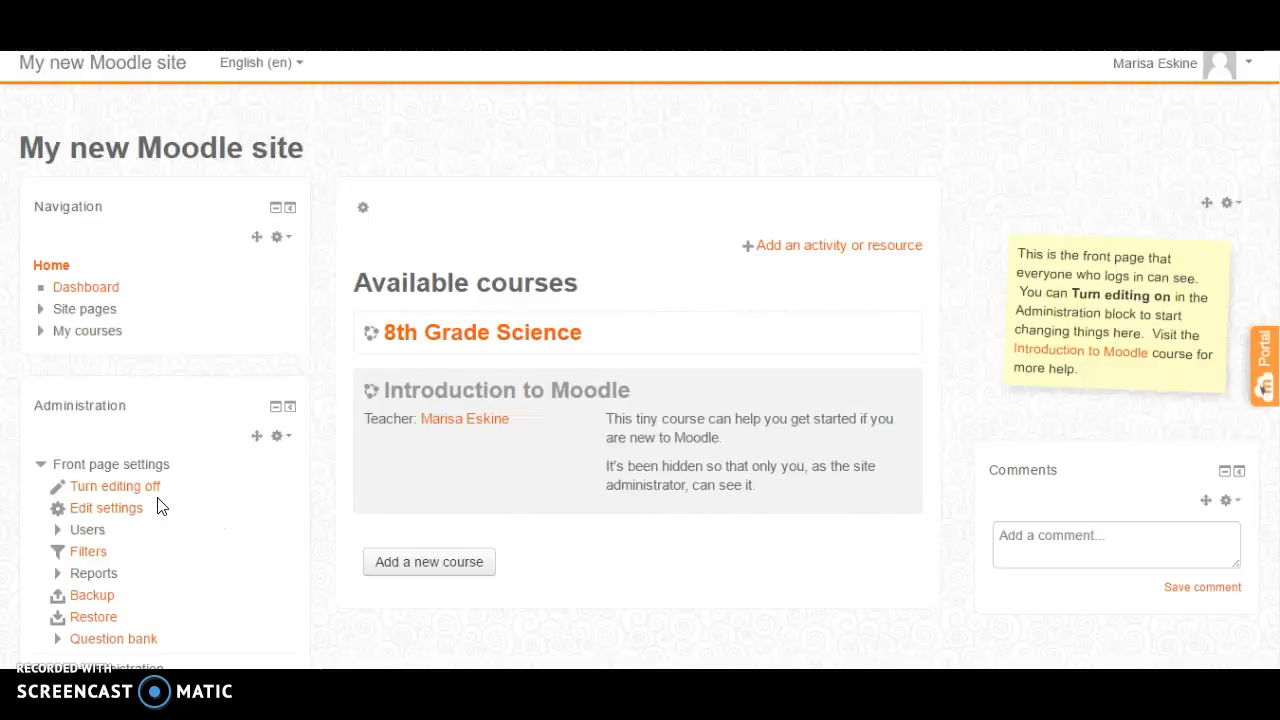
# - In the 8th Grade Science course, start a new Assignment activity in the 3 November - 9 November section
pyautogui.click(538, 340)
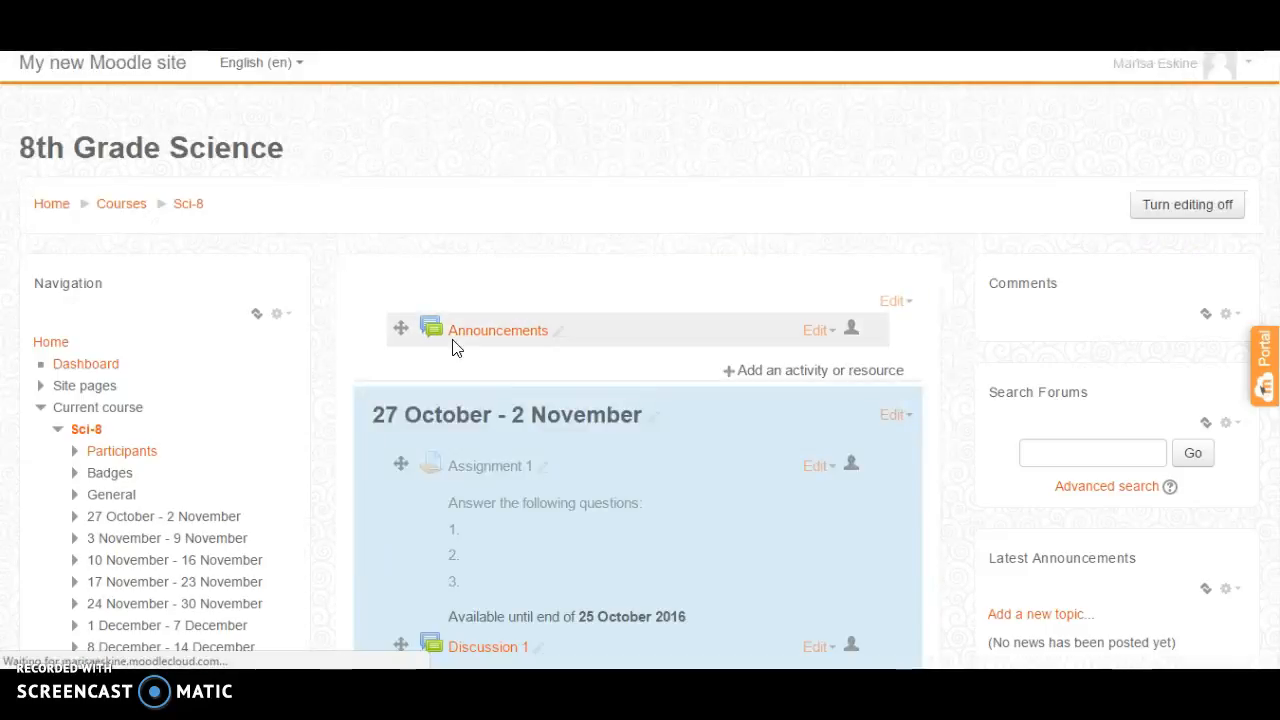
pyautogui.scroll(-3, 637, 394)
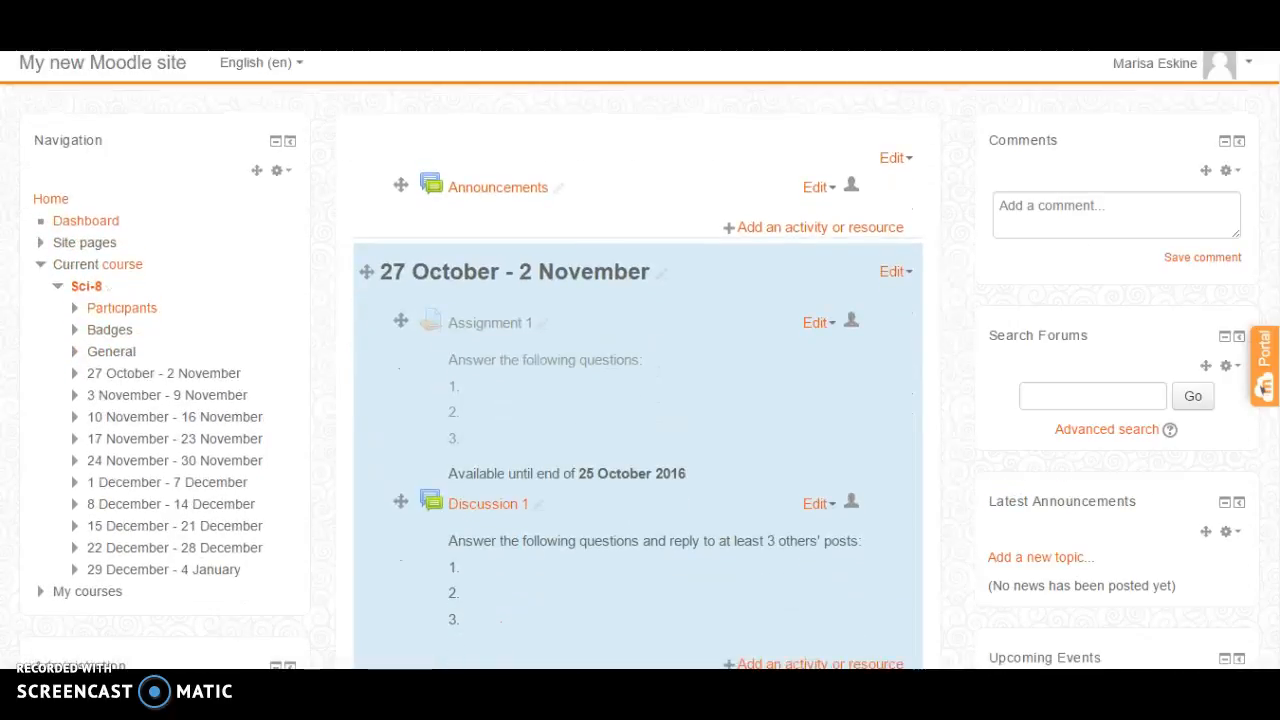
pyautogui.scroll(-3, 640, 380)
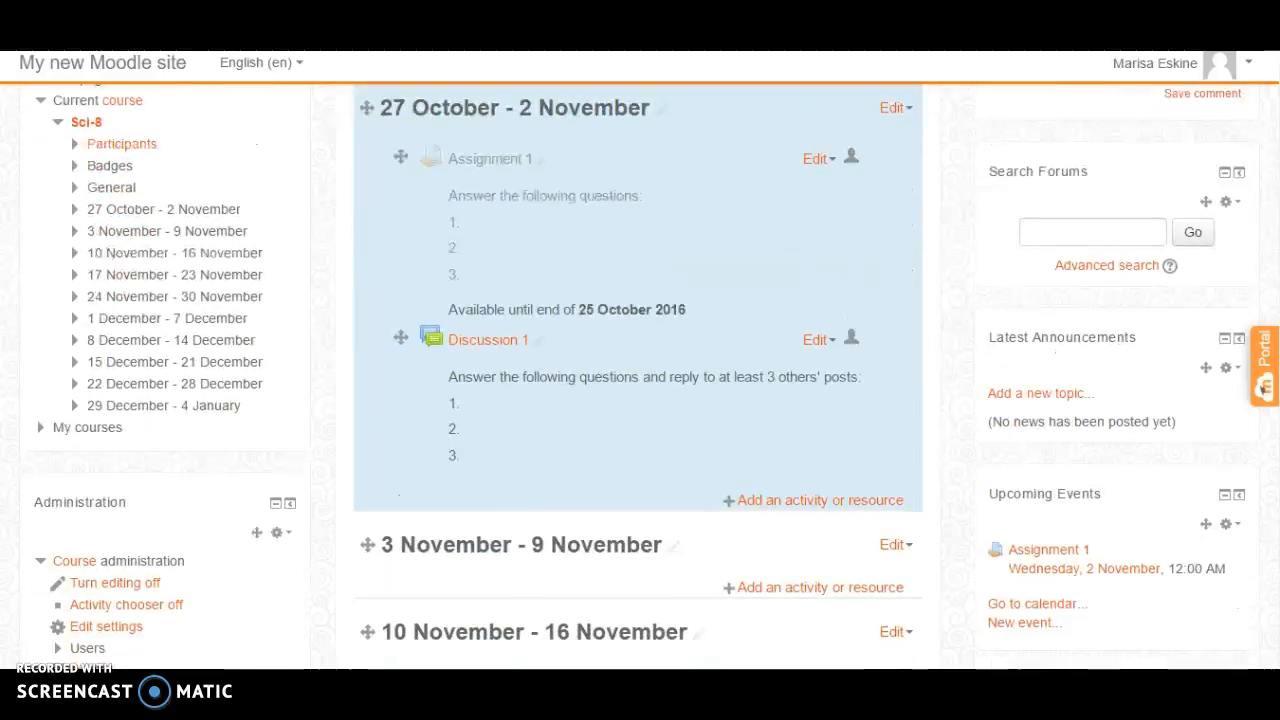
pyautogui.scroll(-5, 637, 380)
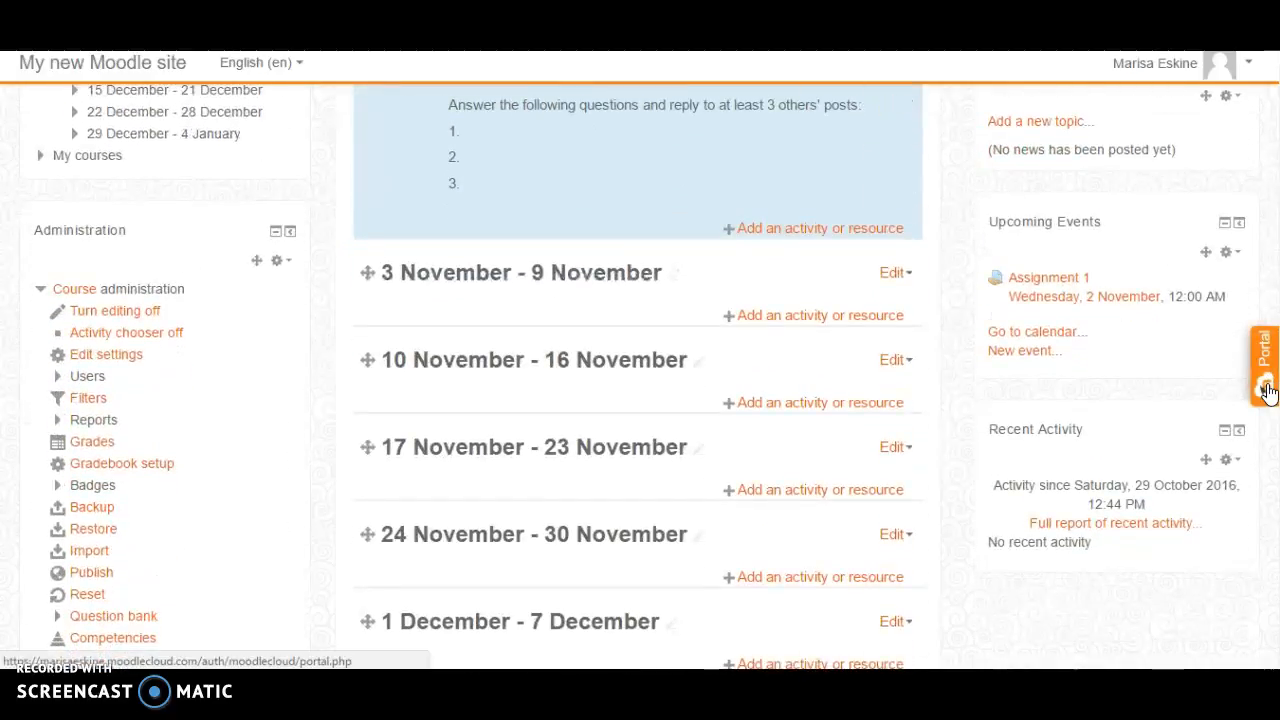
pyautogui.click(850, 324)
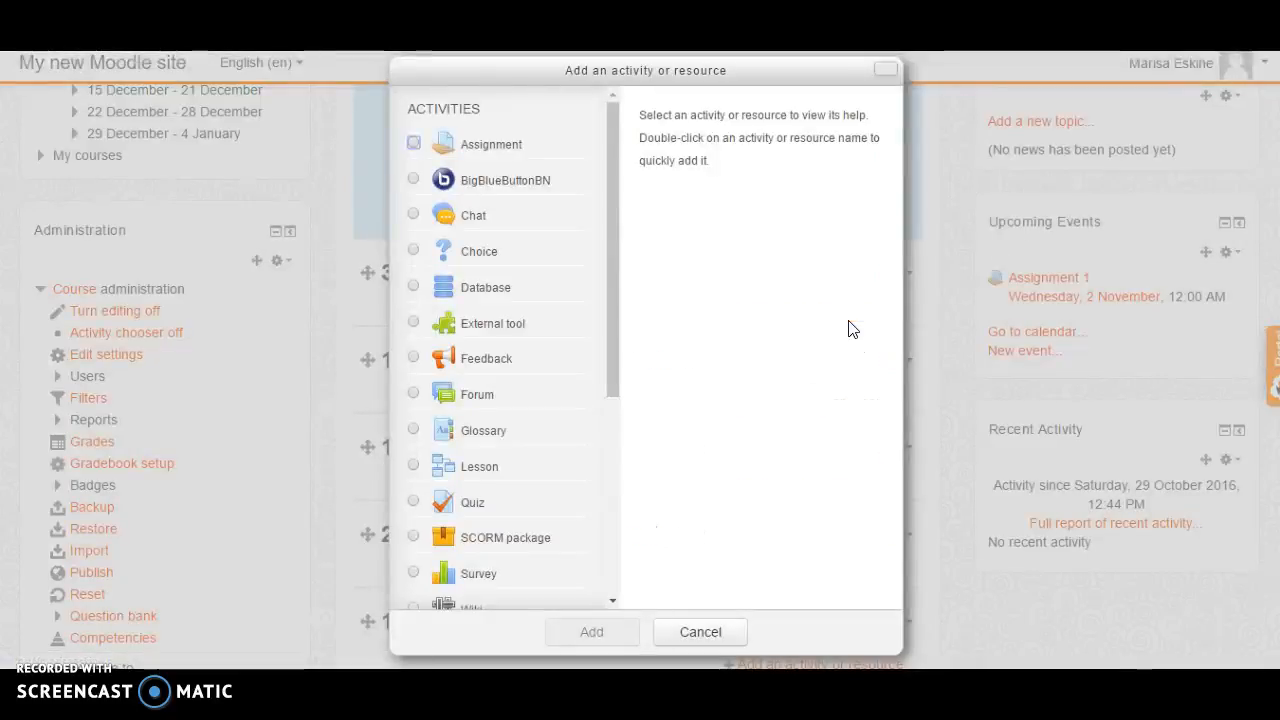
pyautogui.moveTo(613, 160)
pyautogui.mouseDown()
pyautogui.moveTo(610, 263)
pyautogui.moveTo(605, 160)
pyautogui.mouseUp()
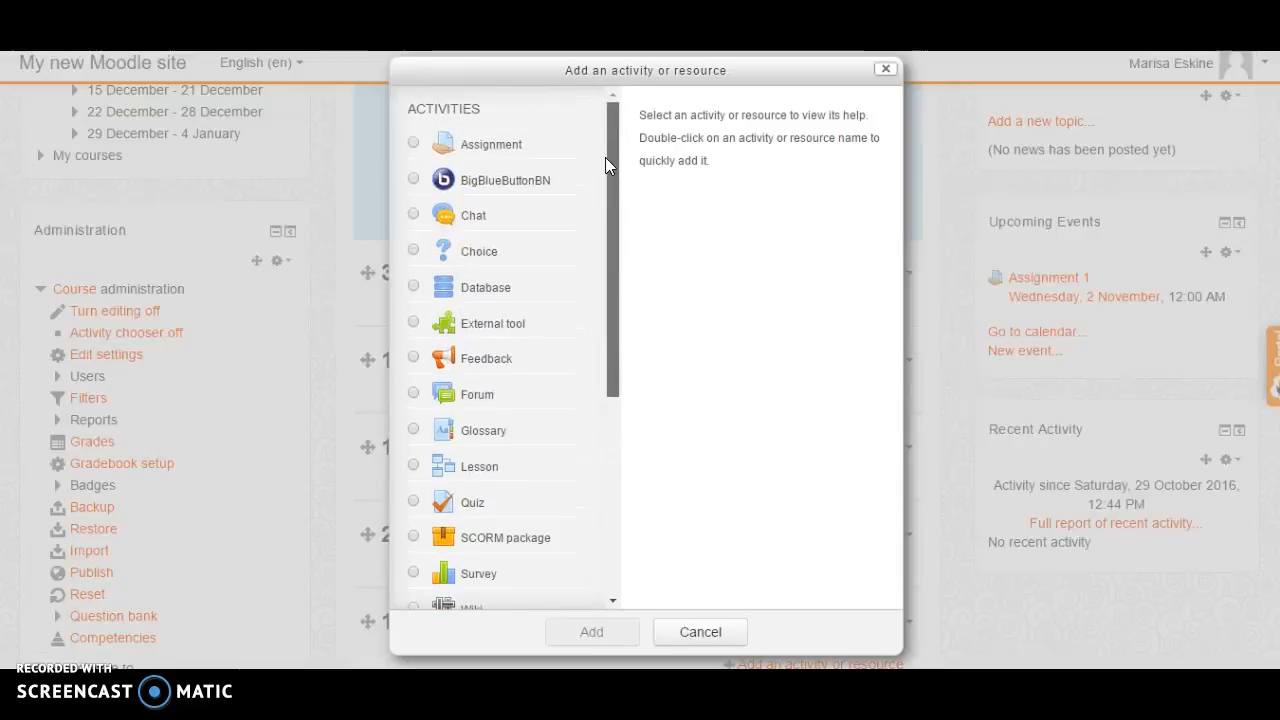
pyautogui.click(541, 151)
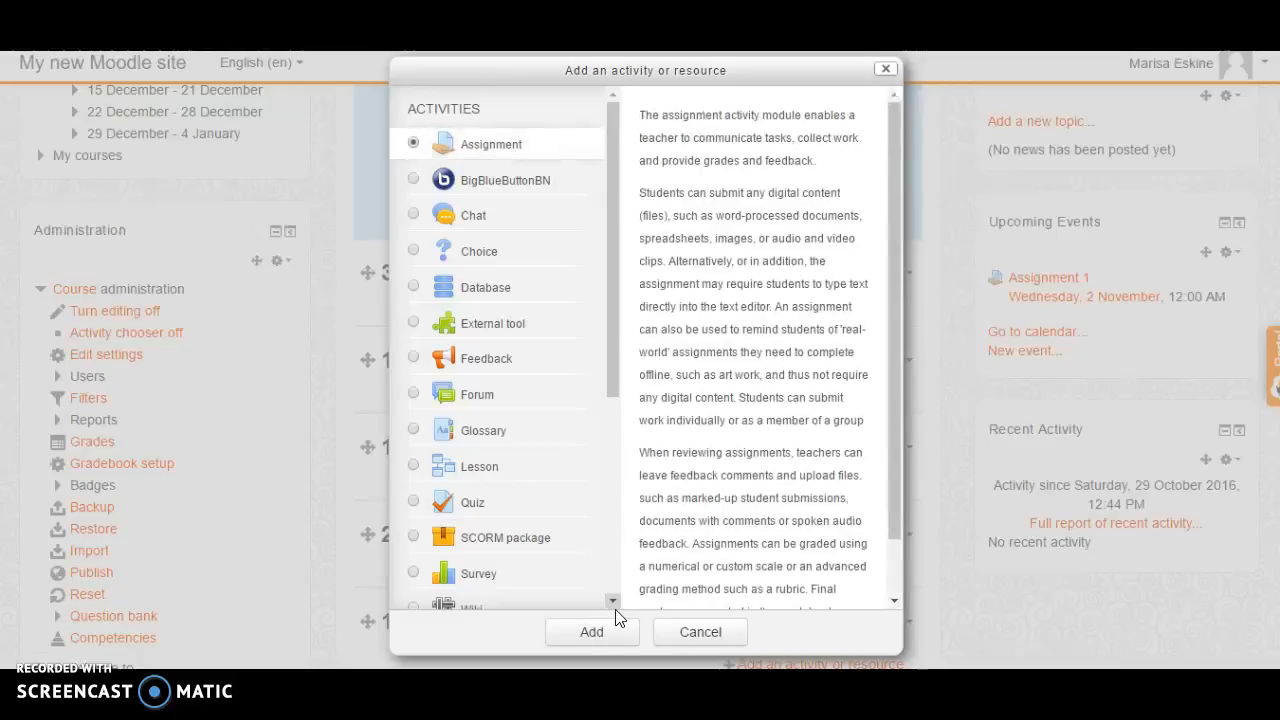
pyautogui.click(594, 631)
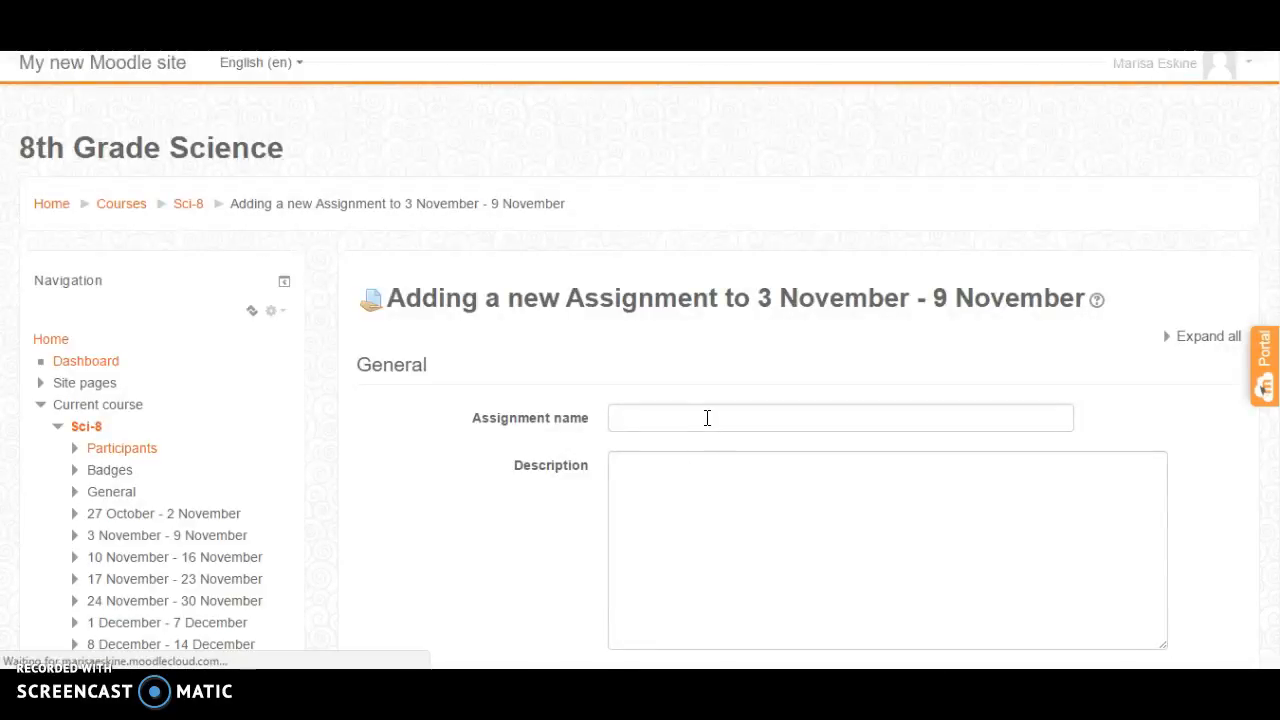
# - Name the new assignment "Assignment 2"
pyautogui.click(707, 418)
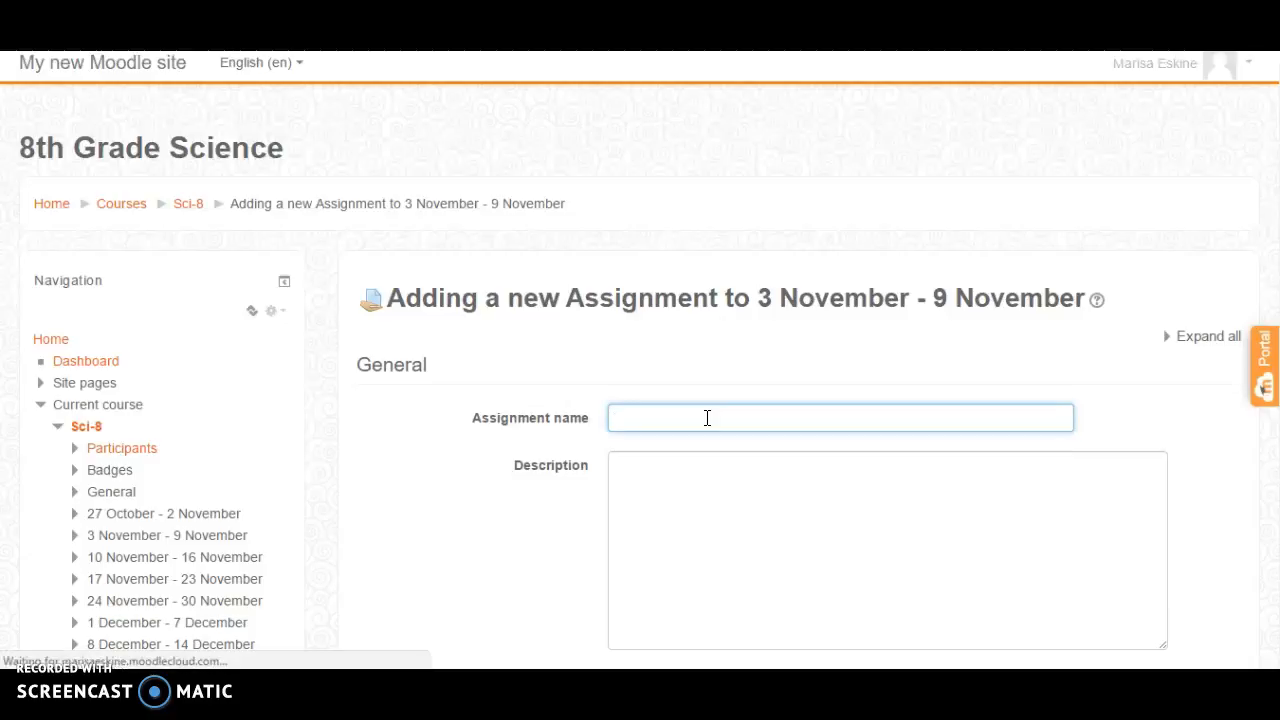
pyautogui.write('Assignment ')
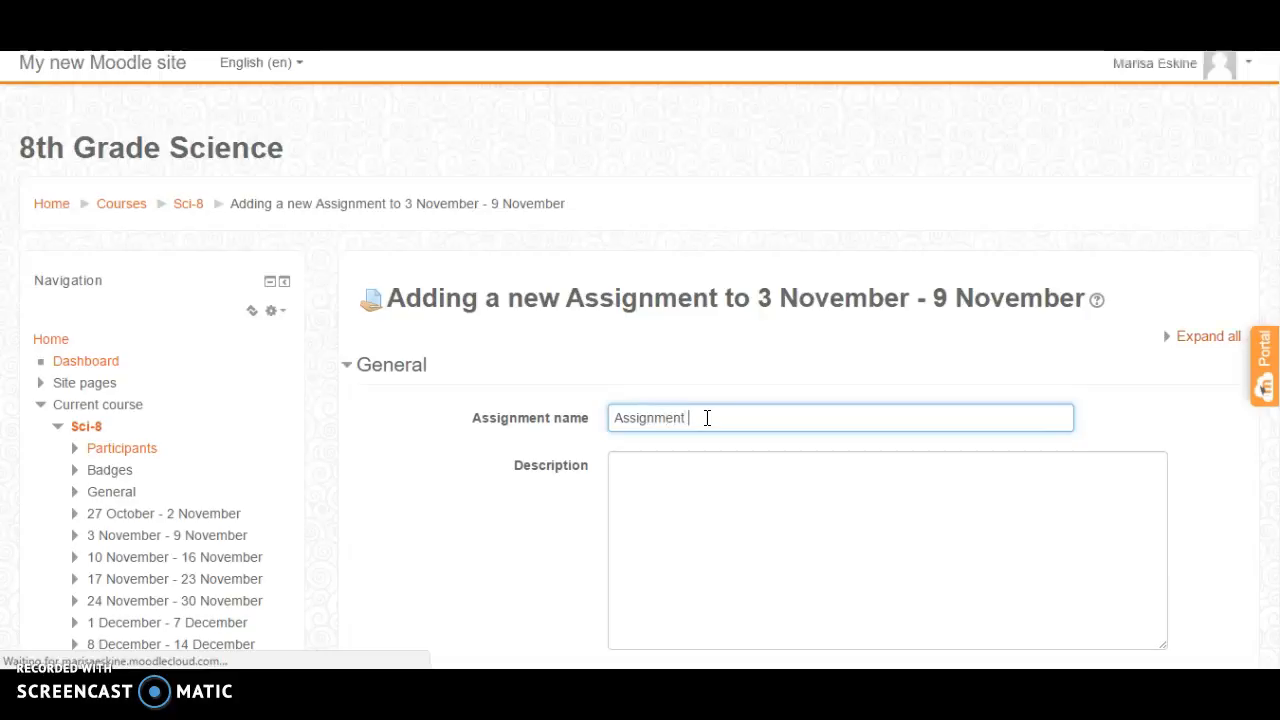
pyautogui.write('2')
# - Enter the description "Answer the following questions:" followed by lines numbered 1 to 3, and enable displaying the description on the course page
pyautogui.click(708, 471)
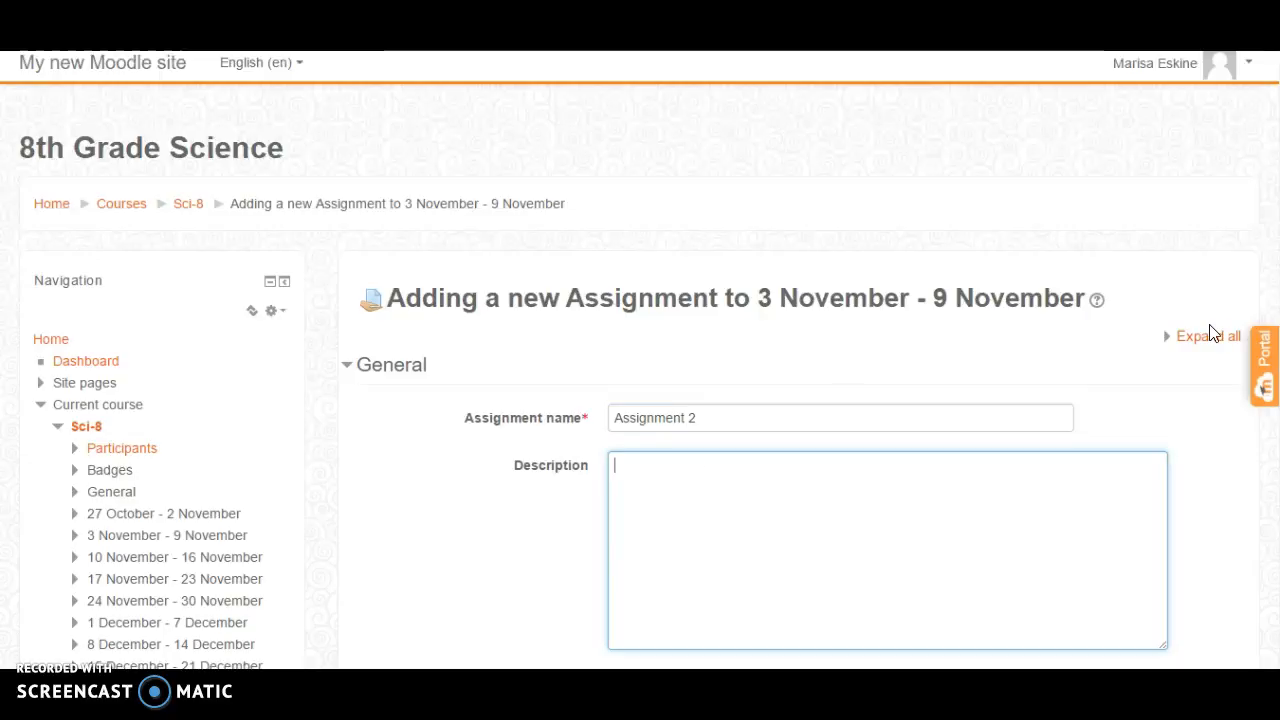
pyautogui.scroll(-3, 640, 376)
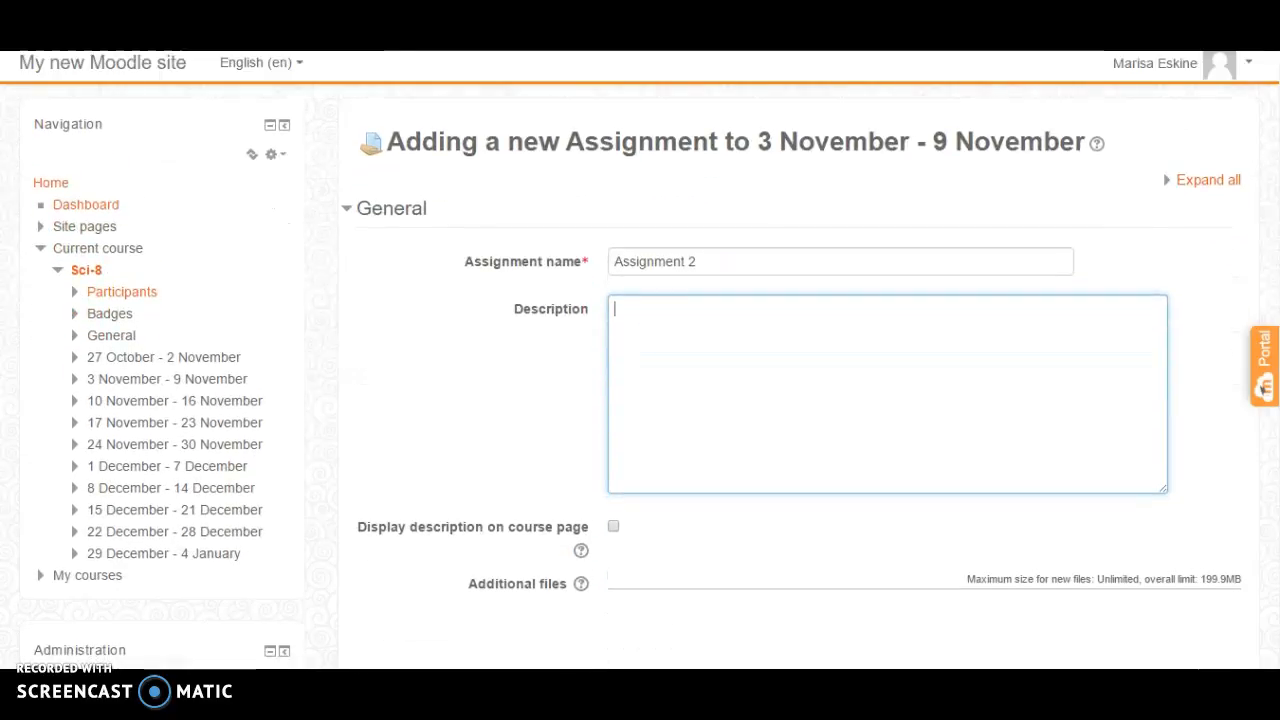
pyautogui.write('nswer')
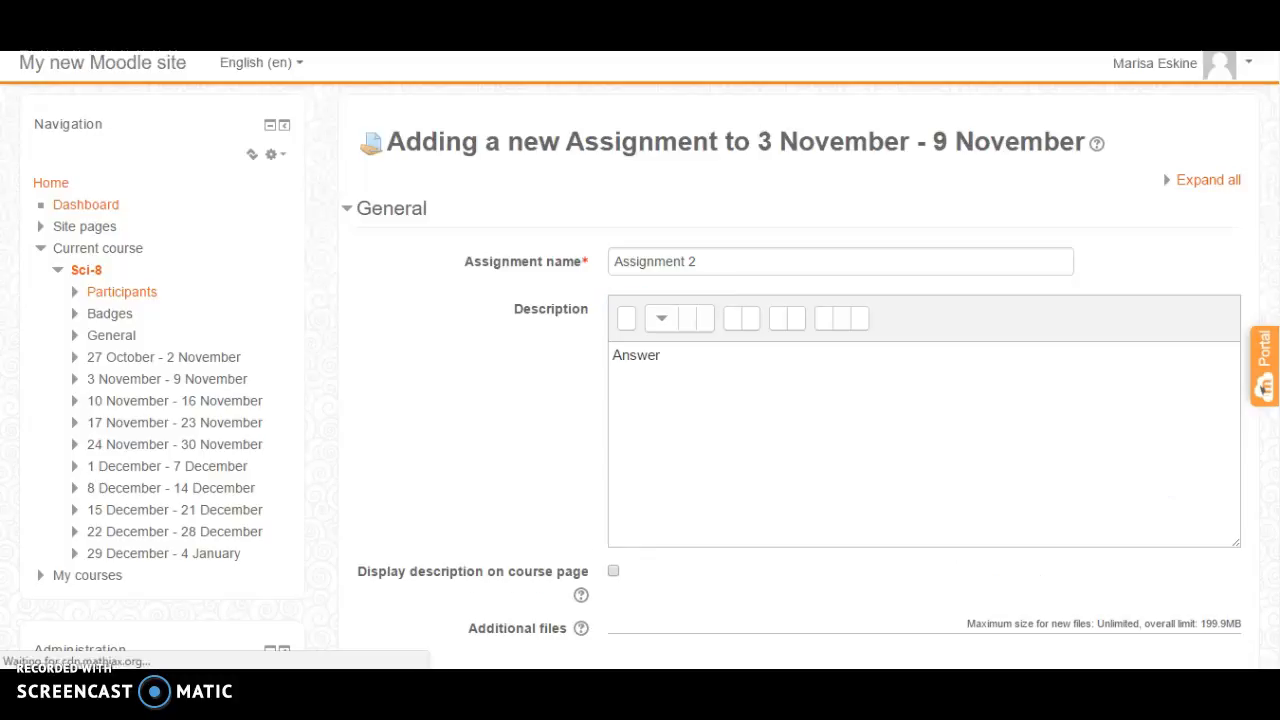
pyautogui.press('space')
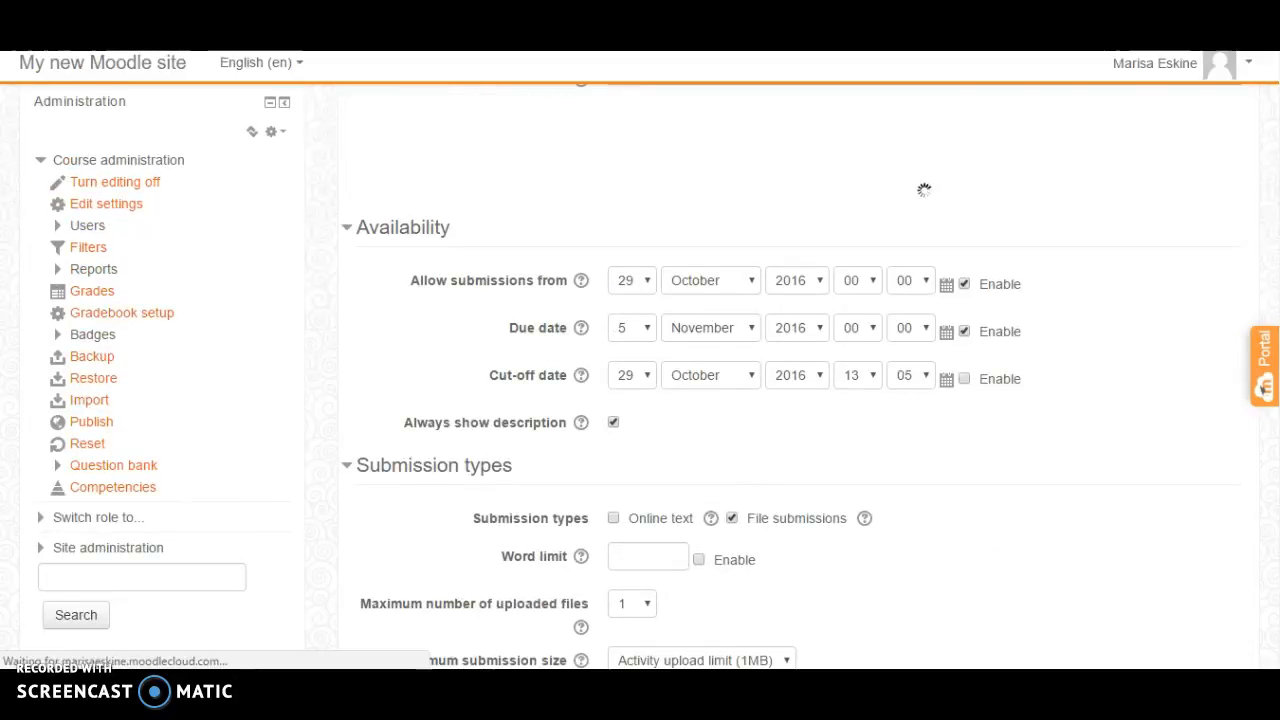
pyautogui.scroll(4, 1105, 160)
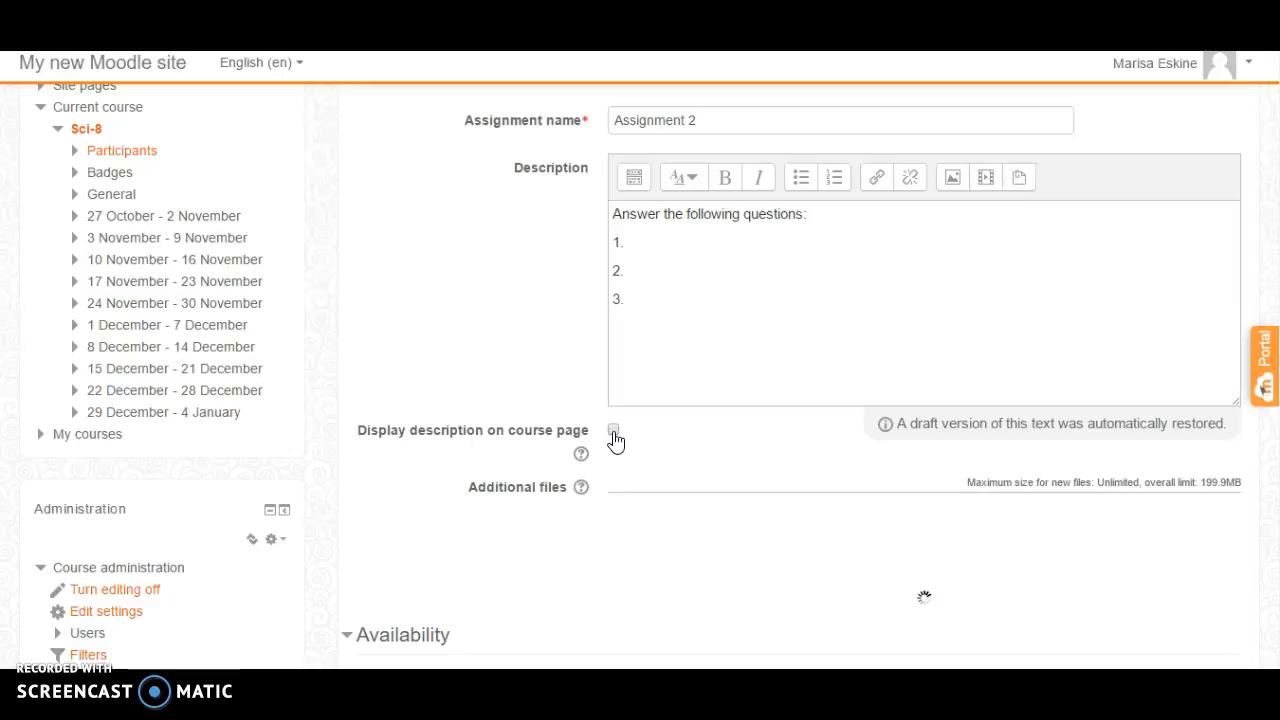
pyautogui.click(613, 431)
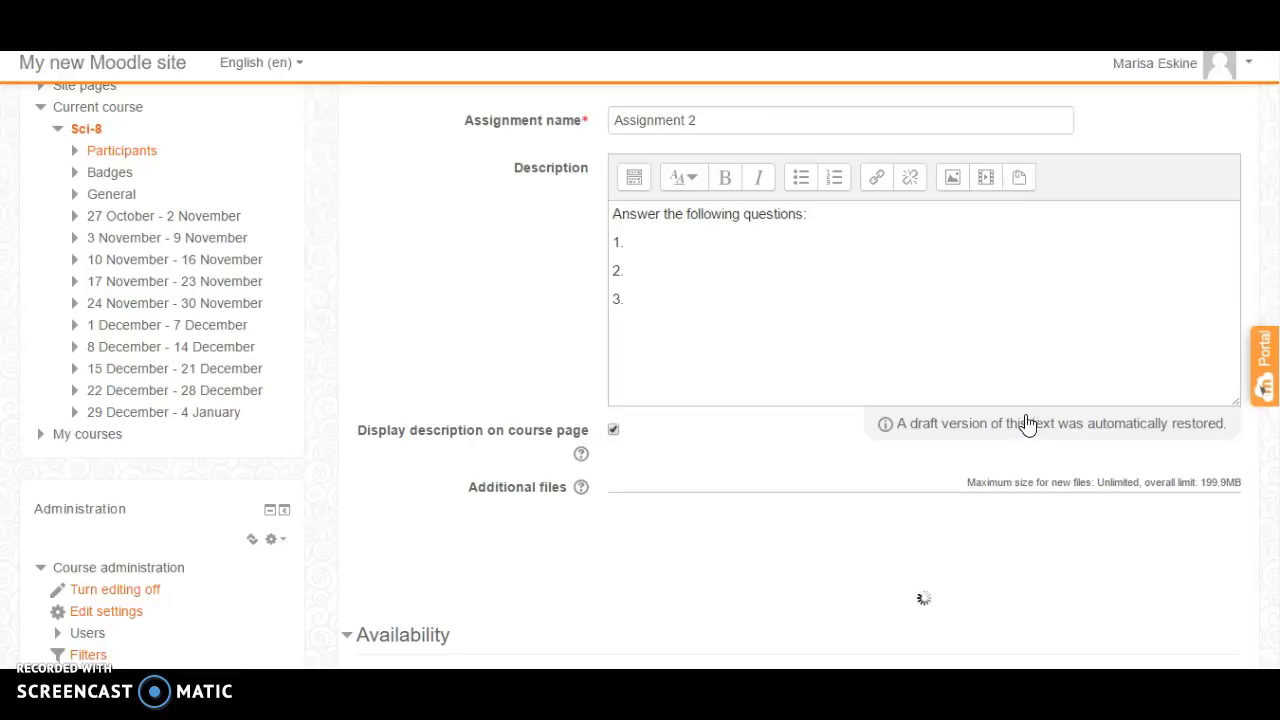
# - Set the day and month of the assignment's due date to 10 November
pyautogui.scroll(-5, 640, 380)
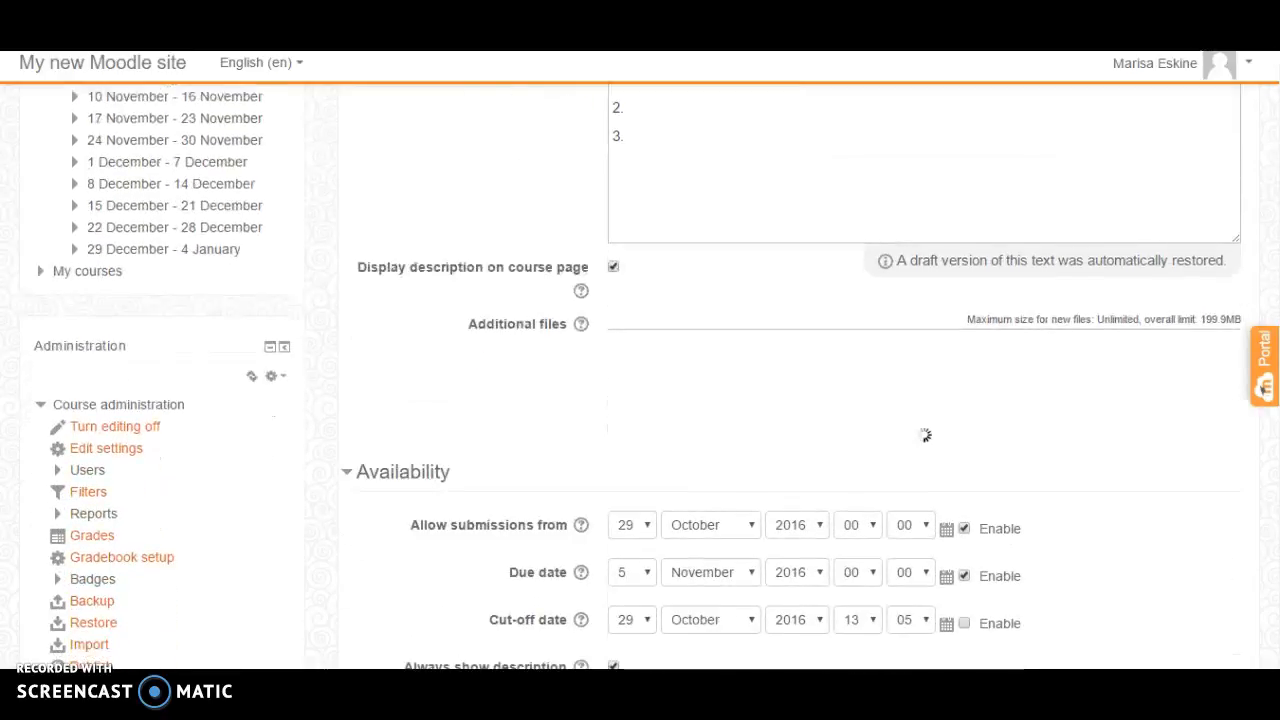
pyautogui.scroll(-3, 1275, 378)
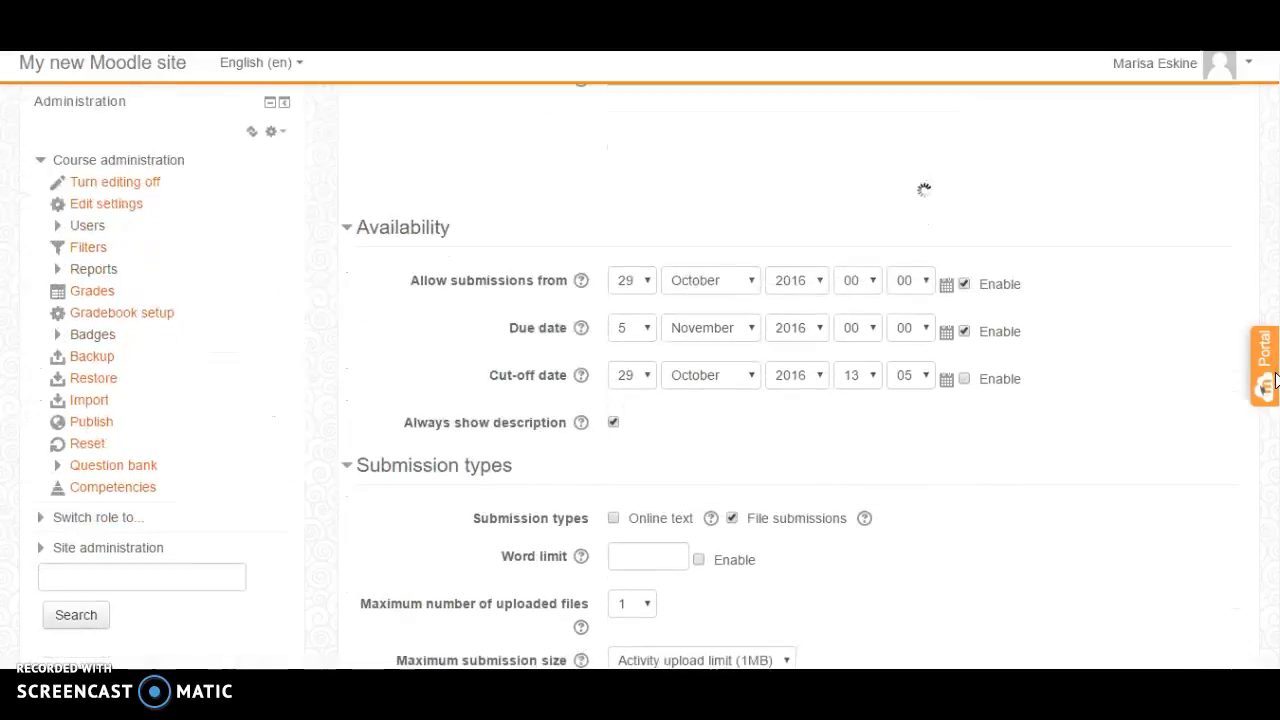
pyautogui.scroll(1, 1275, 378)
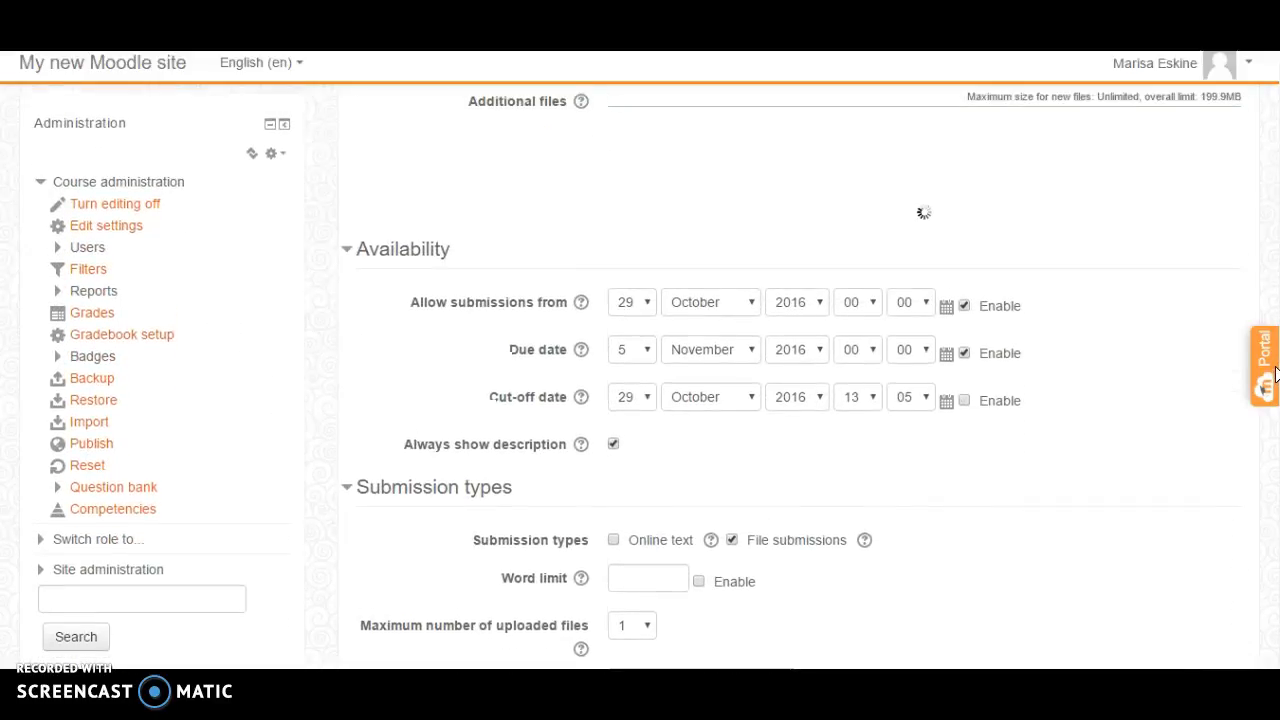
pyautogui.scroll(-2, 1275, 373)
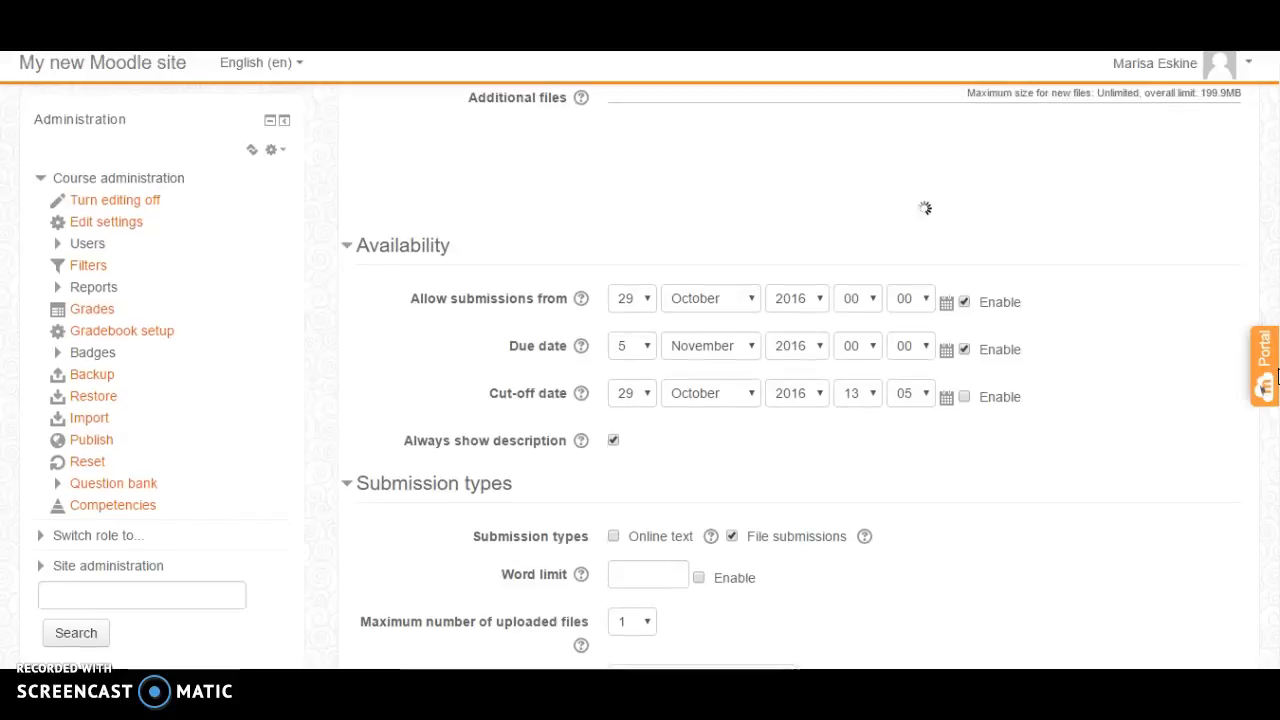
pyautogui.scroll(-2, 1275, 373)
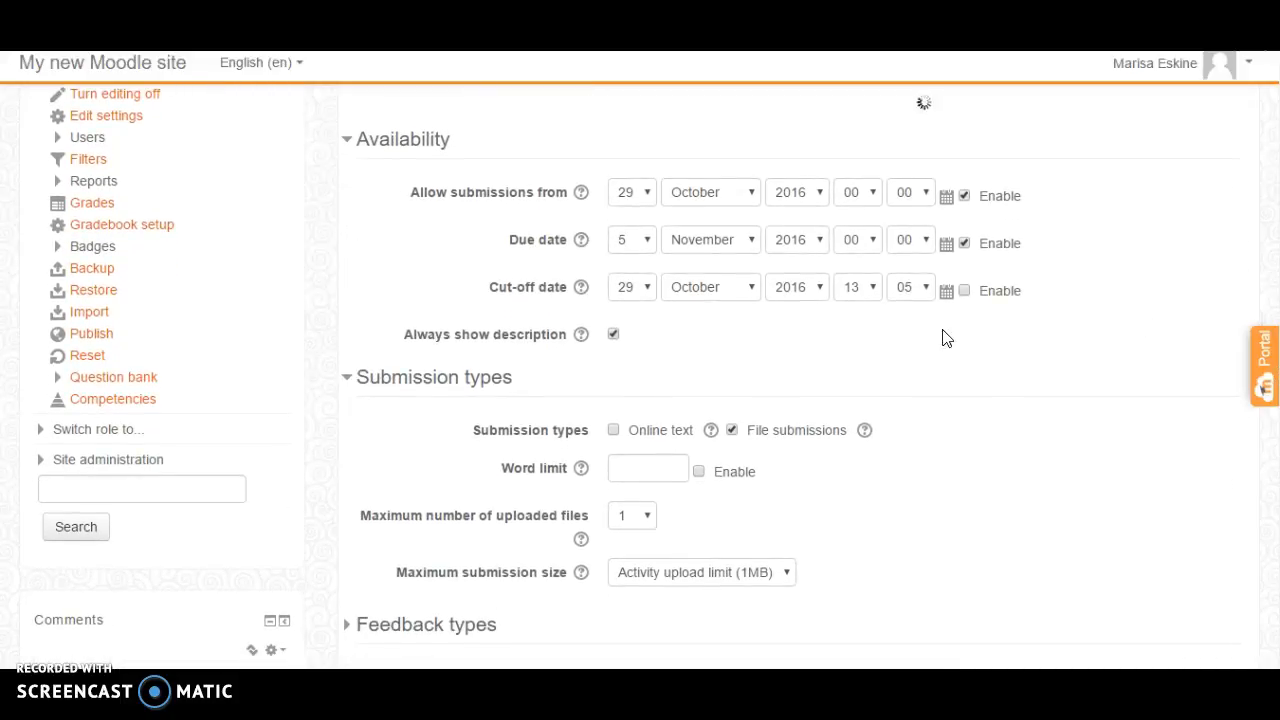
pyautogui.click(703, 243)
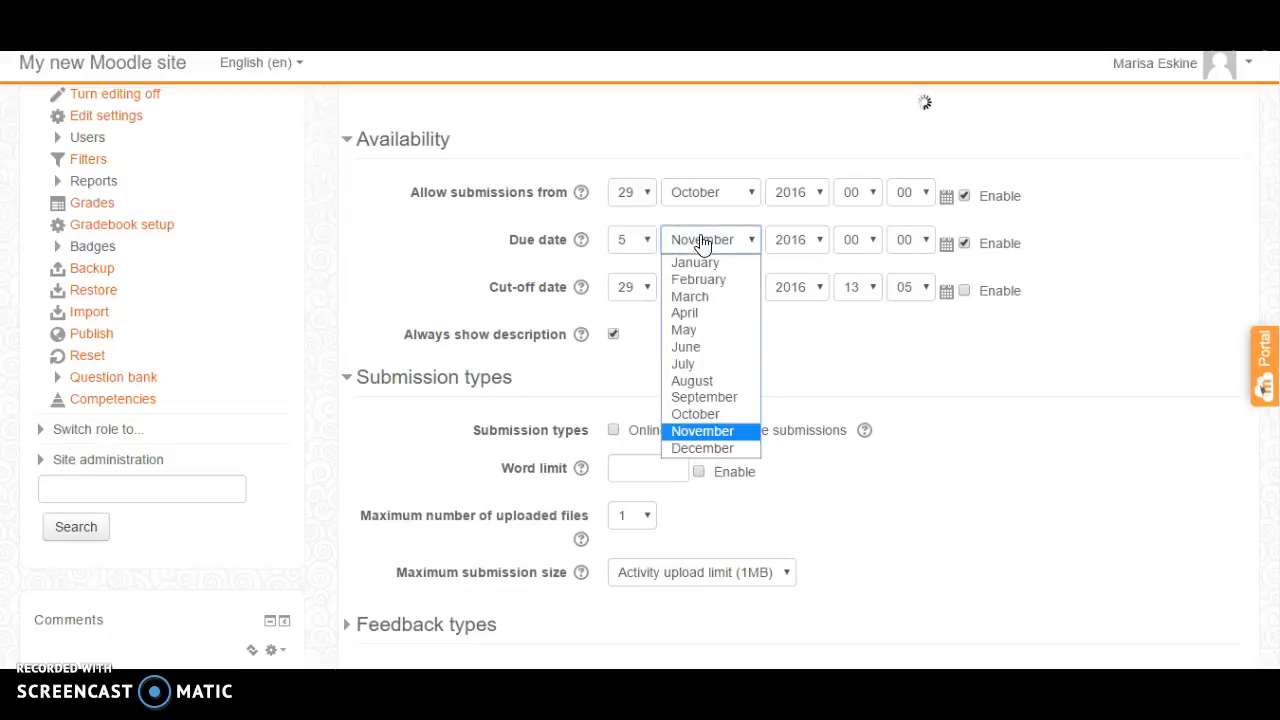
pyautogui.click(697, 433)
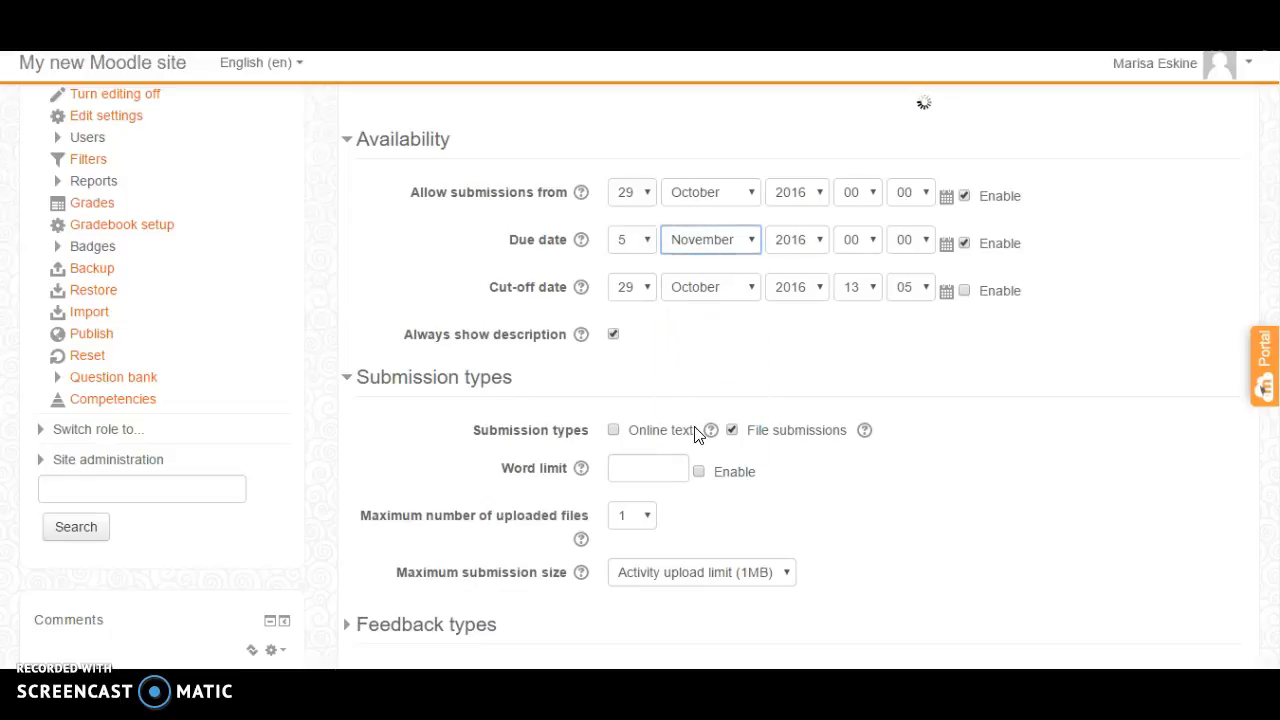
pyautogui.click(648, 243)
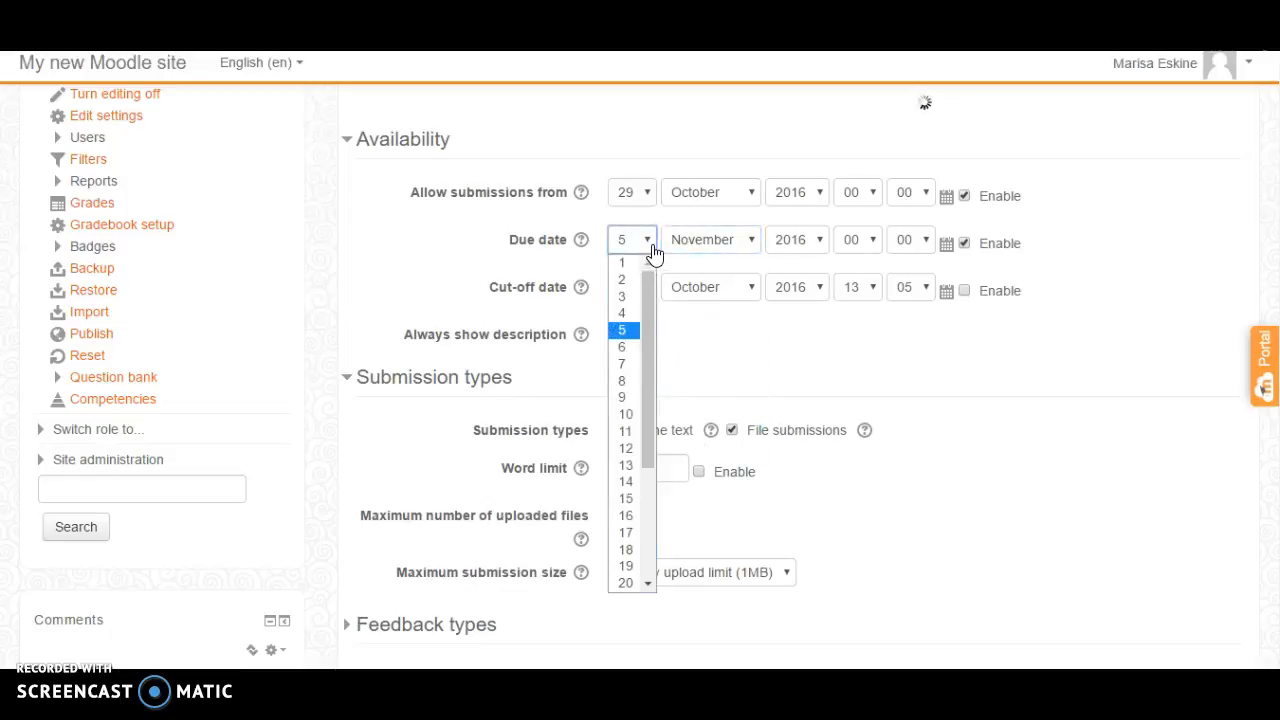
pyautogui.click(628, 414)
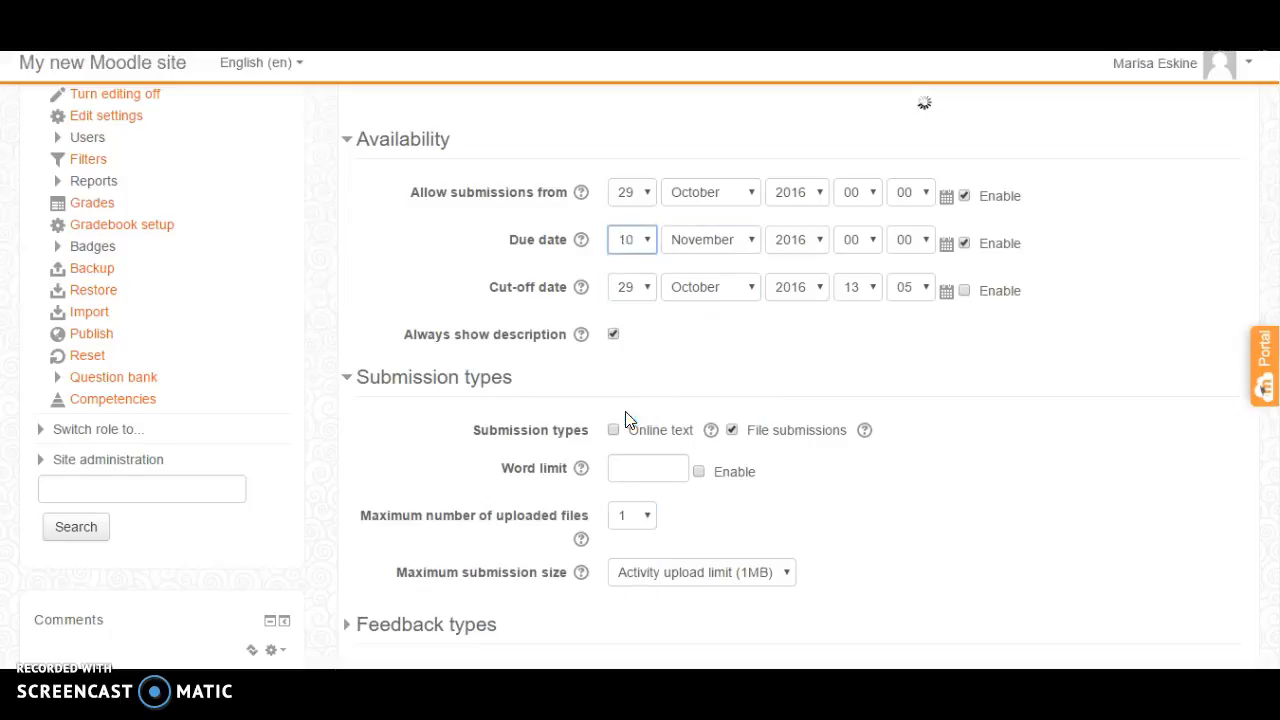
# - Set the time of the assignment's due date to 11:55
pyautogui.click(872, 243)
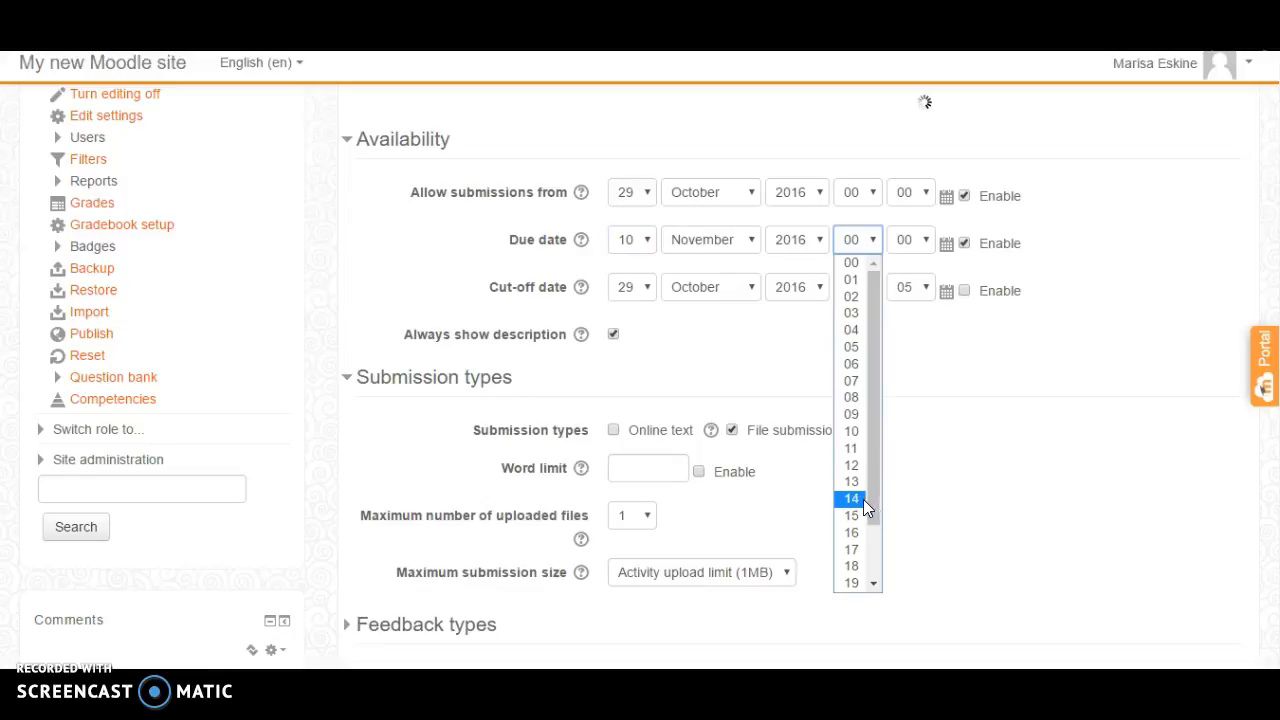
pyautogui.click(851, 448)
pyautogui.click(908, 245)
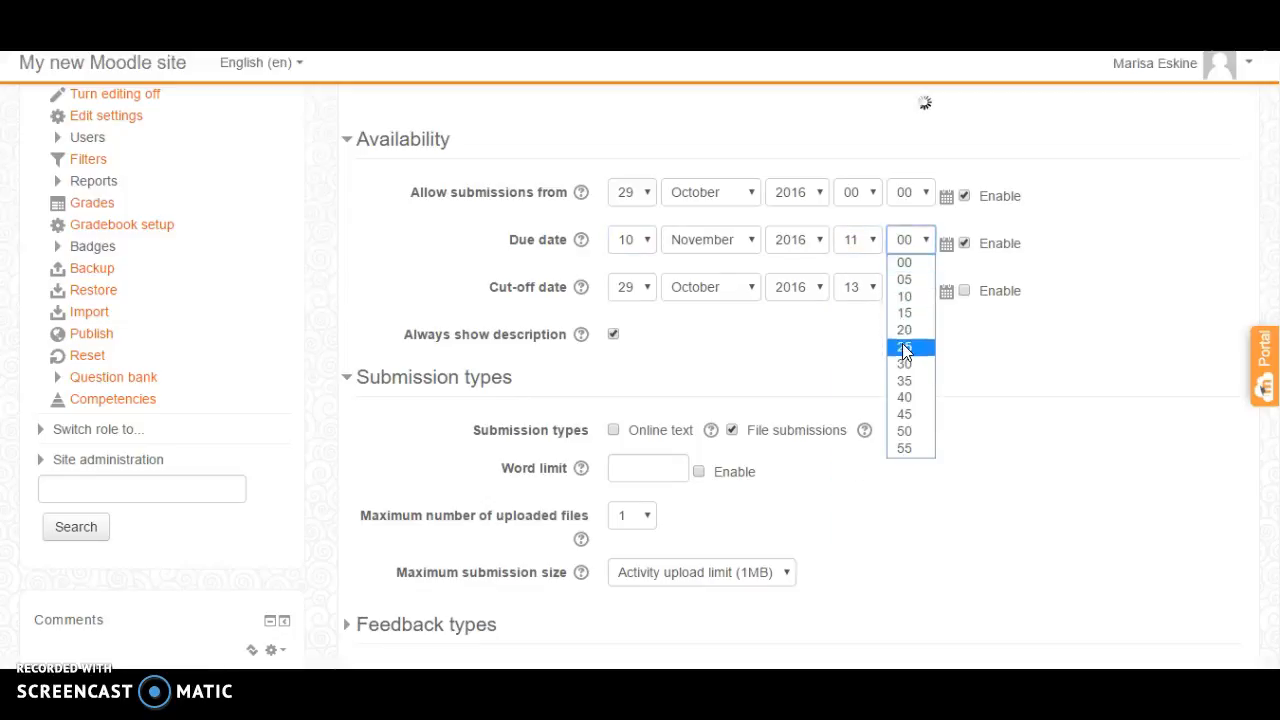
pyautogui.click(904, 448)
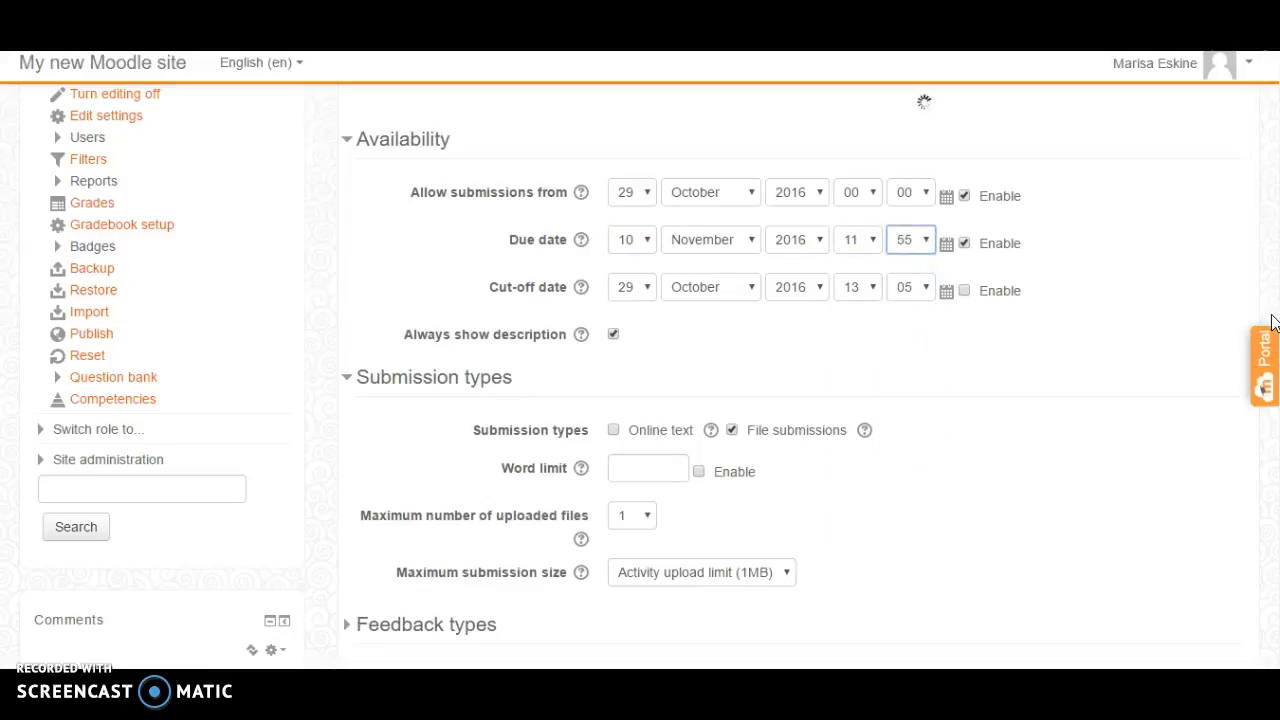
# - Accept online text instead of file submissions, and use Feedback comments as the feedback type
pyautogui.scroll(-3, 924, 102)
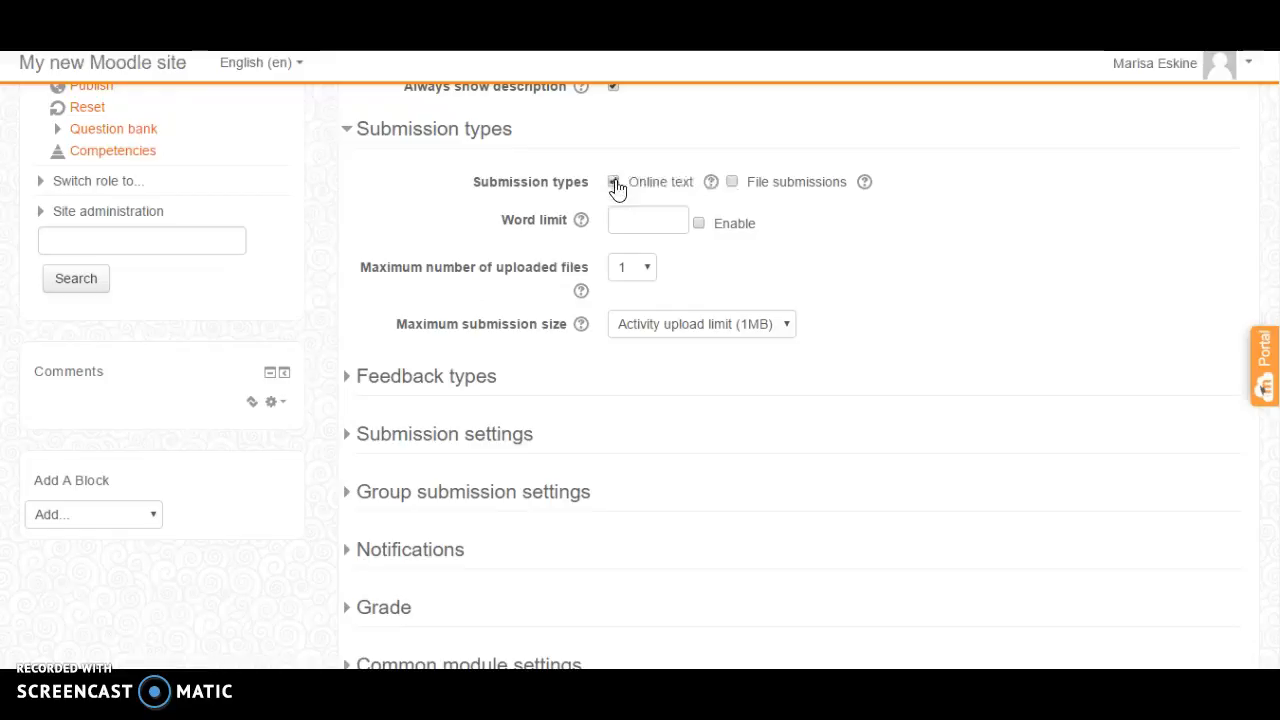
pyautogui.scroll(-5, 640, 377)
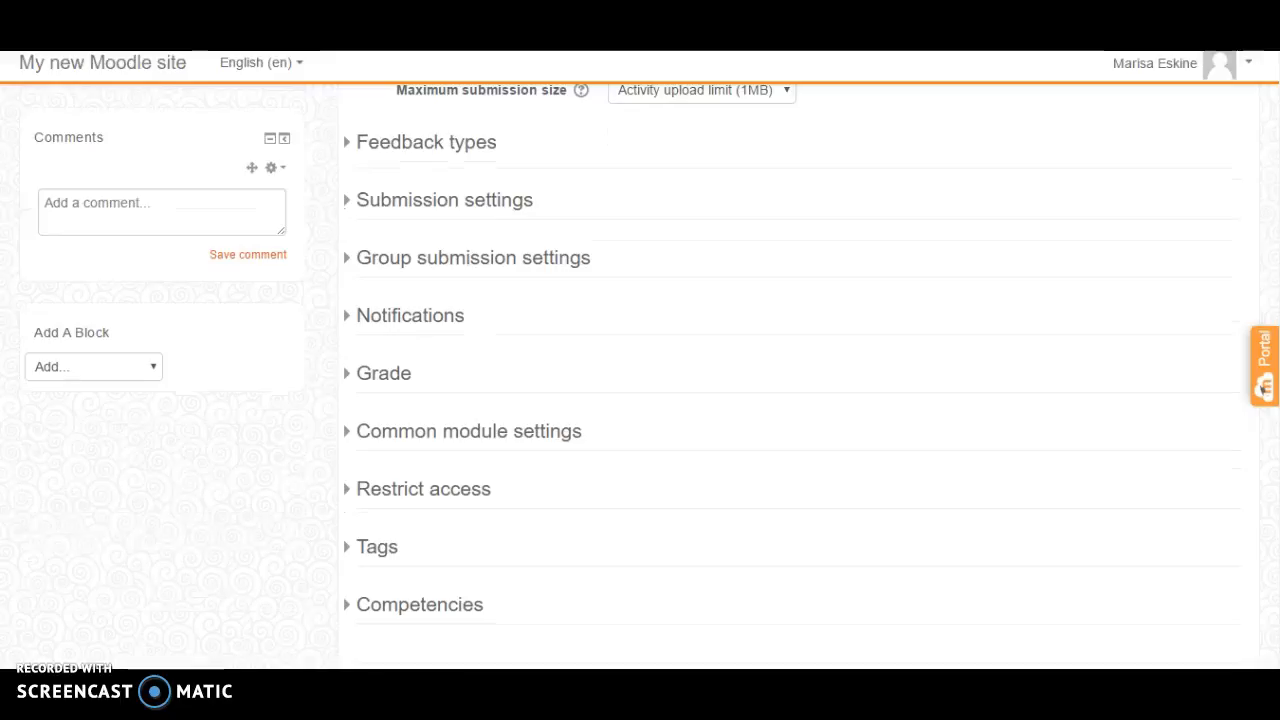
pyautogui.click(434, 150)
pyautogui.scroll(1, 434, 150)
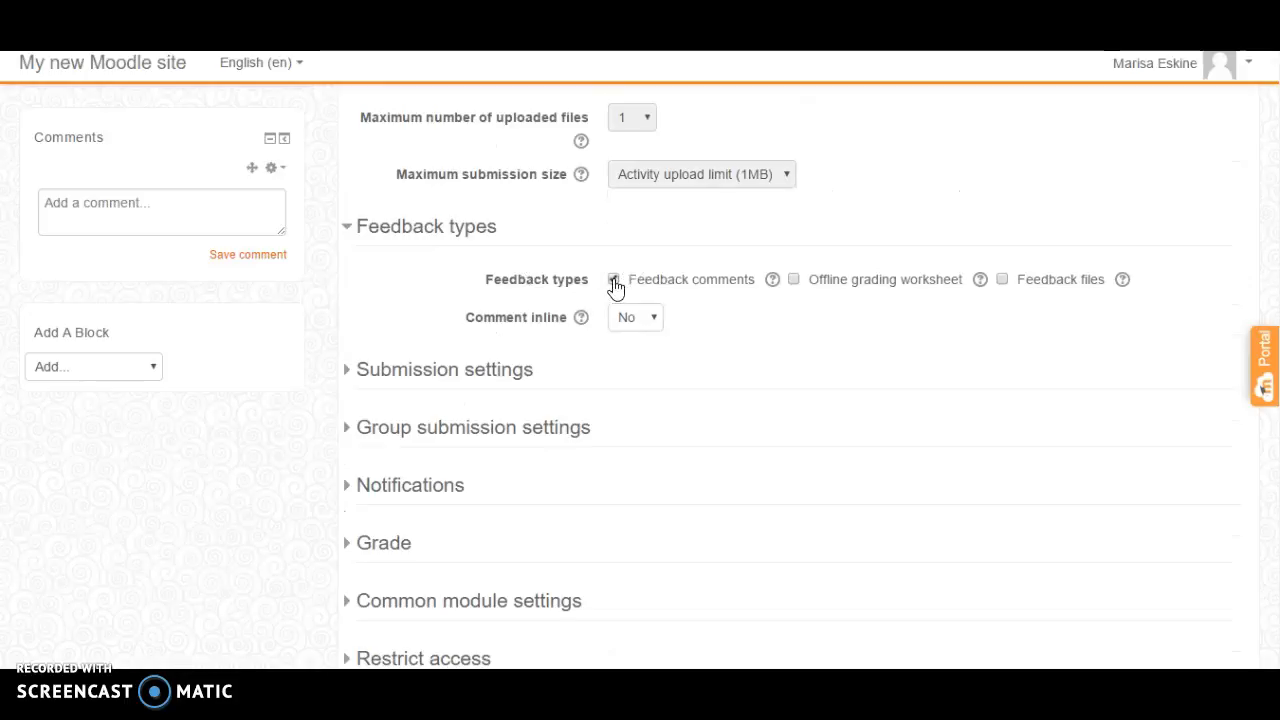
pyautogui.click(468, 230)
# - In the submission settings, require students to click the submit button and set Attempts reopened to Manually
pyautogui.click(475, 286)
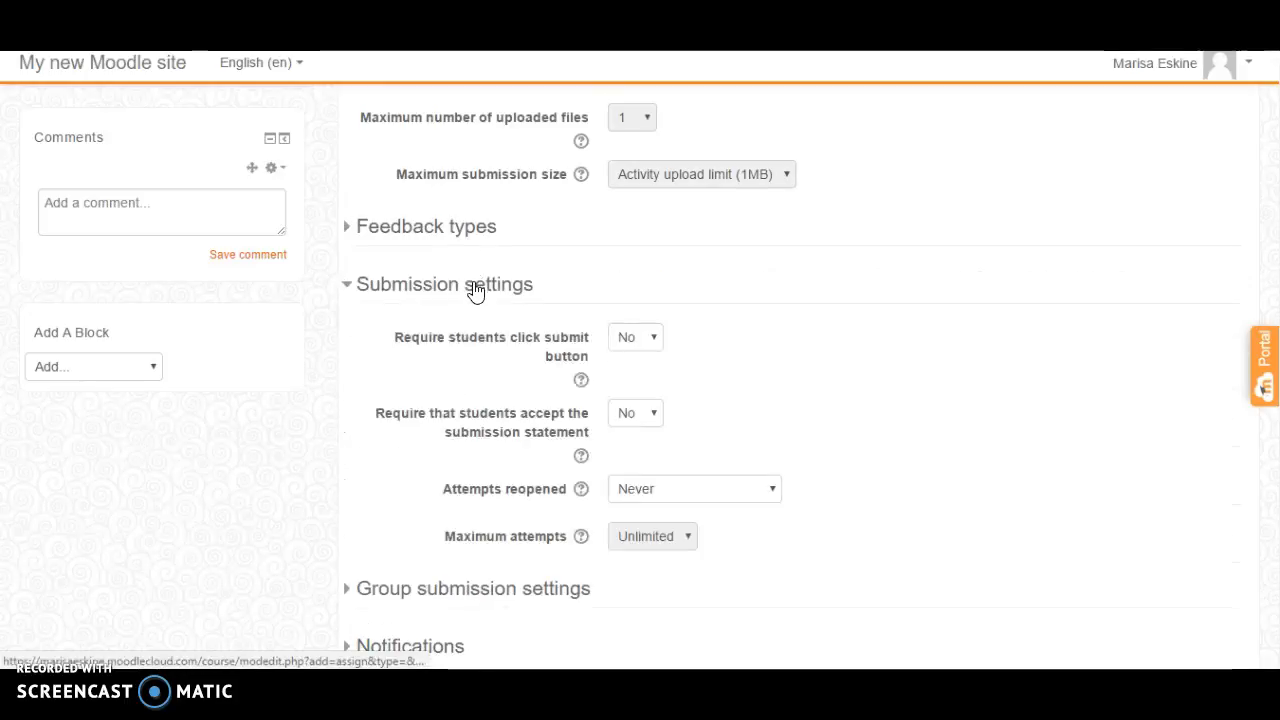
pyautogui.click(636, 338)
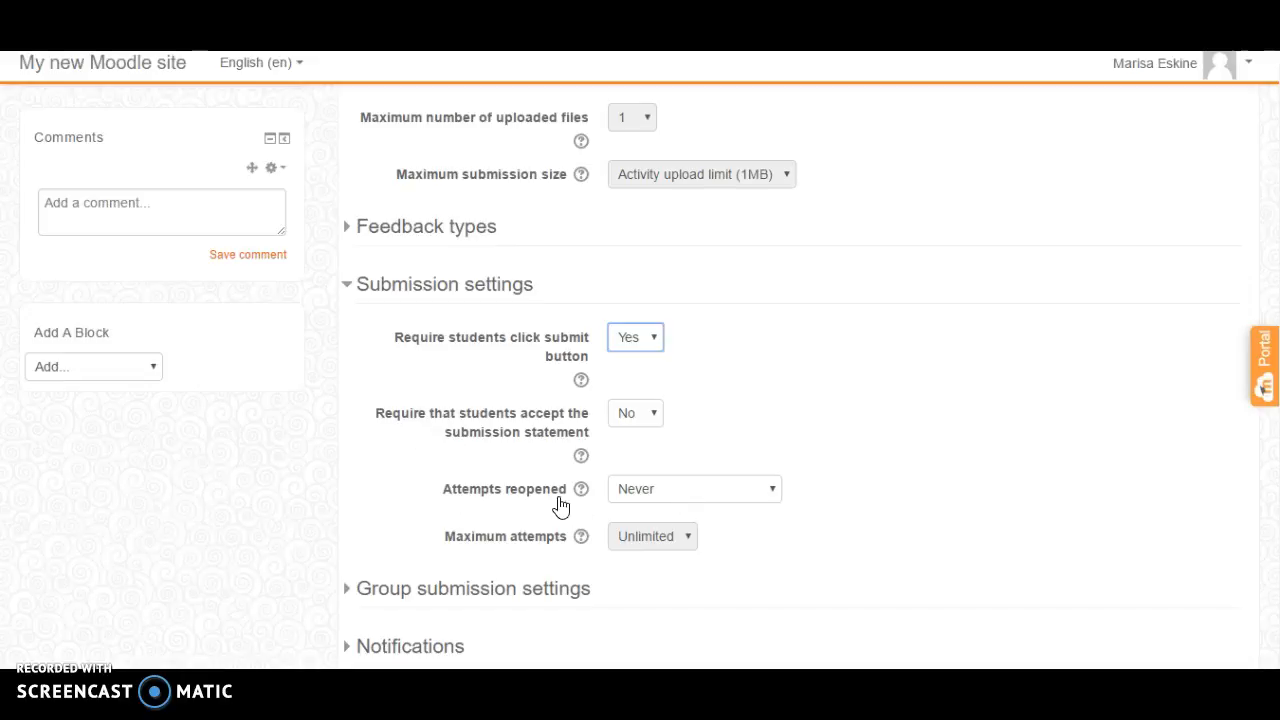
pyautogui.click(655, 490)
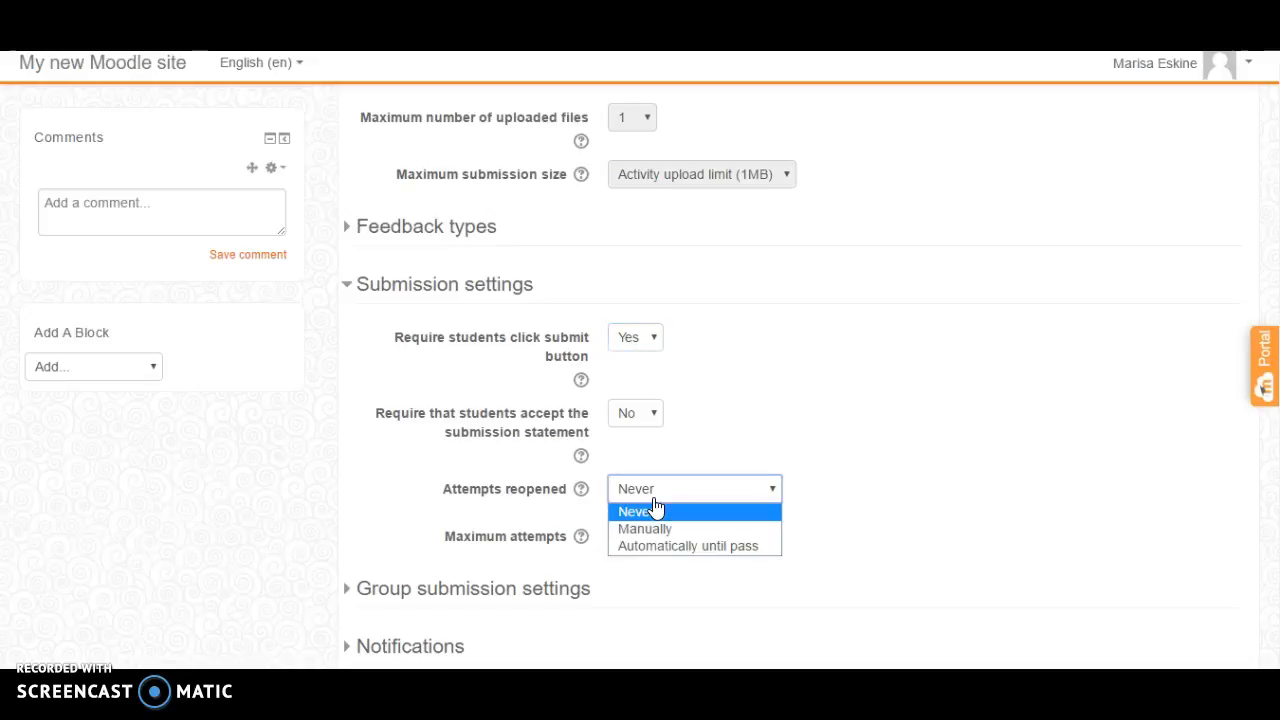
pyautogui.click(649, 527)
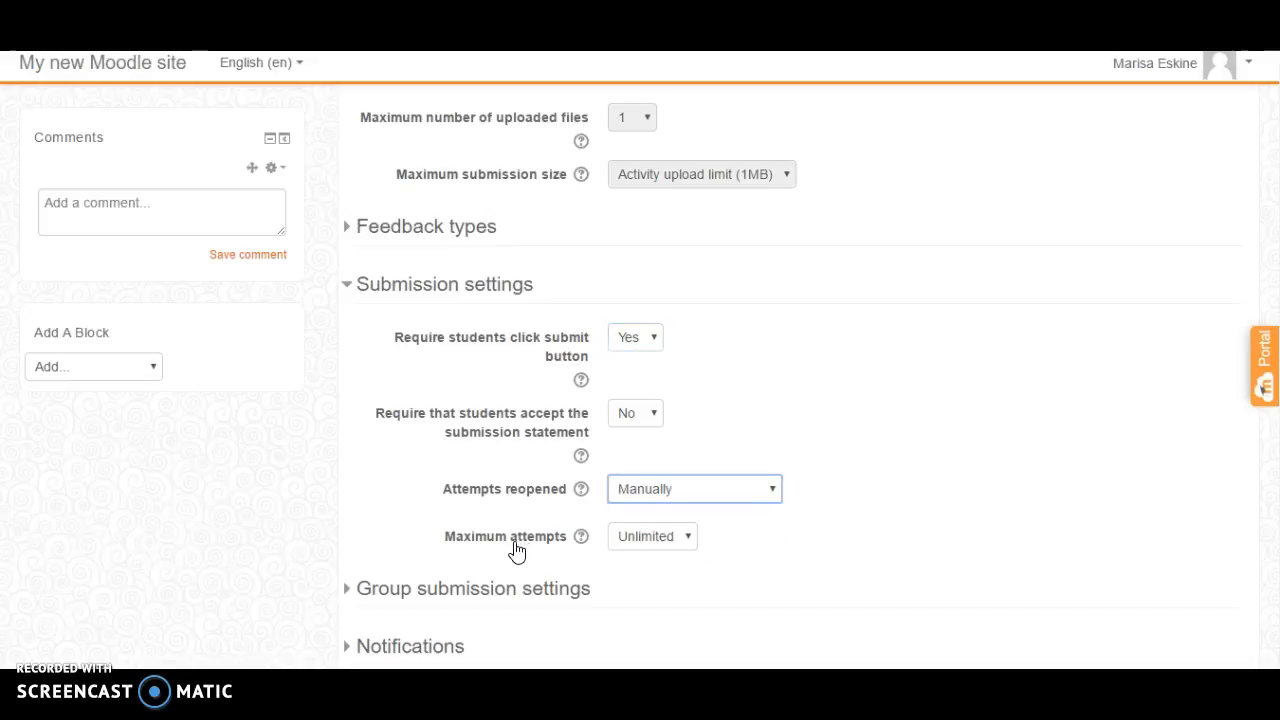
# - Limit the assignment to a maximum of 3 attempts and turn on notifying graders about submissions
pyautogui.click(634, 545)
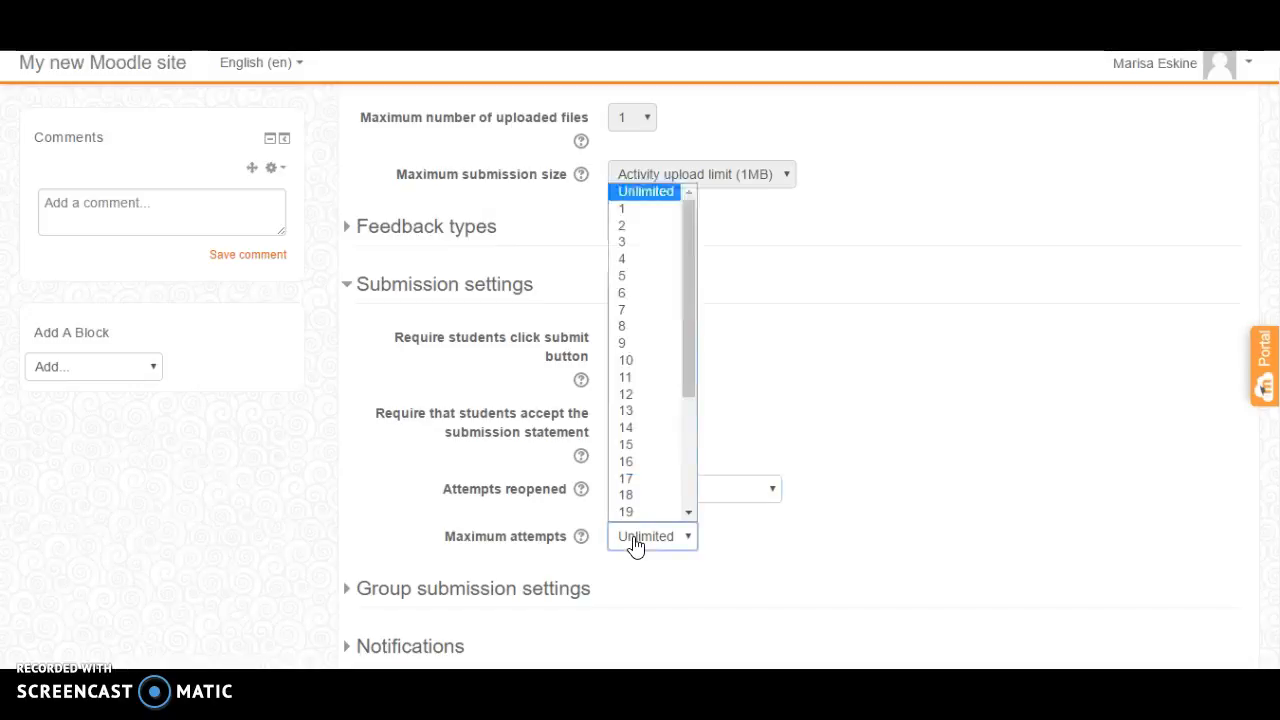
pyautogui.click(664, 244)
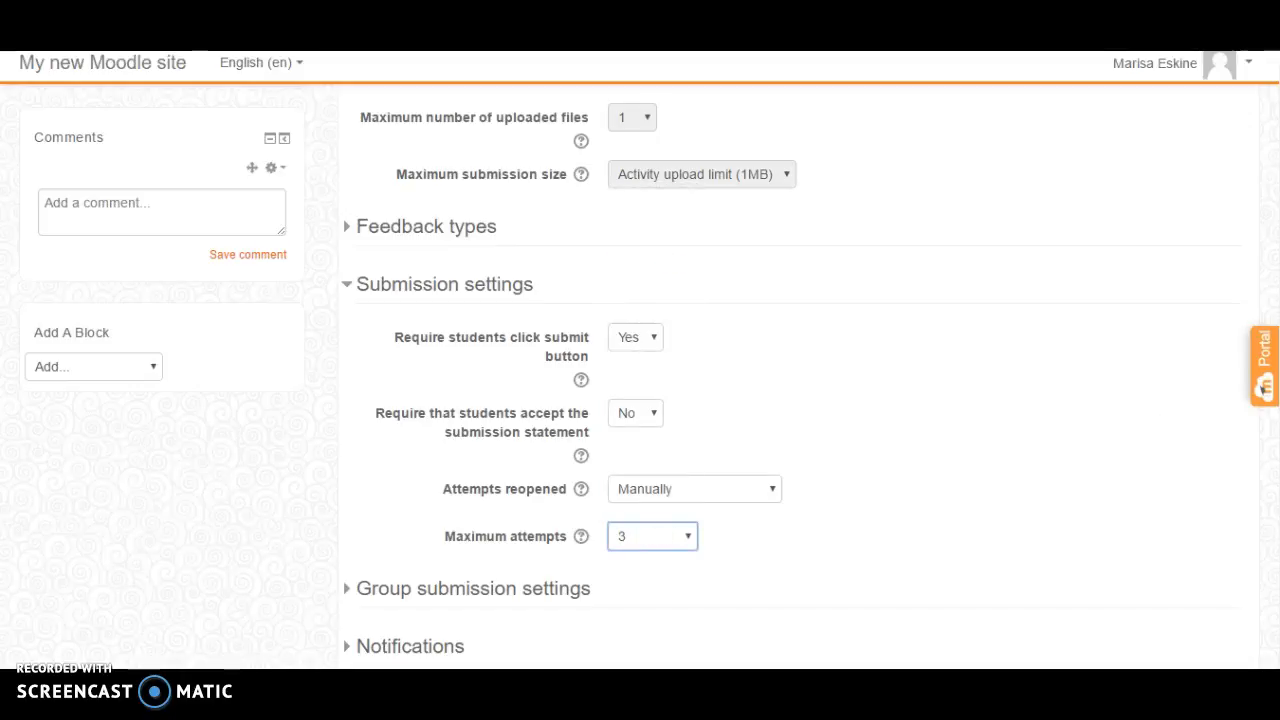
pyautogui.scroll(-3, 640, 375)
pyautogui.scroll(-1, 677, 226)
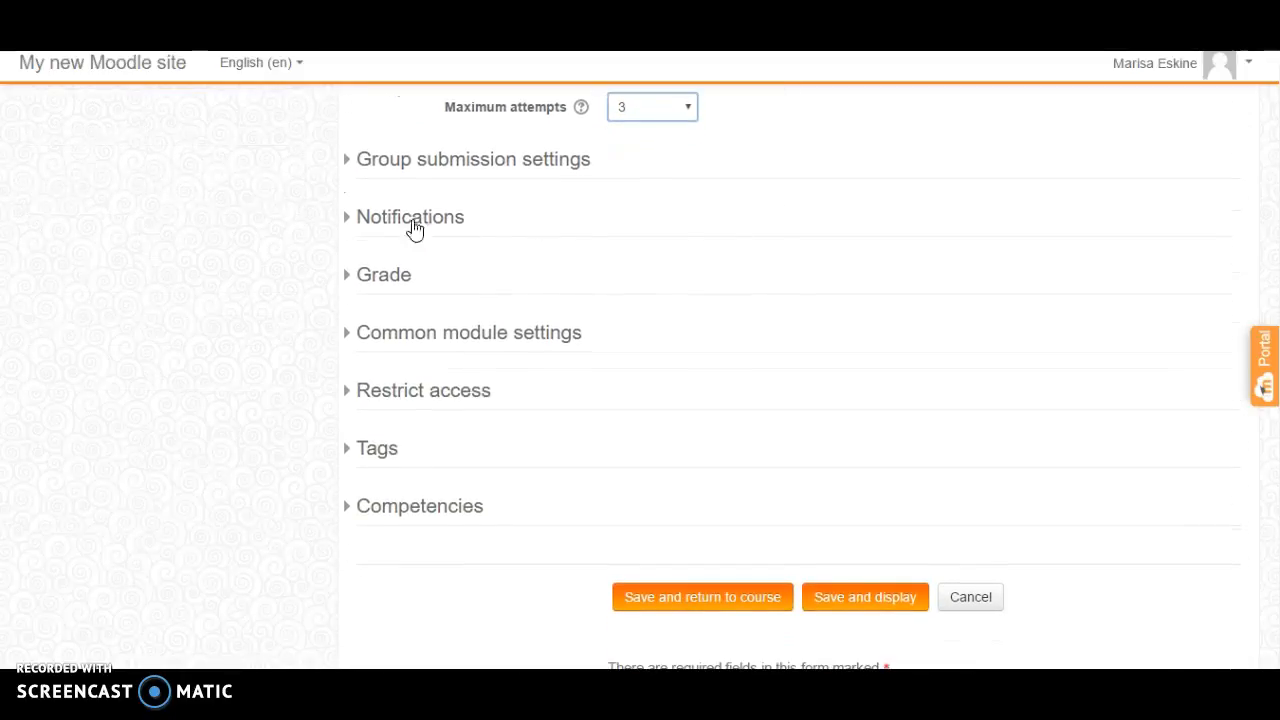
pyautogui.click(418, 224)
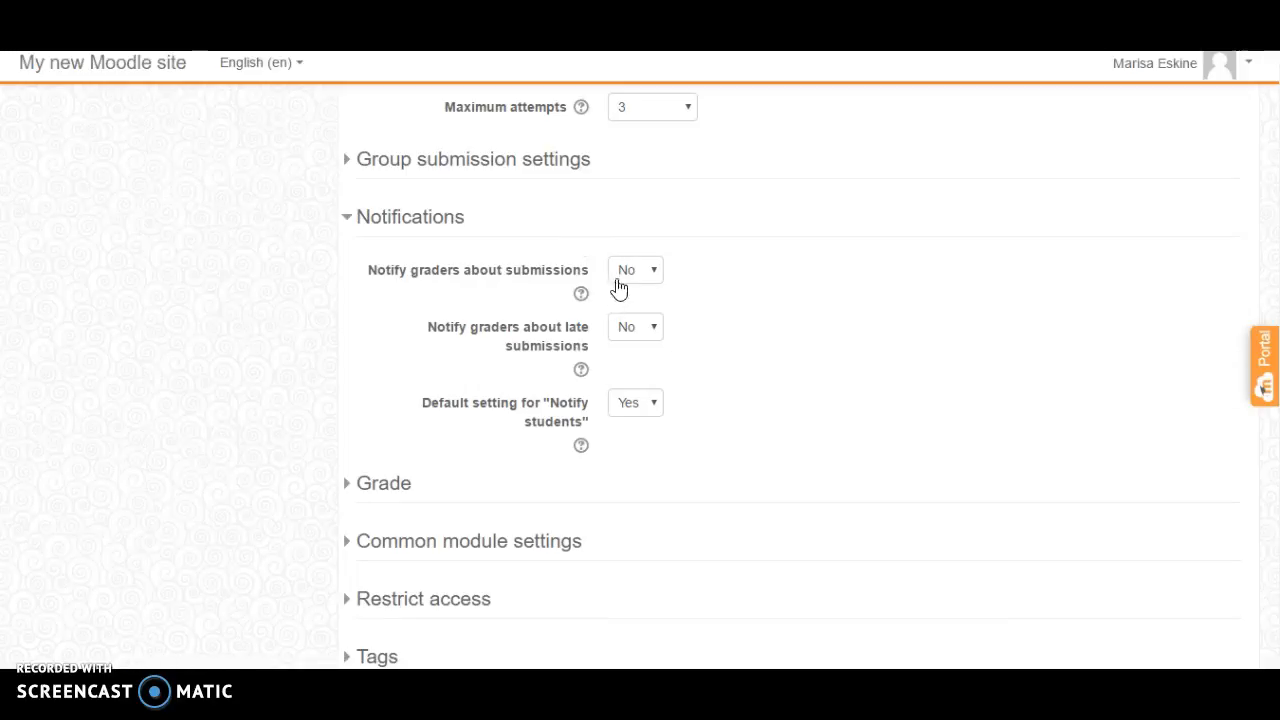
pyautogui.click(652, 277)
pyautogui.click(645, 311)
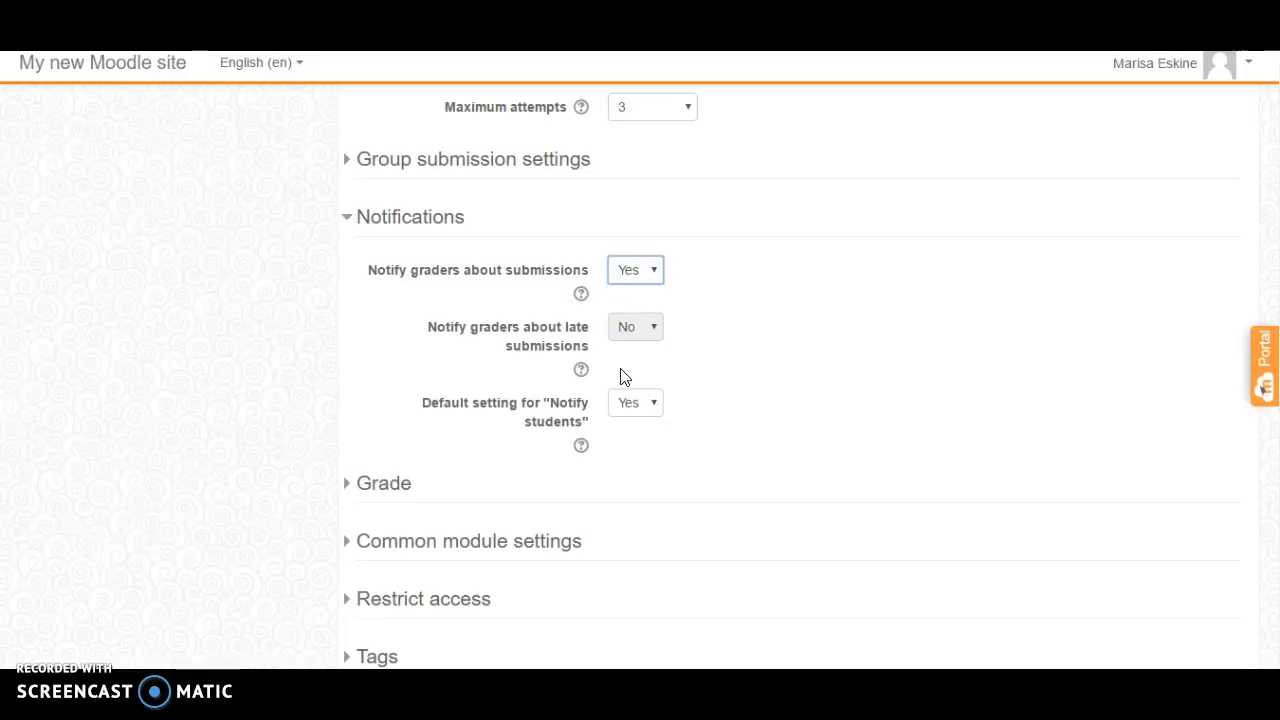
pyautogui.click(406, 218)
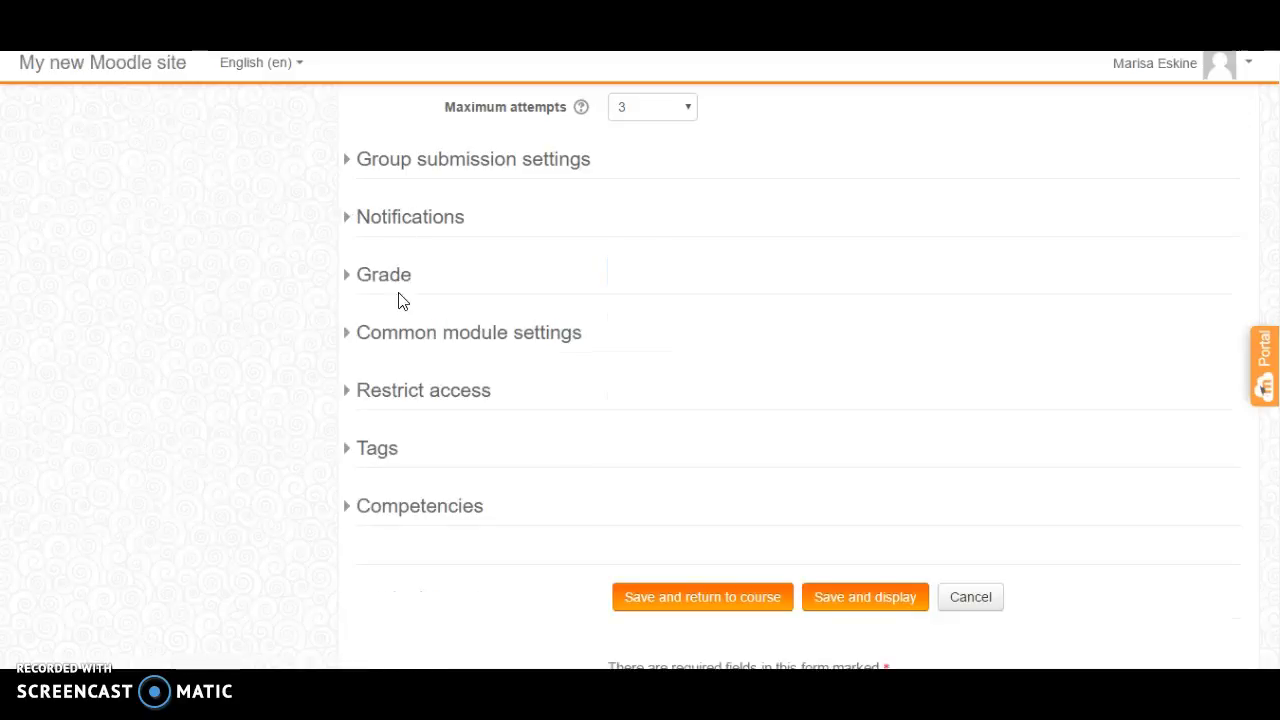
# - In the assignment's grade settings, set both the maximum grade and the grade to pass to 10
pyautogui.click(390, 285)
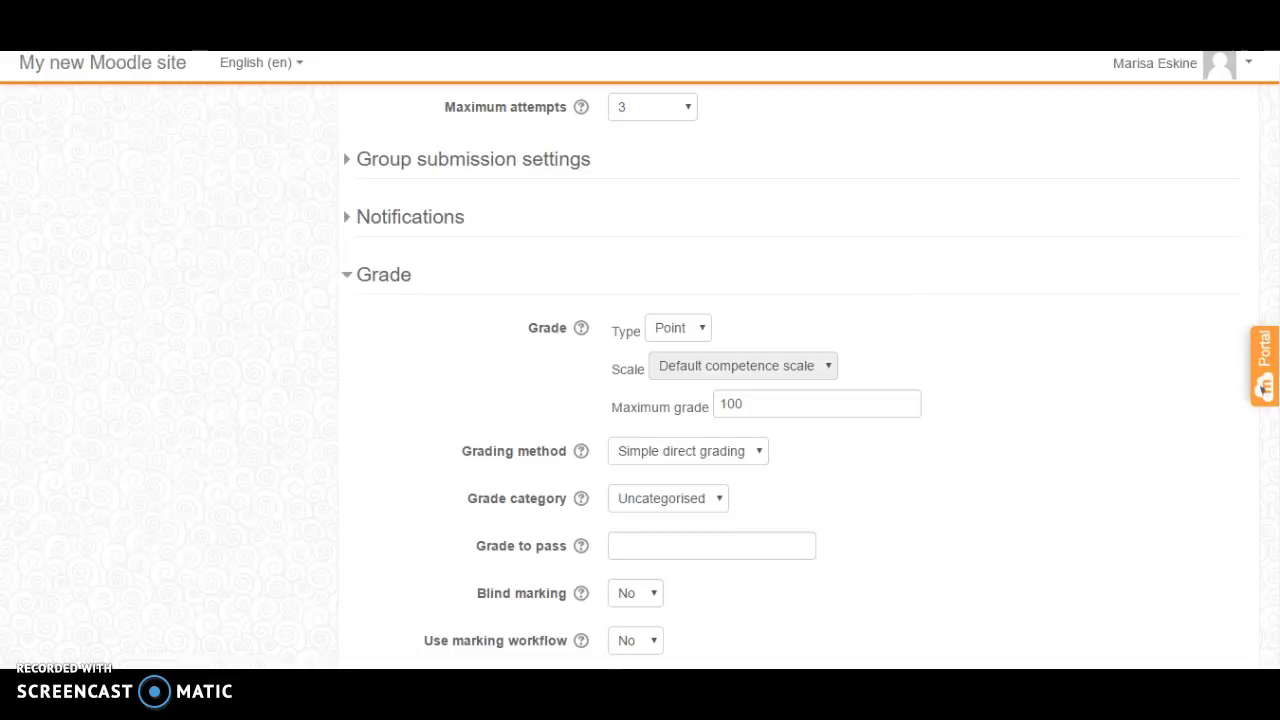
pyautogui.scroll(-2, 791, 322)
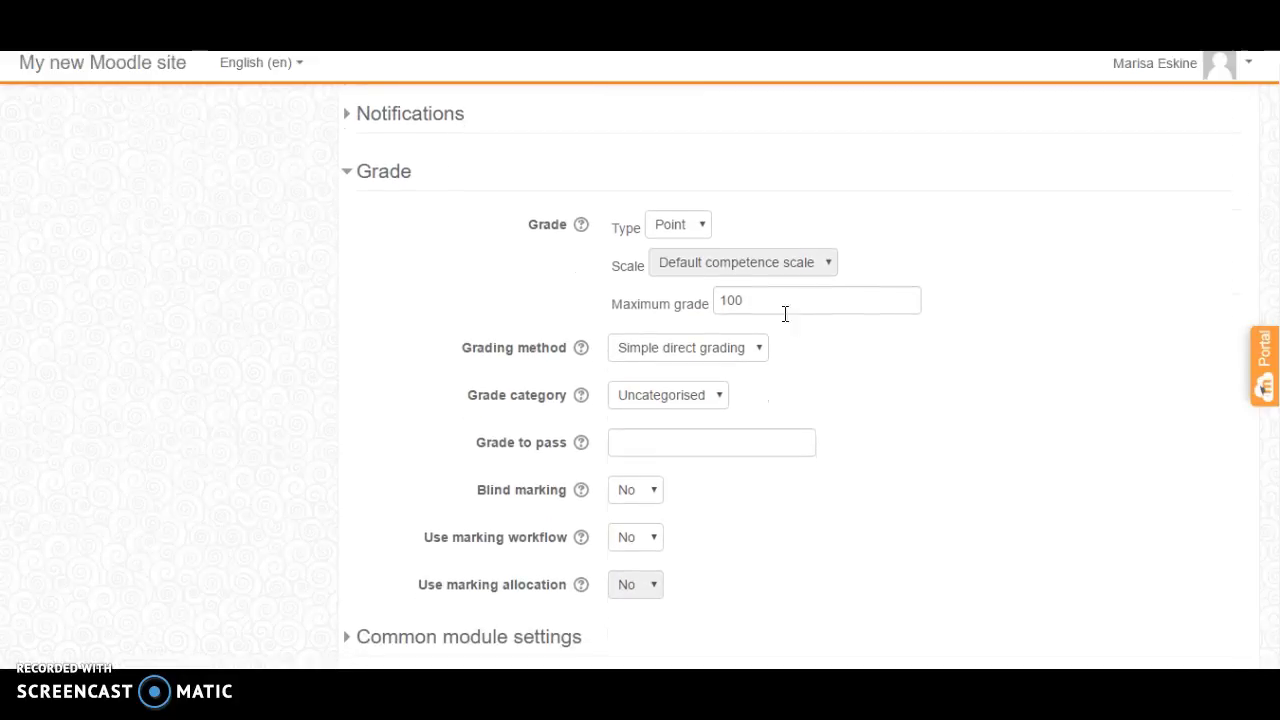
pyautogui.click(778, 298)
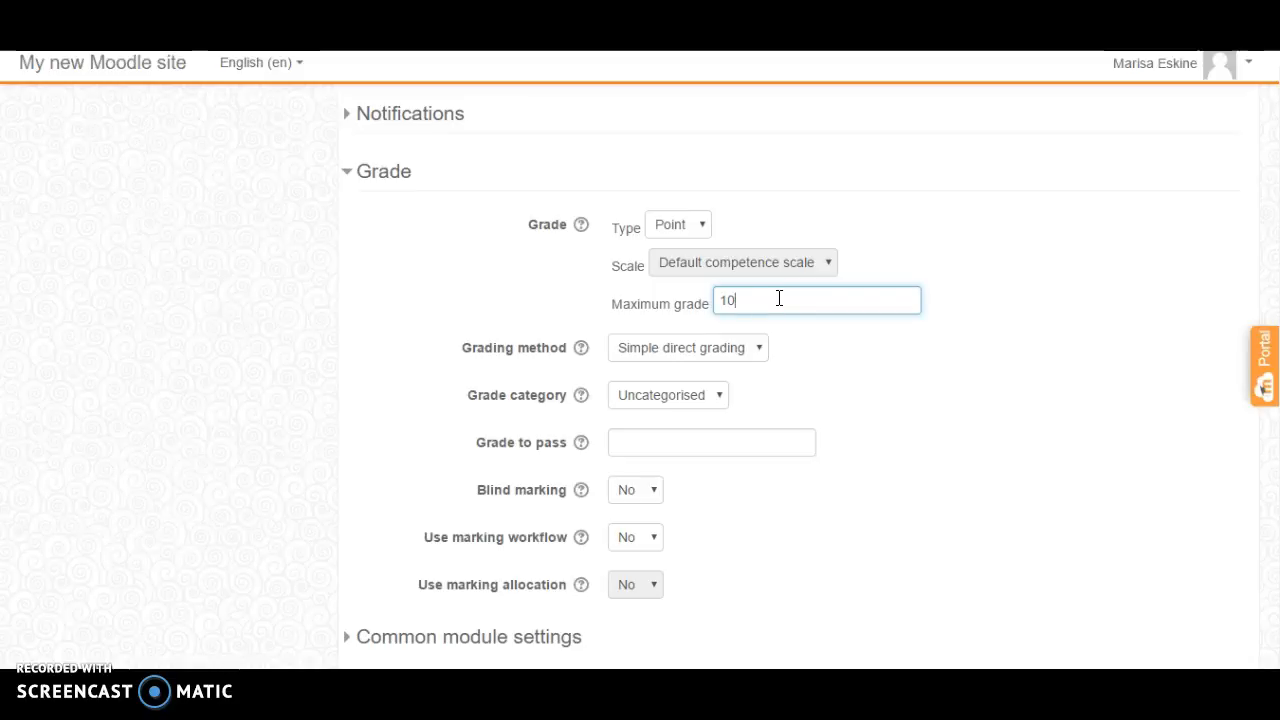
pyautogui.click(683, 440)
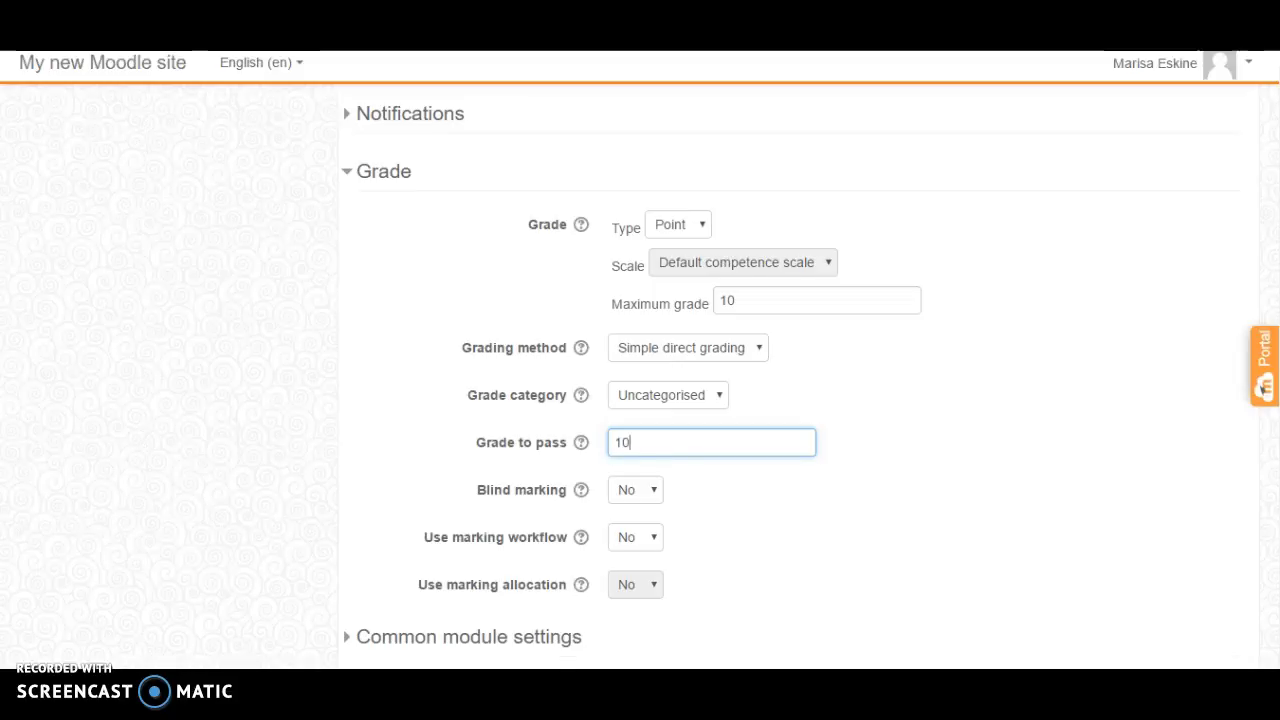
# - Look over the assignment's common module settings, including visibility and group mode, and collapse that section again
pyautogui.scroll(-3, 1177, 451)
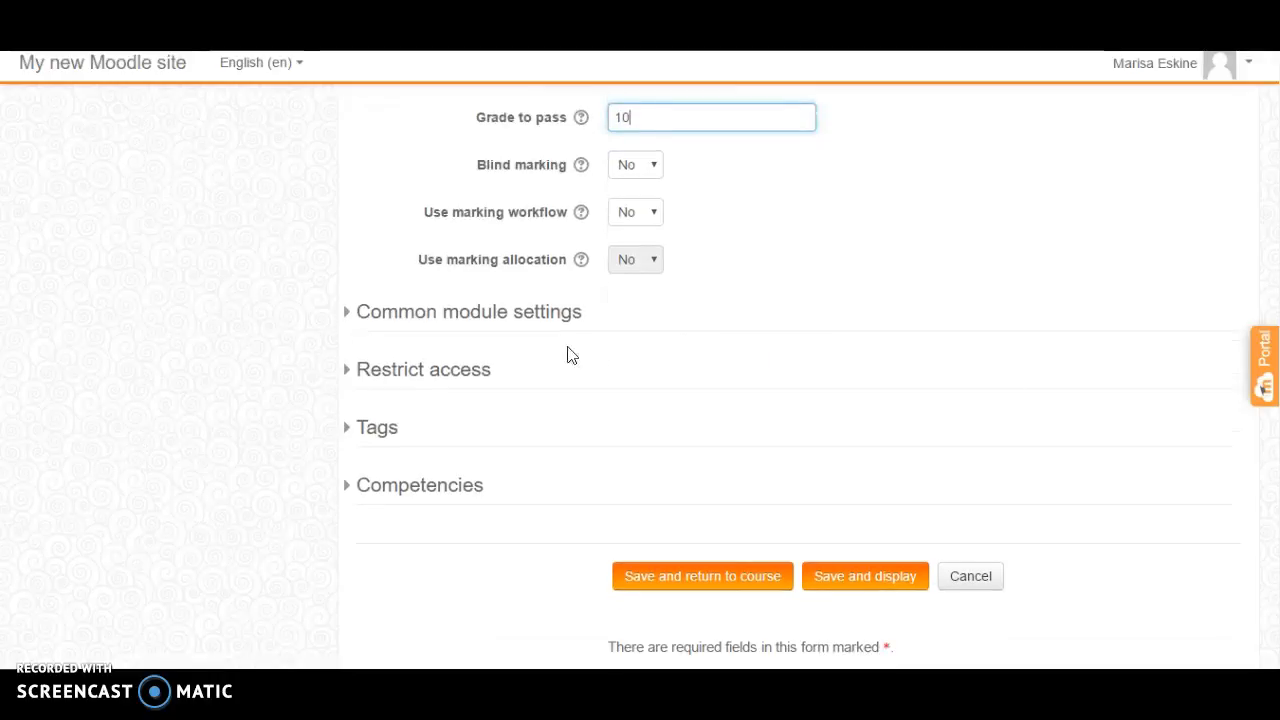
pyautogui.click(536, 312)
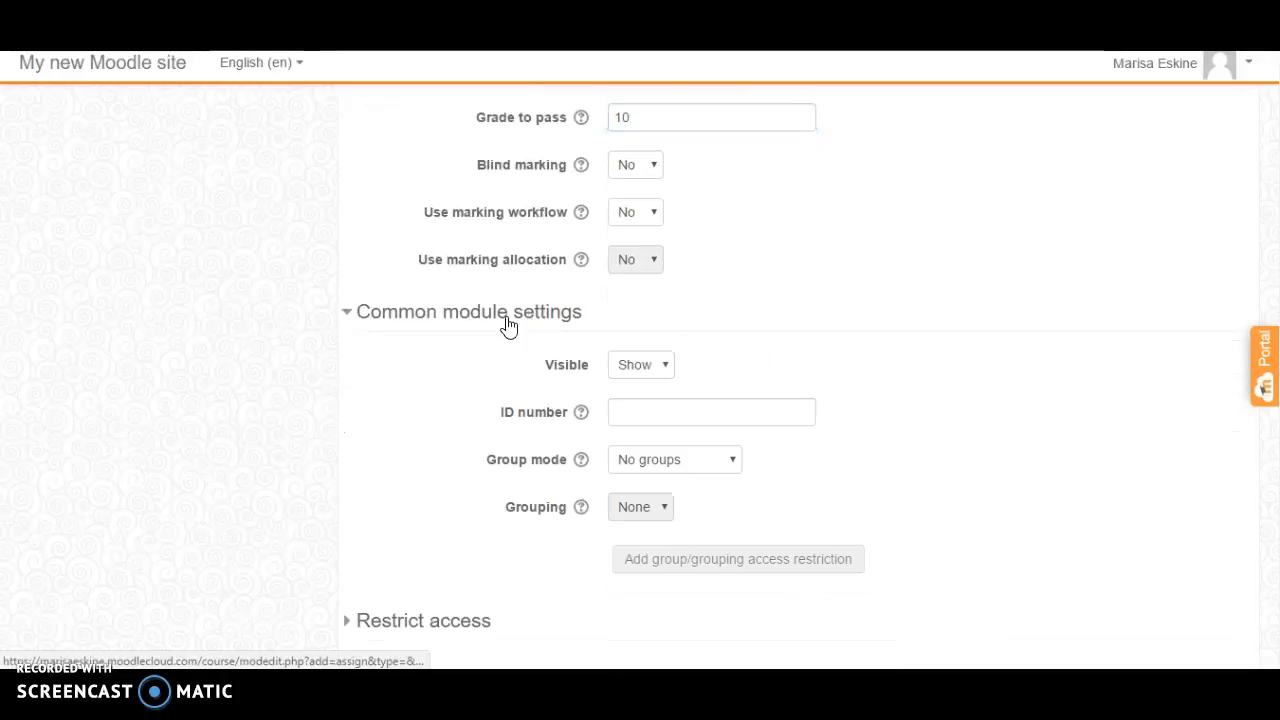
pyautogui.click(506, 322)
pyautogui.doubleClick(443, 394)
pyautogui.moveTo(443, 394); pyautogui.dragTo(398, 440)
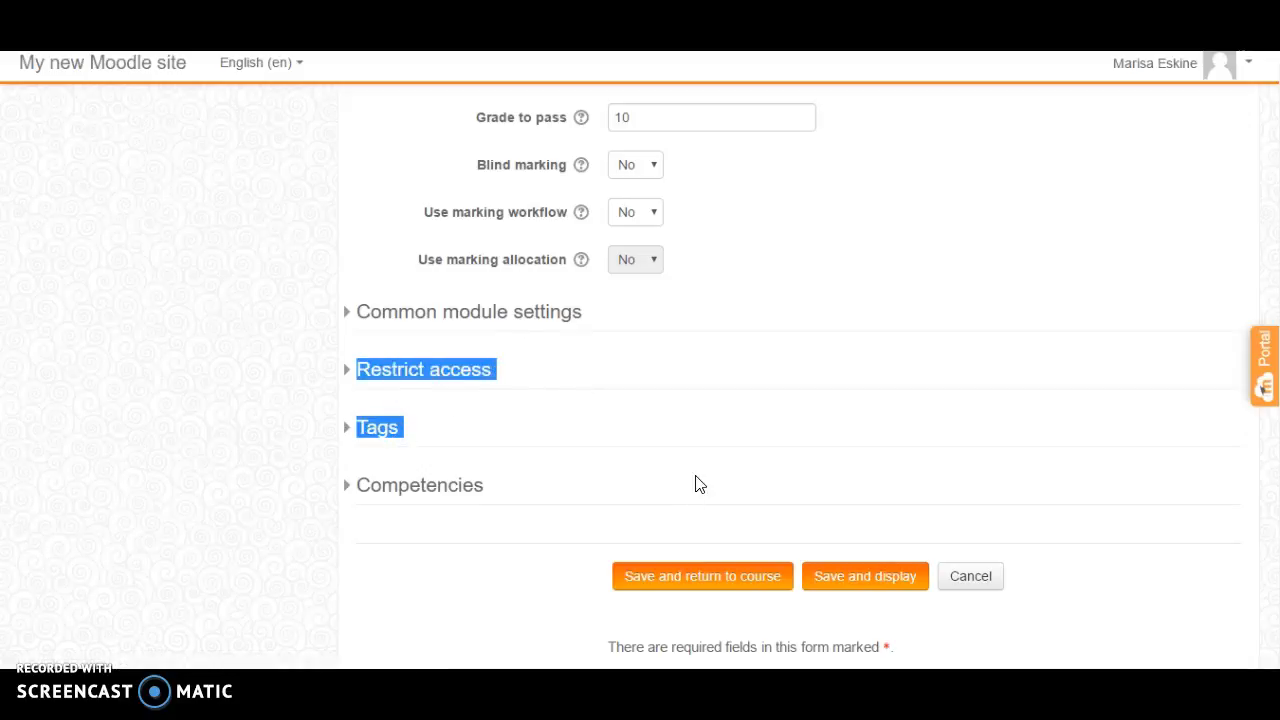
# - Review the whole Assignment 2 form, checking its description, availability dates, submission types, attempts and grade settings
pyautogui.scroll(15, 790, 380)
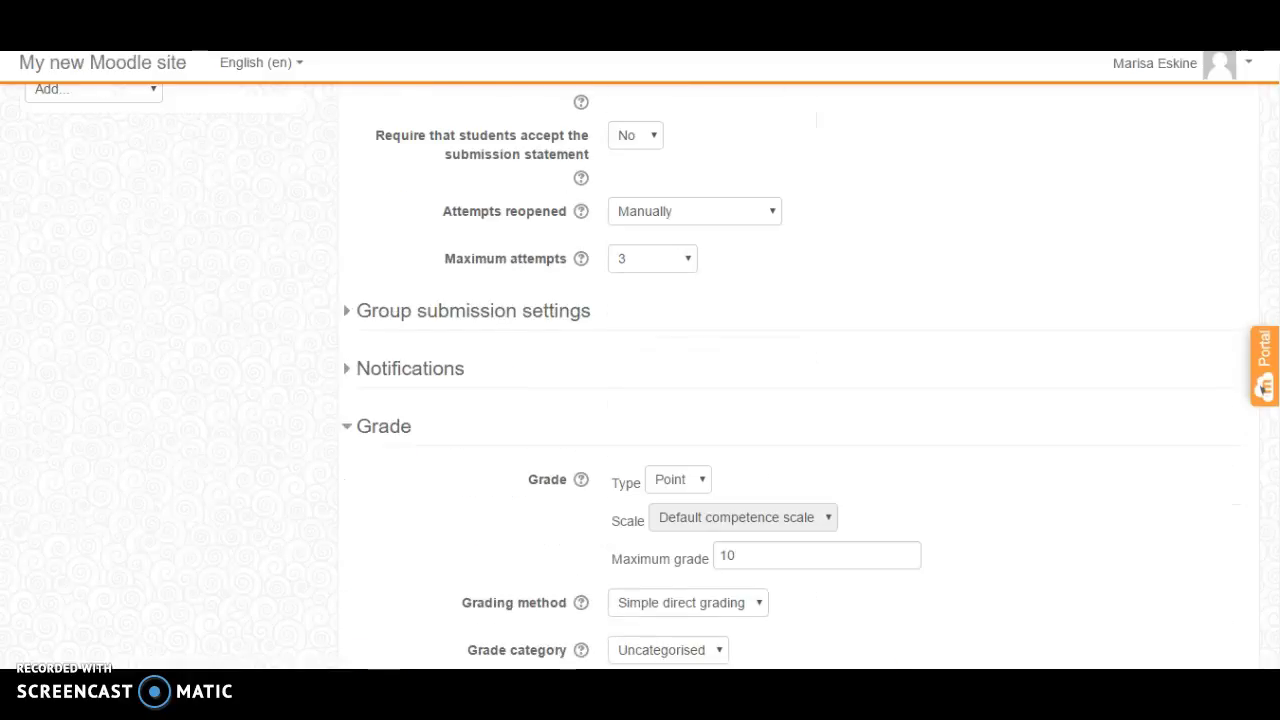
pyautogui.scroll(4, 790, 380)
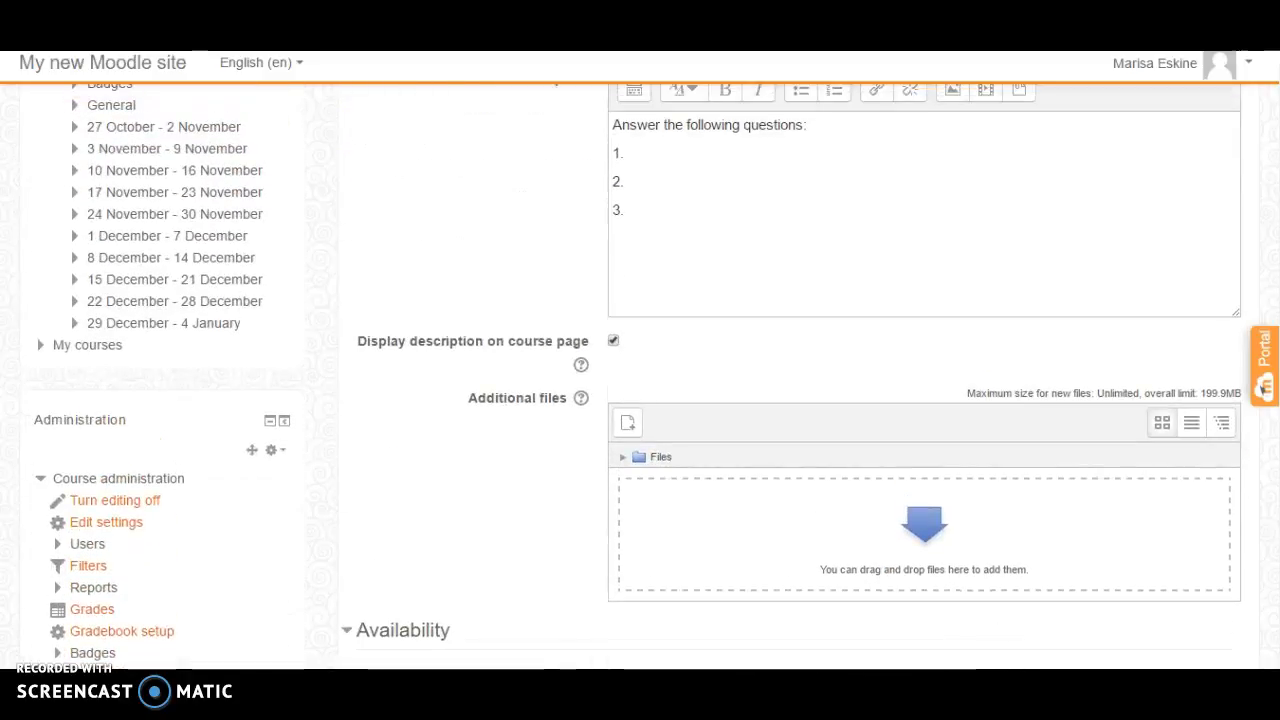
pyautogui.scroll(1, 790, 380)
pyautogui.scroll(3, 790, 380)
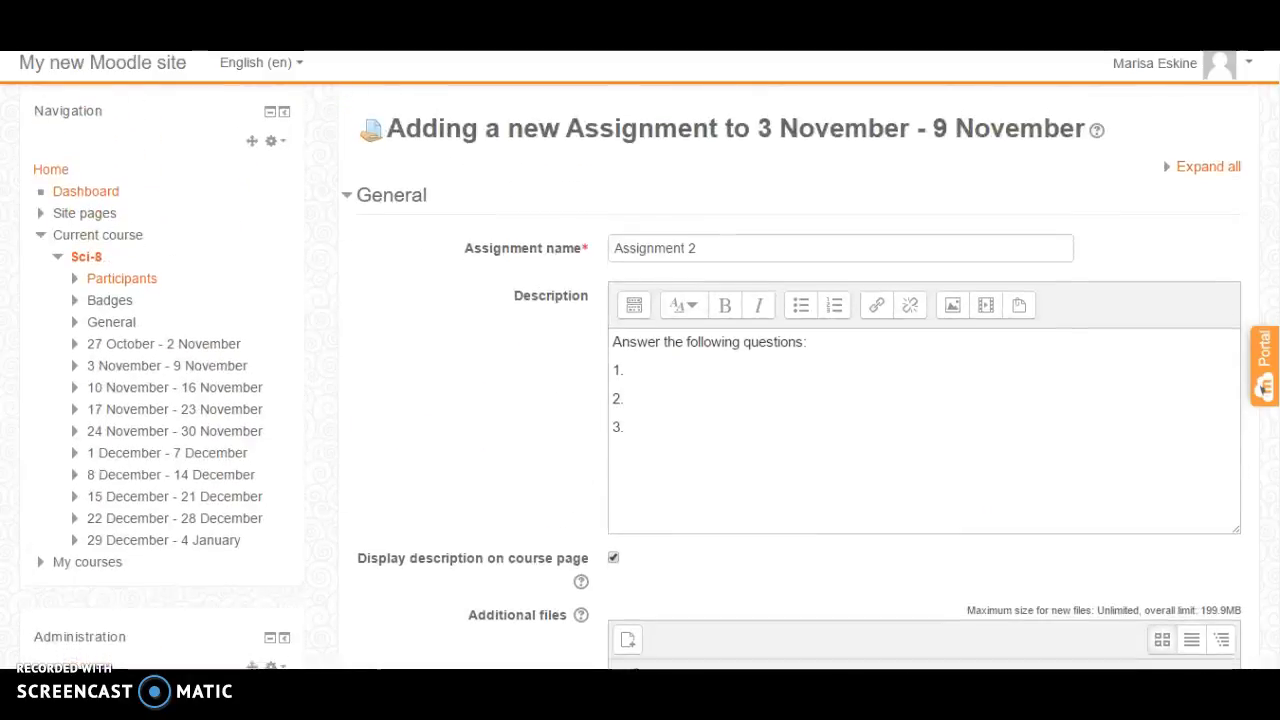
pyautogui.scroll(-2, 790, 380)
pyautogui.scroll(-10, 790, 380)
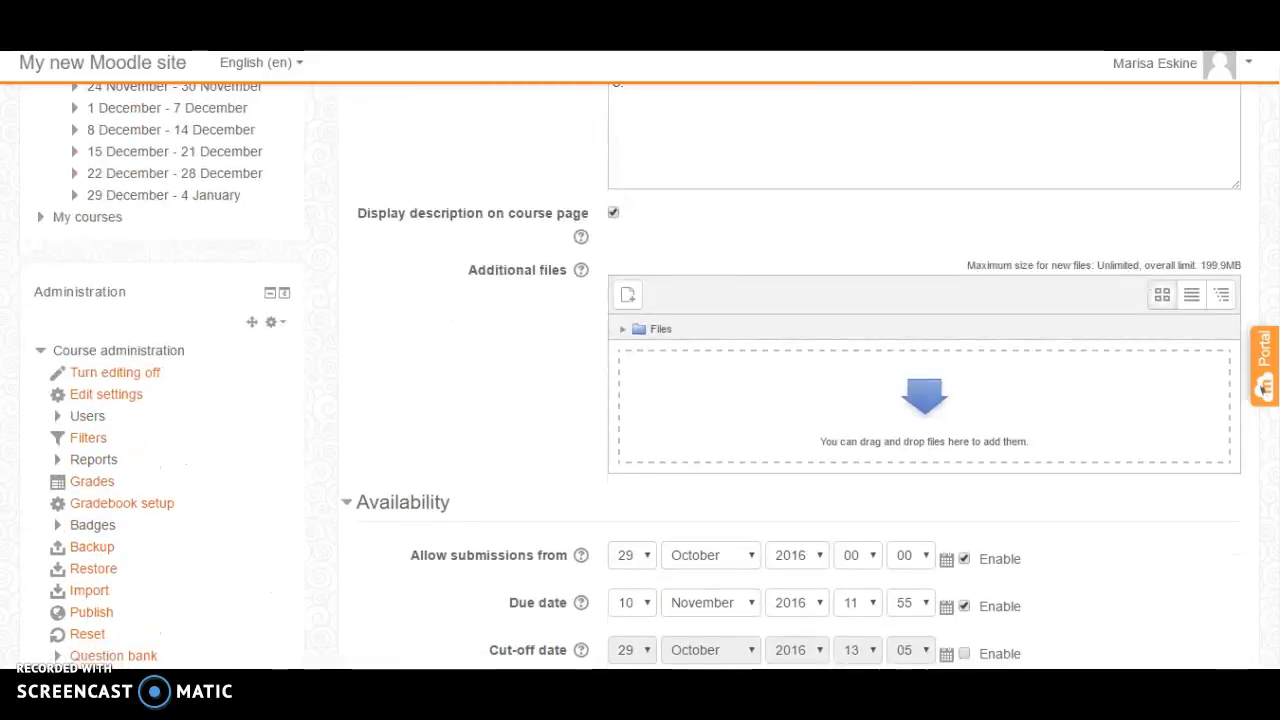
pyautogui.scroll(-4, 1270, 330)
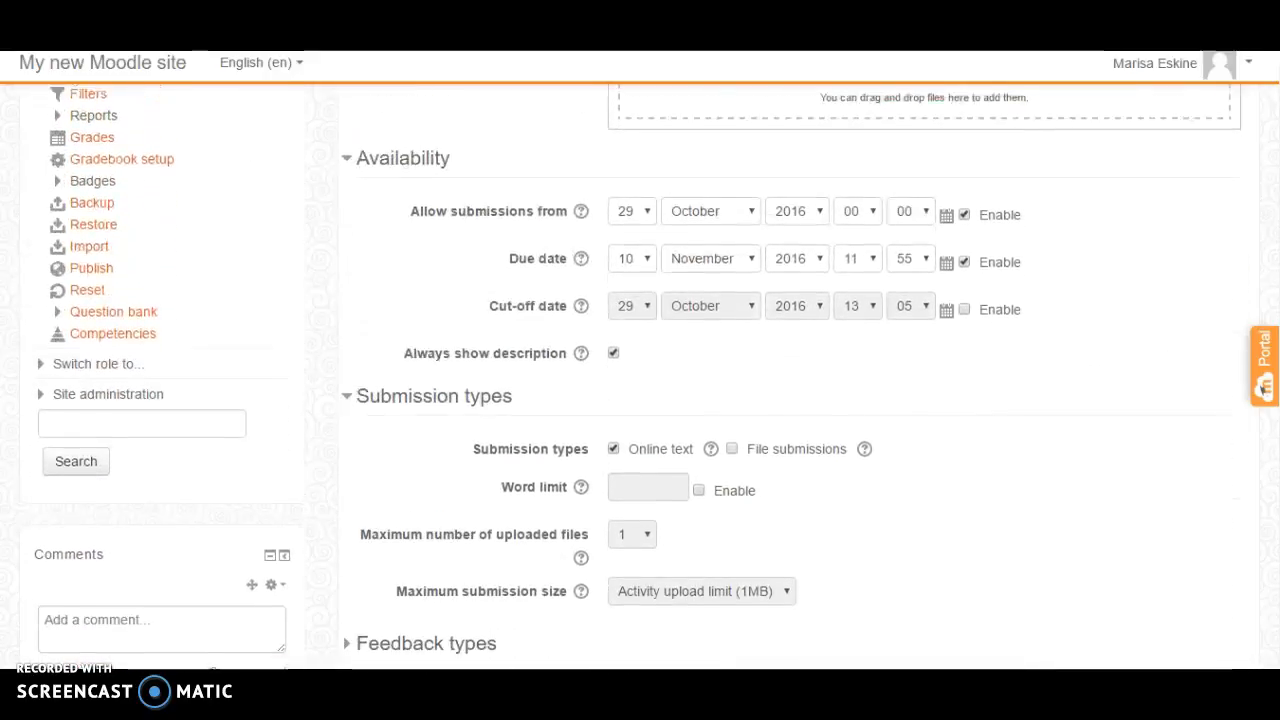
pyautogui.scroll(-9, 1270, 330)
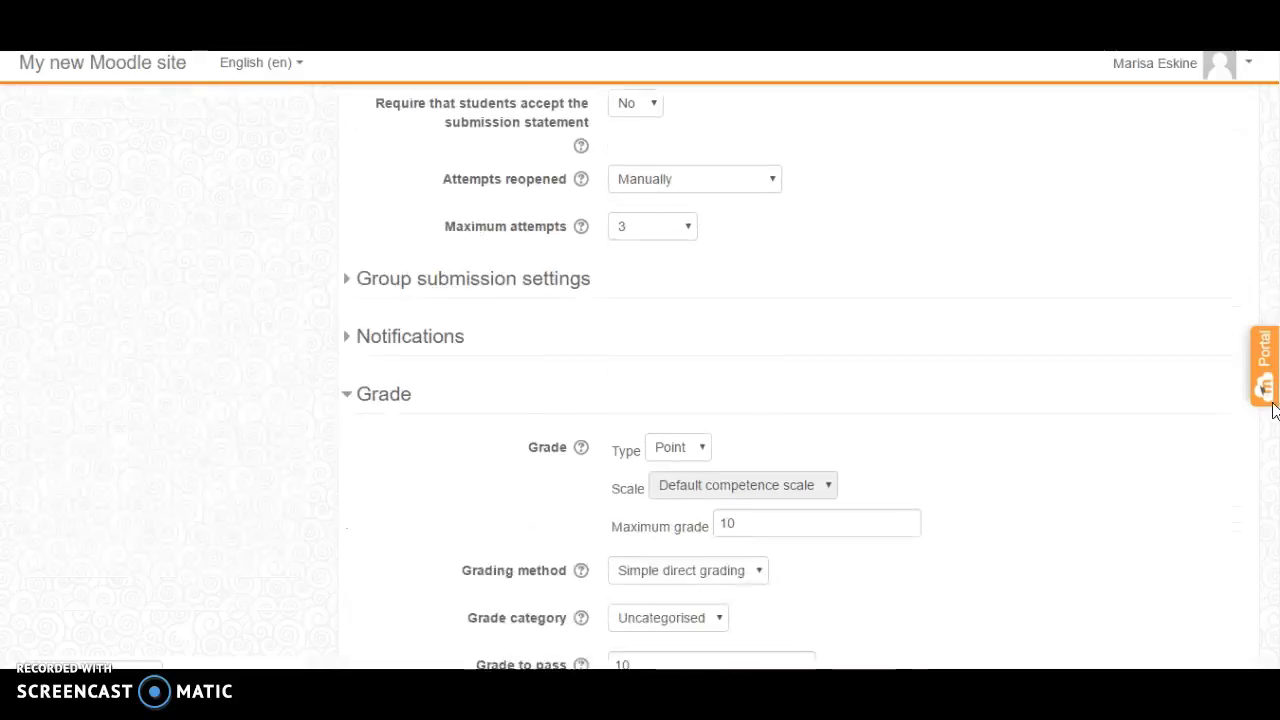
pyautogui.scroll(-3, 1270, 330)
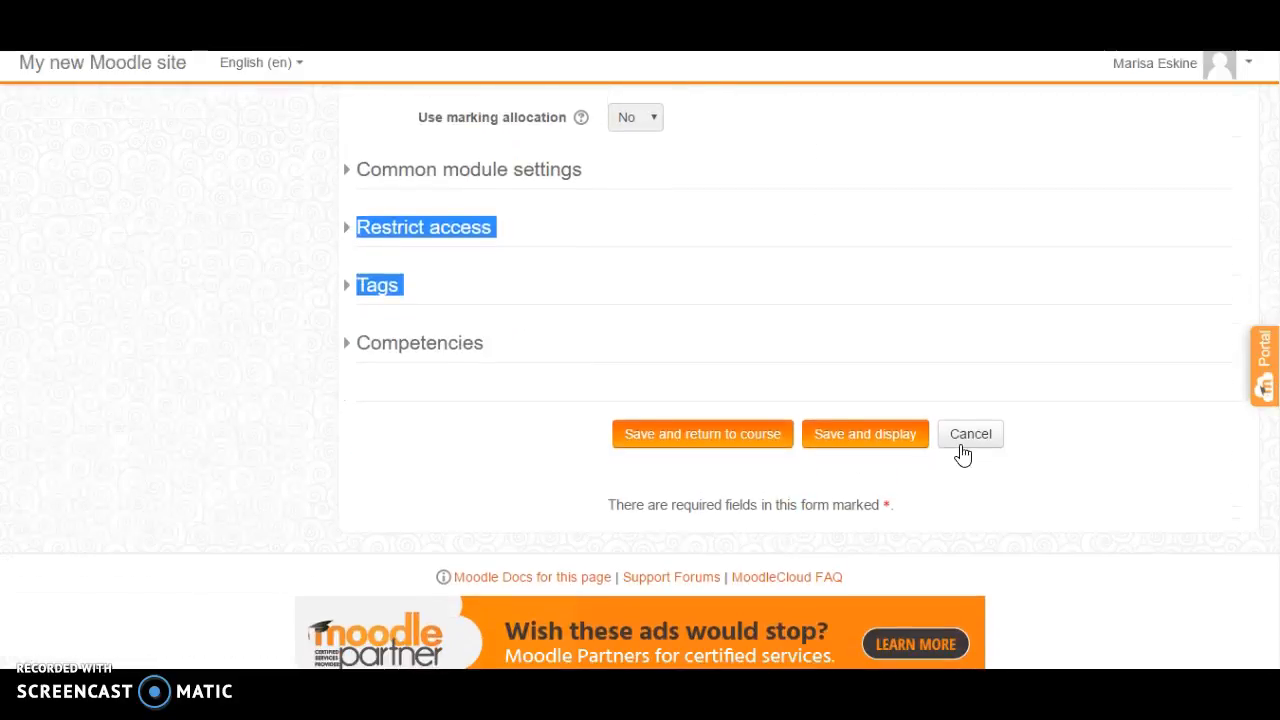
# - Save Assignment 2, return to the course page and find it in the 3 November - 9 November section
pyautogui.click(696, 440)
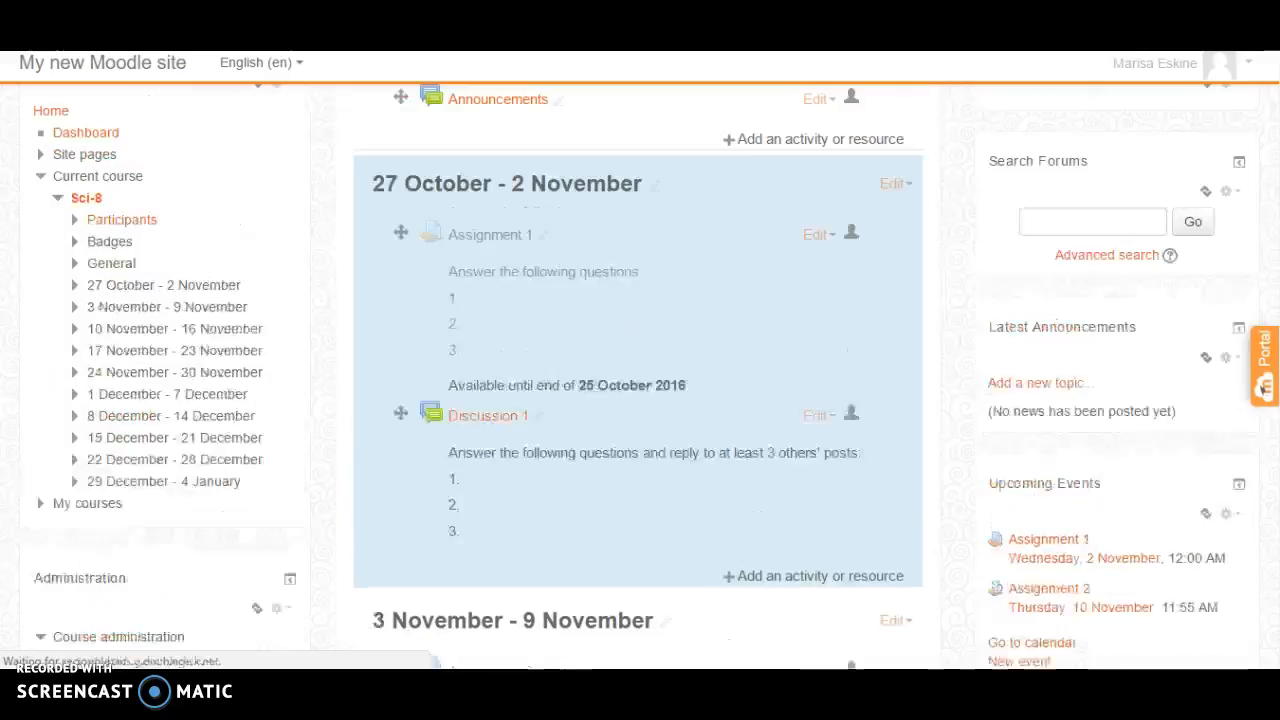
pyautogui.scroll(-3, 638, 370)
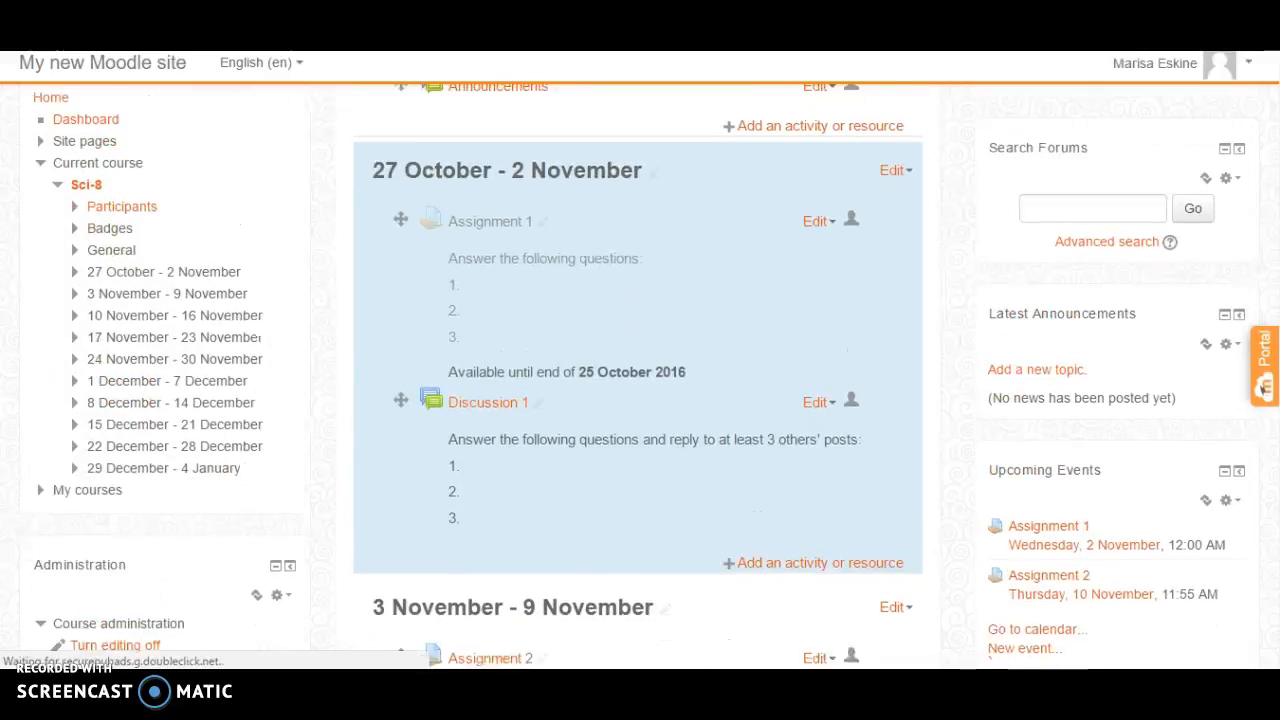
pyautogui.scroll(-2, 640, 380)
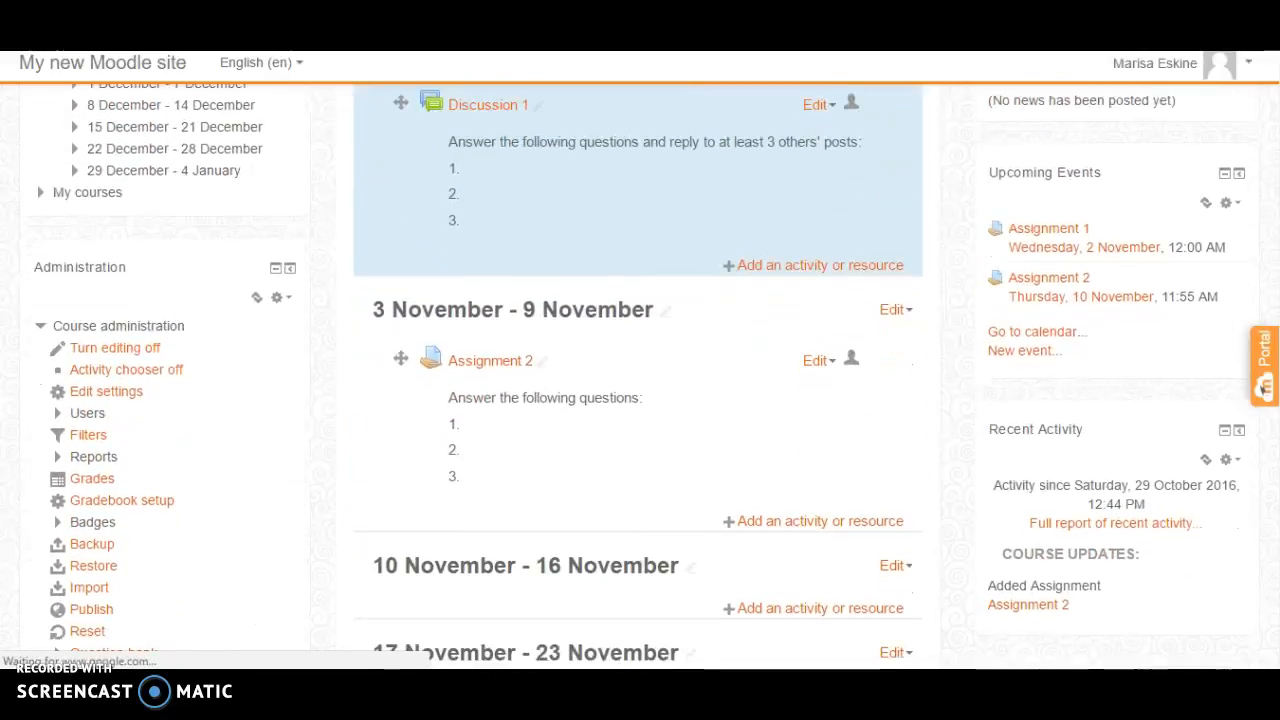
pyautogui.scroll(-1, 640, 380)
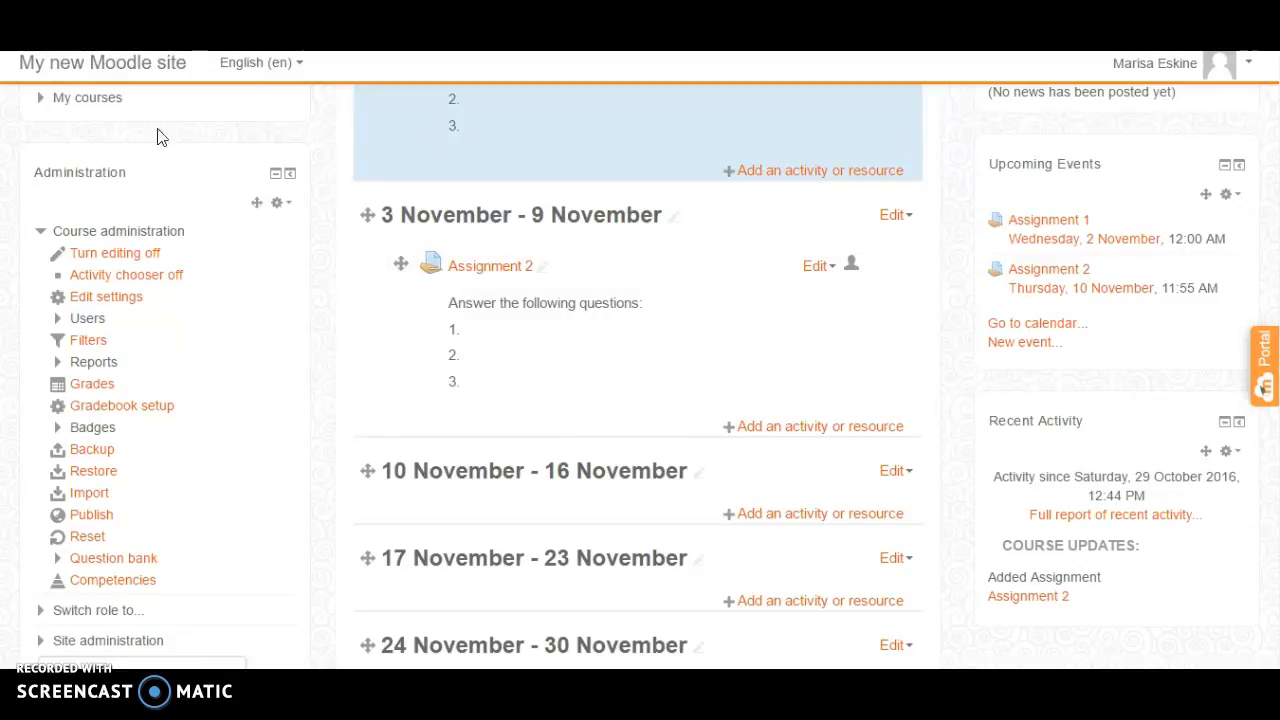
# - Add a new Forum activity to the 3 November - 9 November section of the course
pyautogui.click(789, 428)
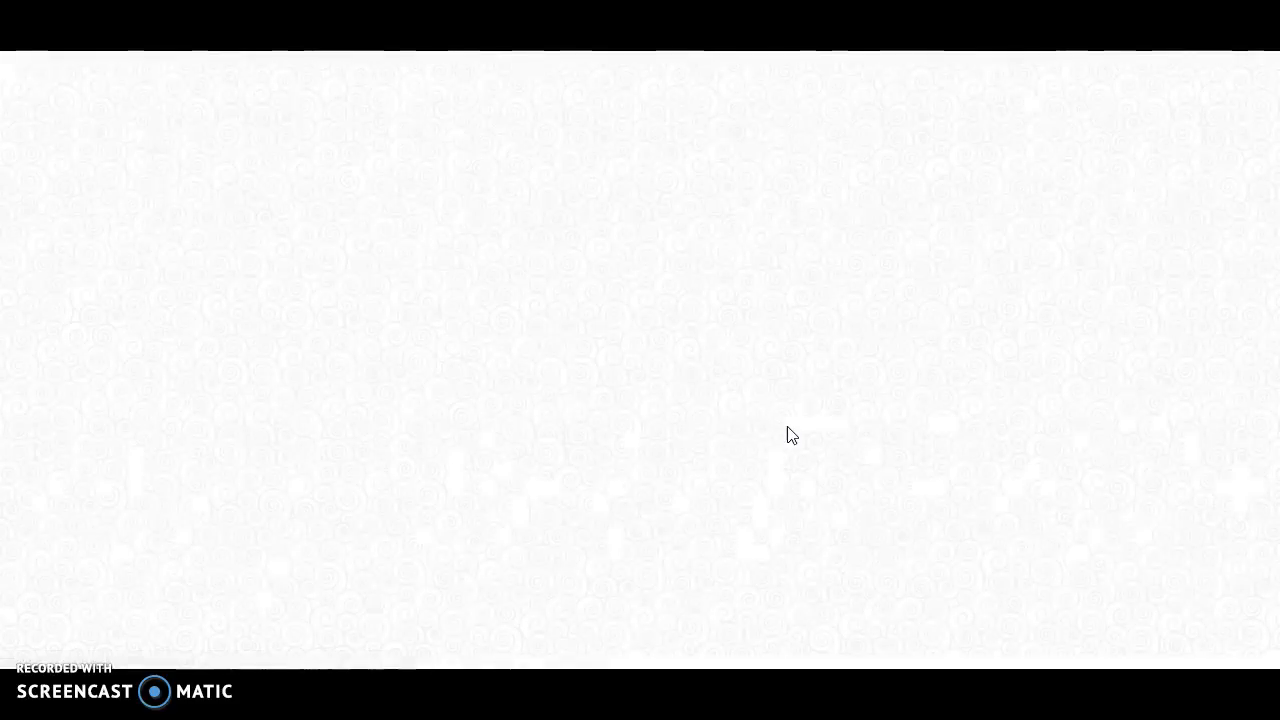
pyautogui.scroll(-1, 640, 400)
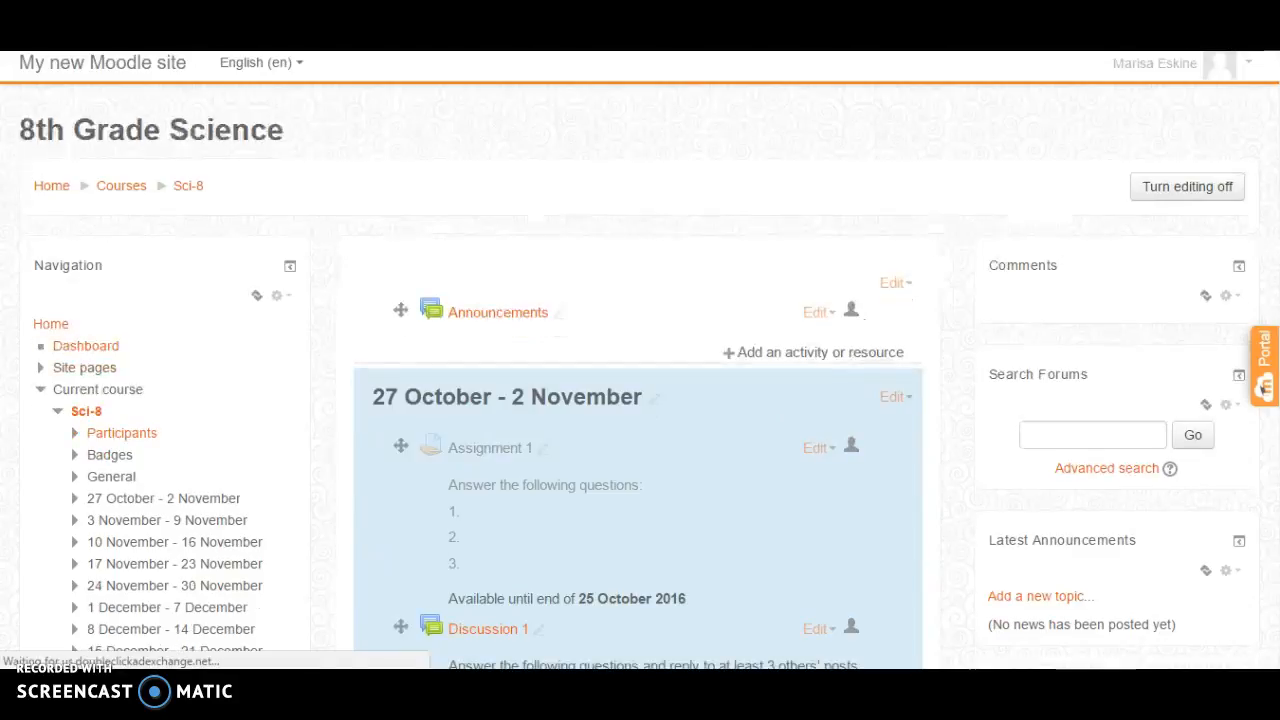
pyautogui.scroll(-3, 640, 400)
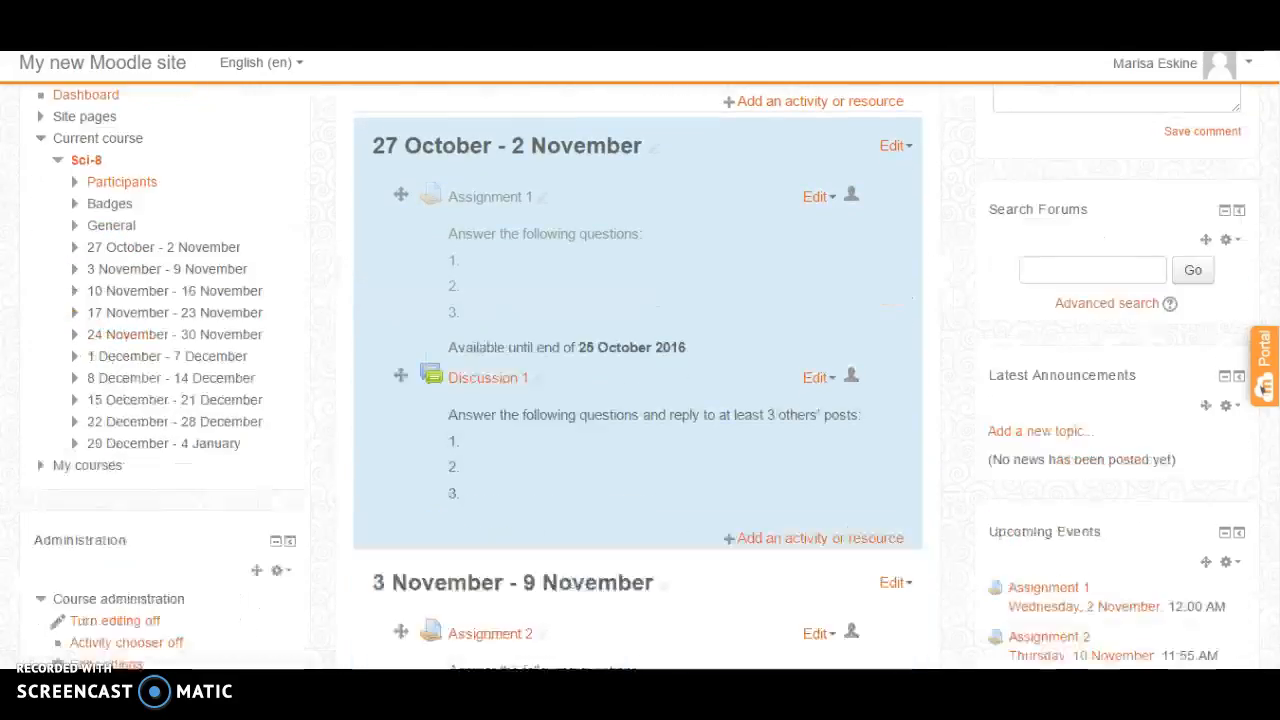
pyautogui.scroll(-1, 640, 400)
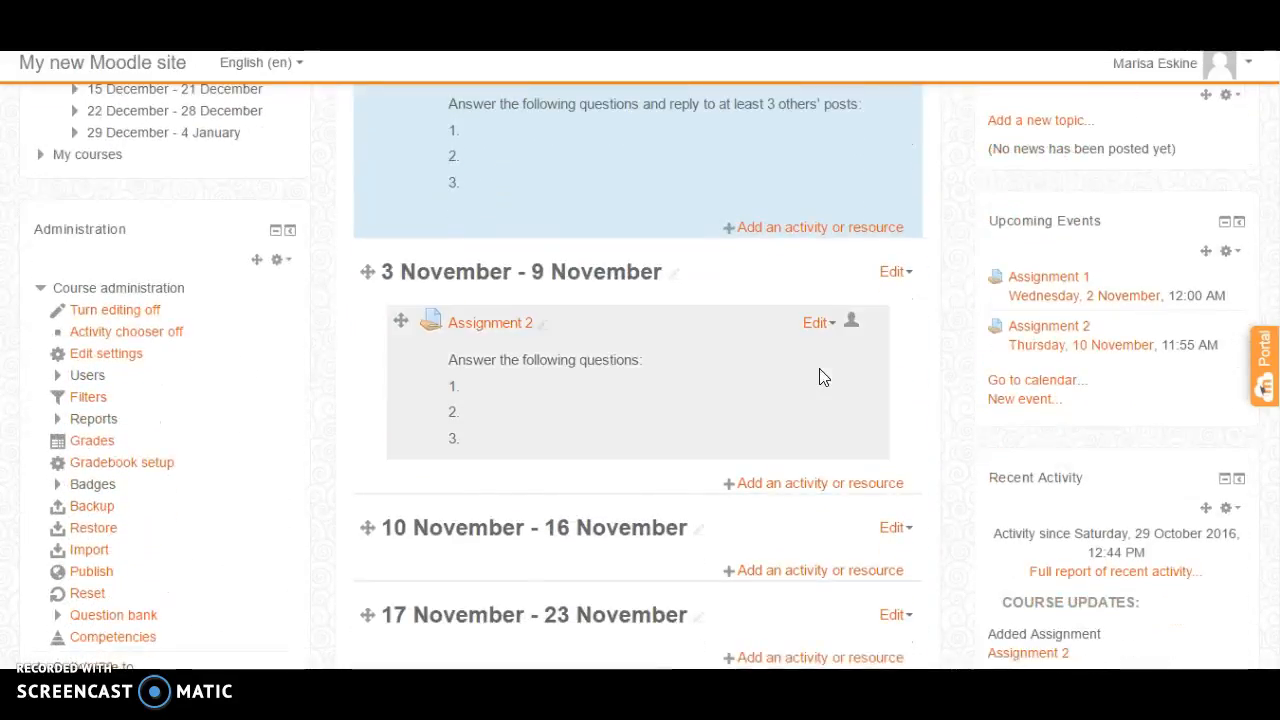
pyautogui.click(752, 488)
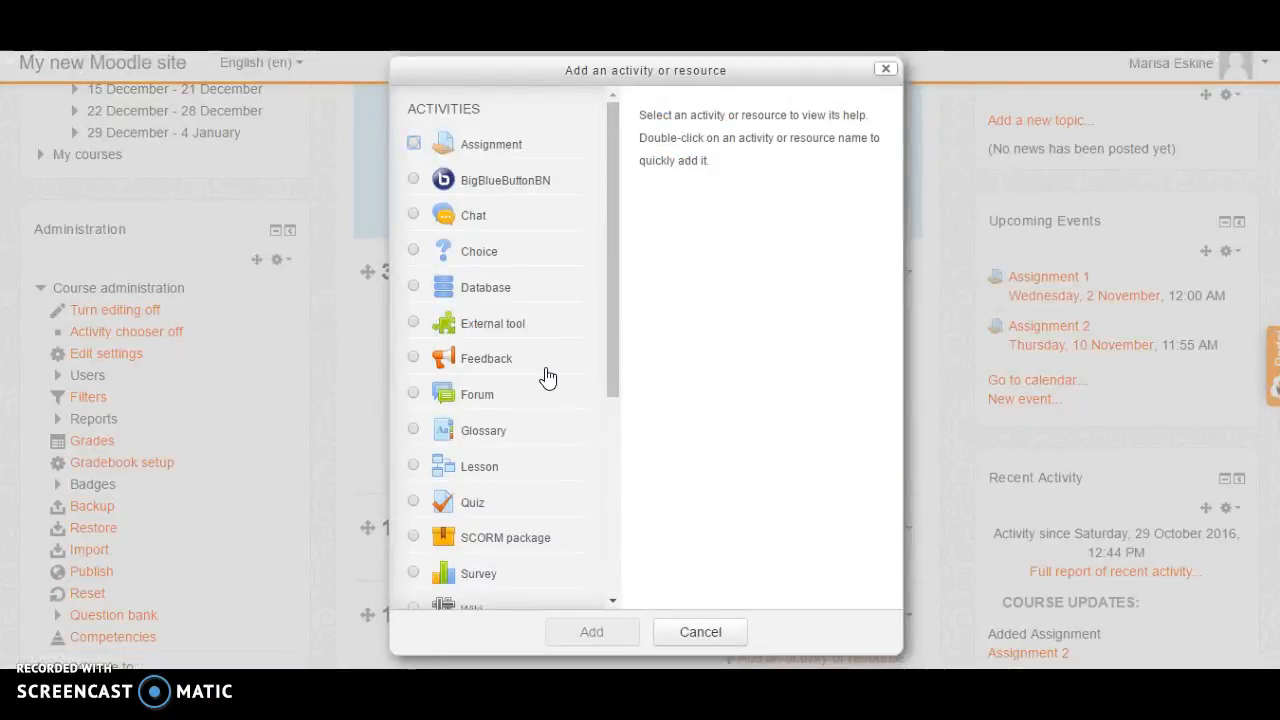
pyautogui.click(443, 398)
pyautogui.click(577, 636)
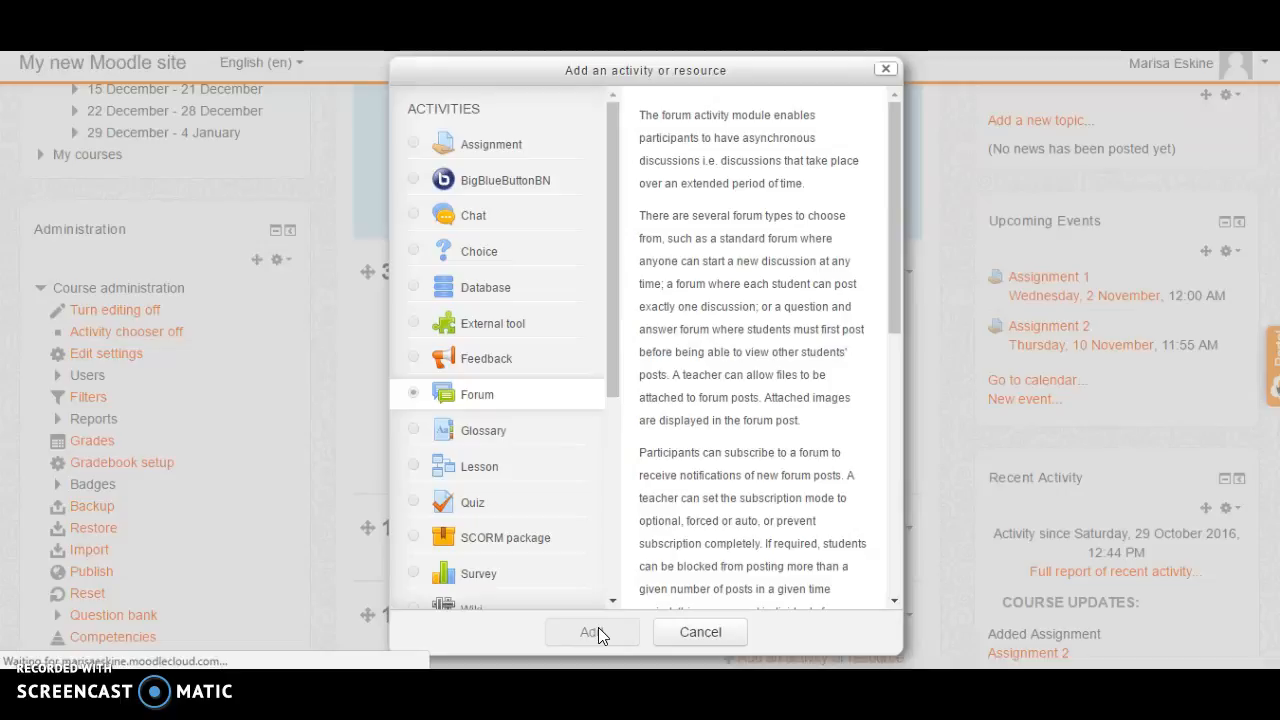
# - Name the new forum "Discussion 1"
pyautogui.scroll(-2, 968, 347)
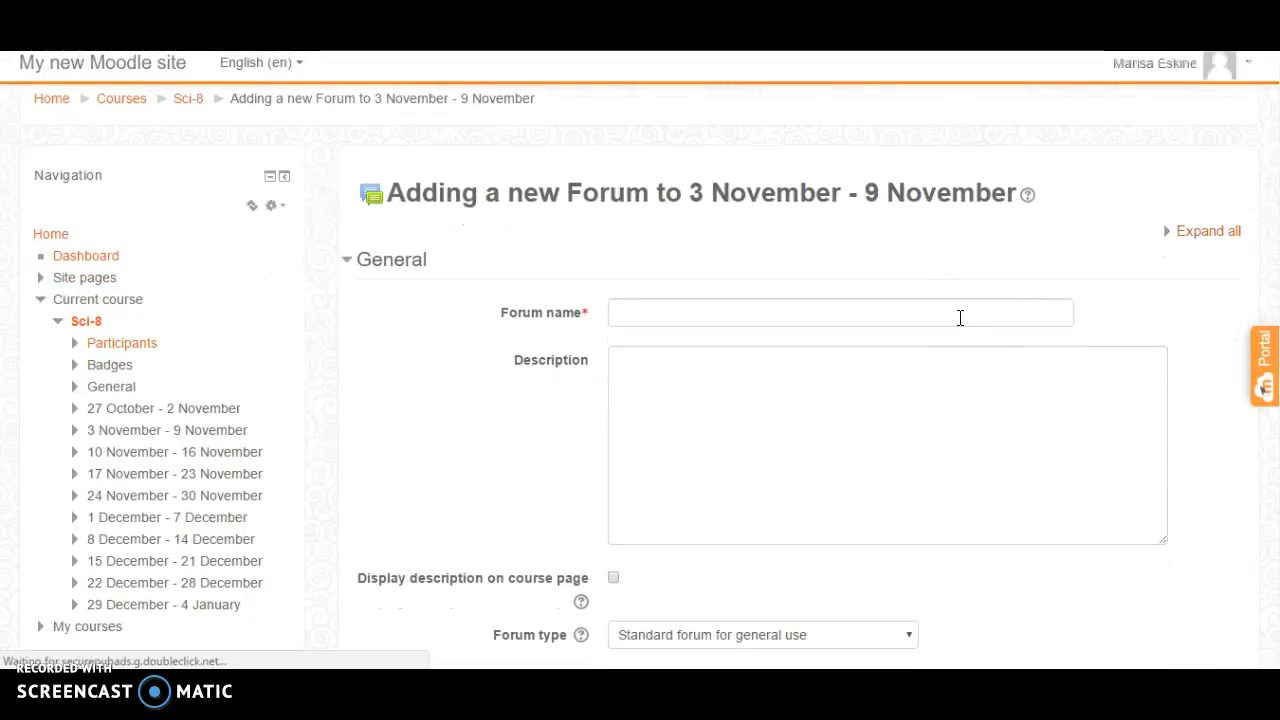
pyautogui.click(960, 318)
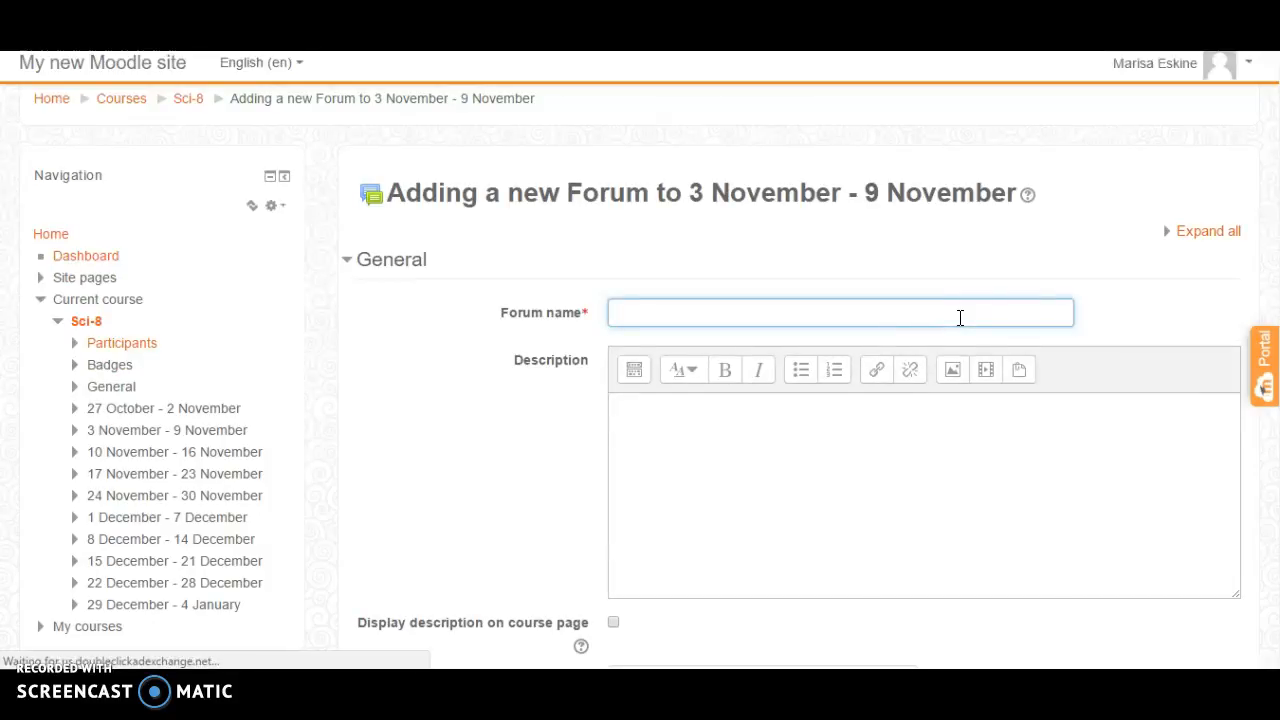
pyautogui.write('Discussion 1')
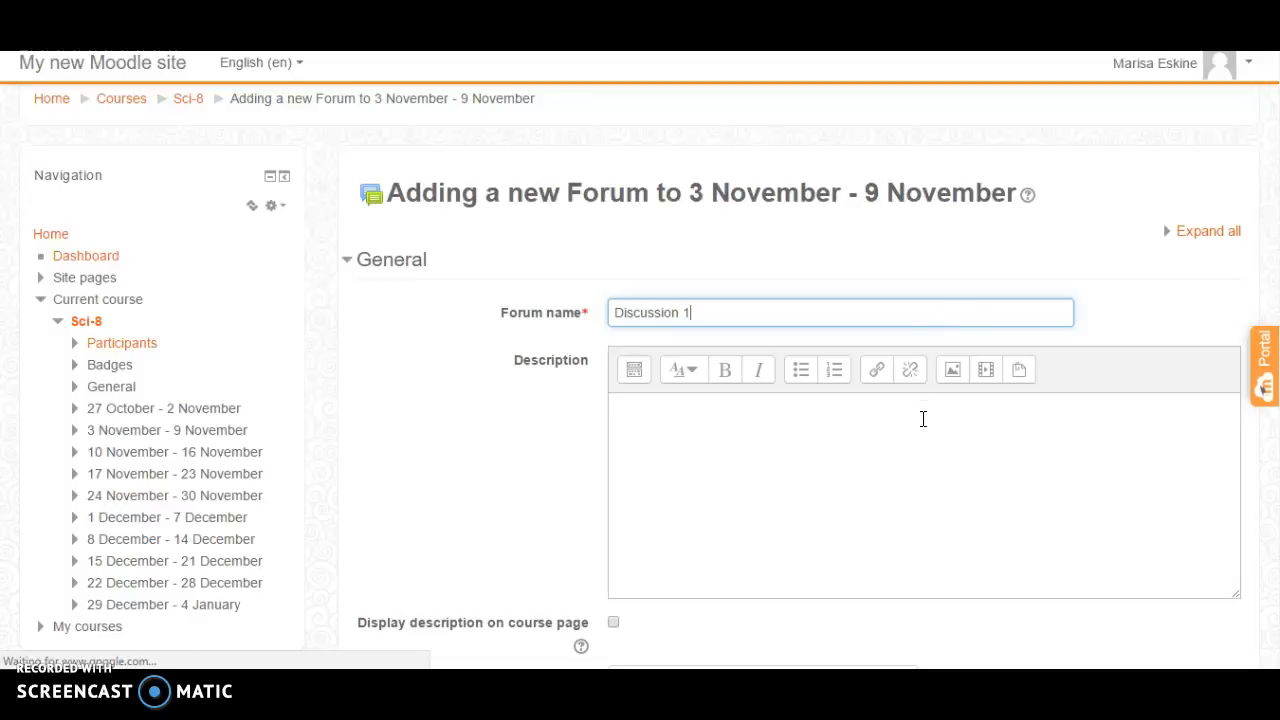
# - Enter the forum description "Answer the following questions and reply to at least 2 others' posts:" with items 1. to 3., and display it on the course page
pyautogui.click(830, 443)
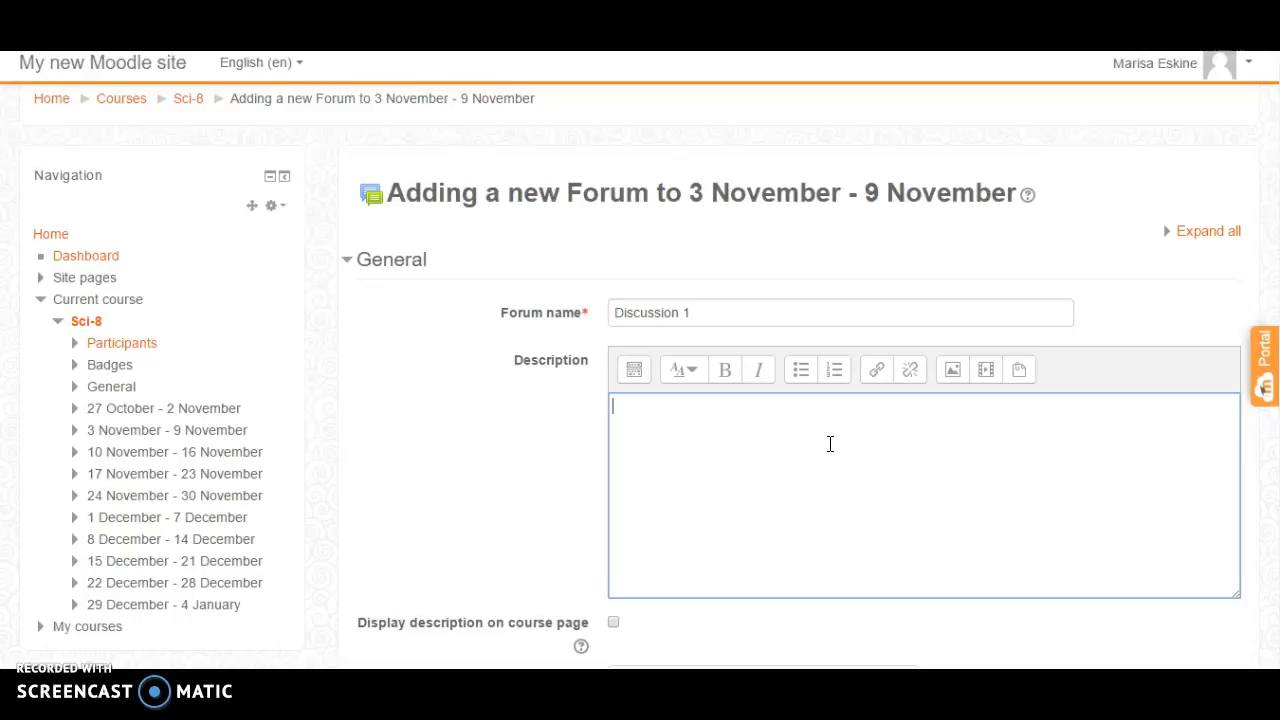
pyautogui.write('Answer the following q')
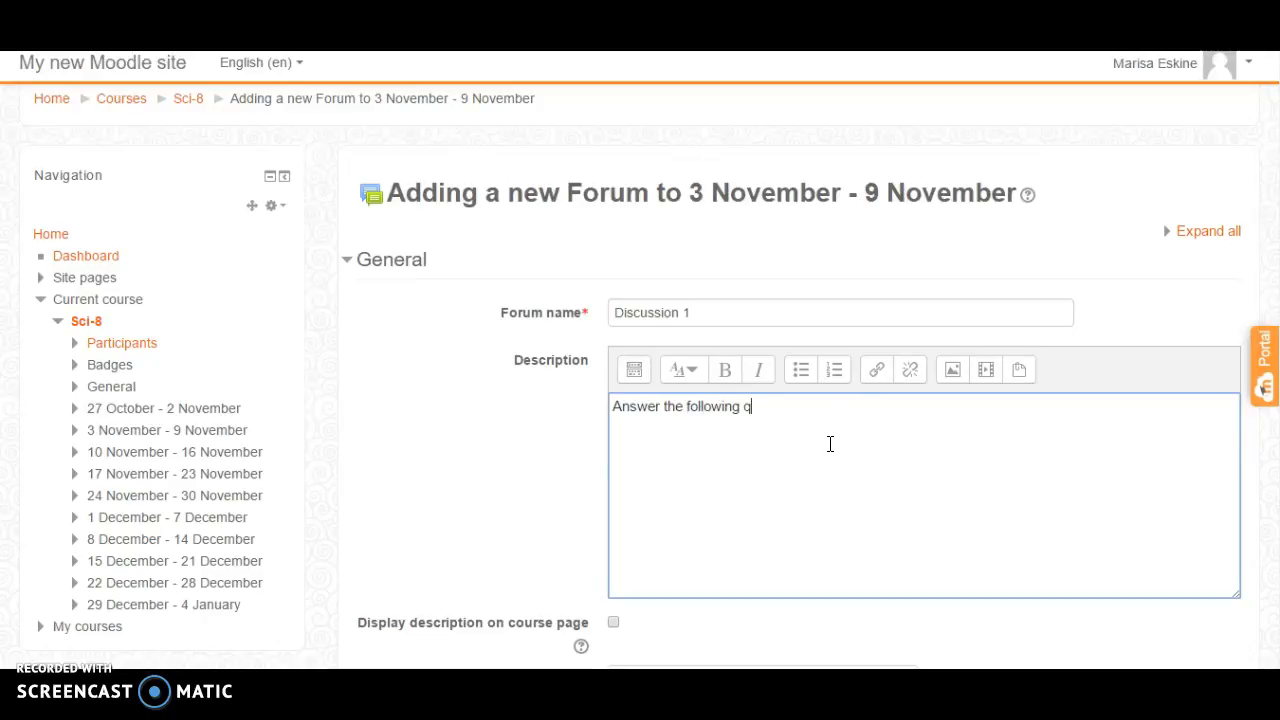
pyautogui.write('uestions and reply to at least')
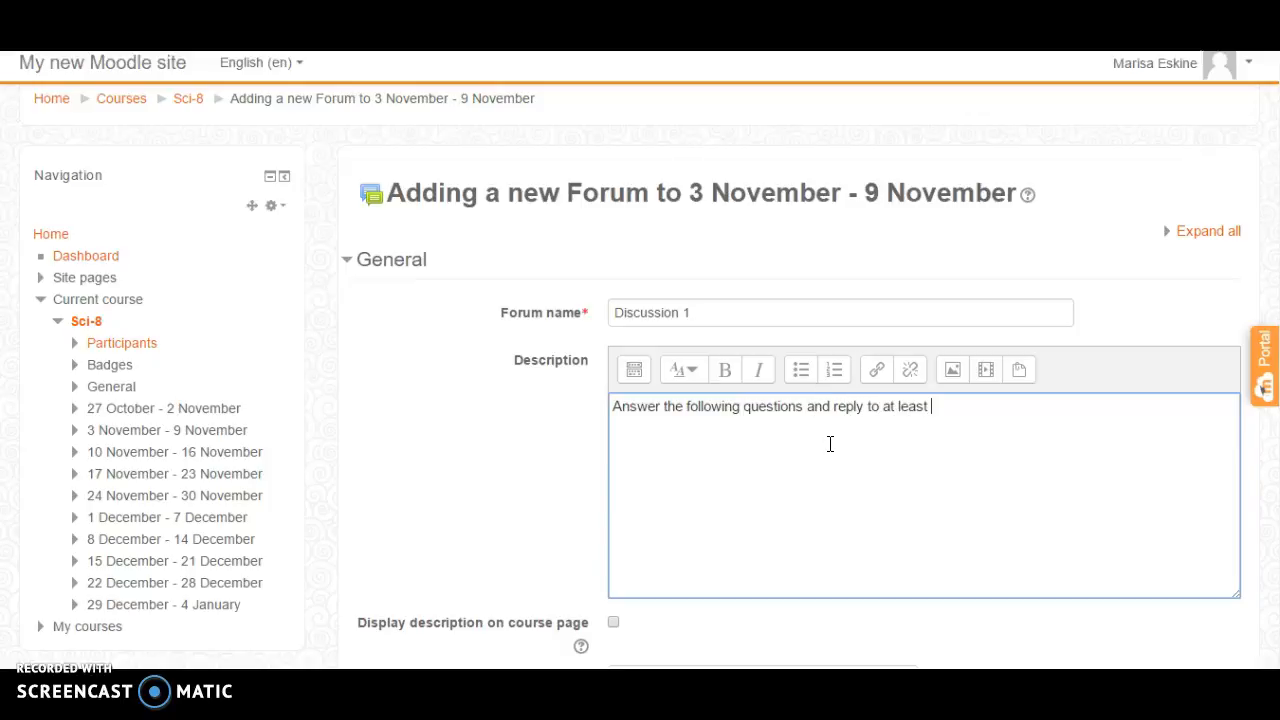
pyautogui.write(" 2 others' posts:")
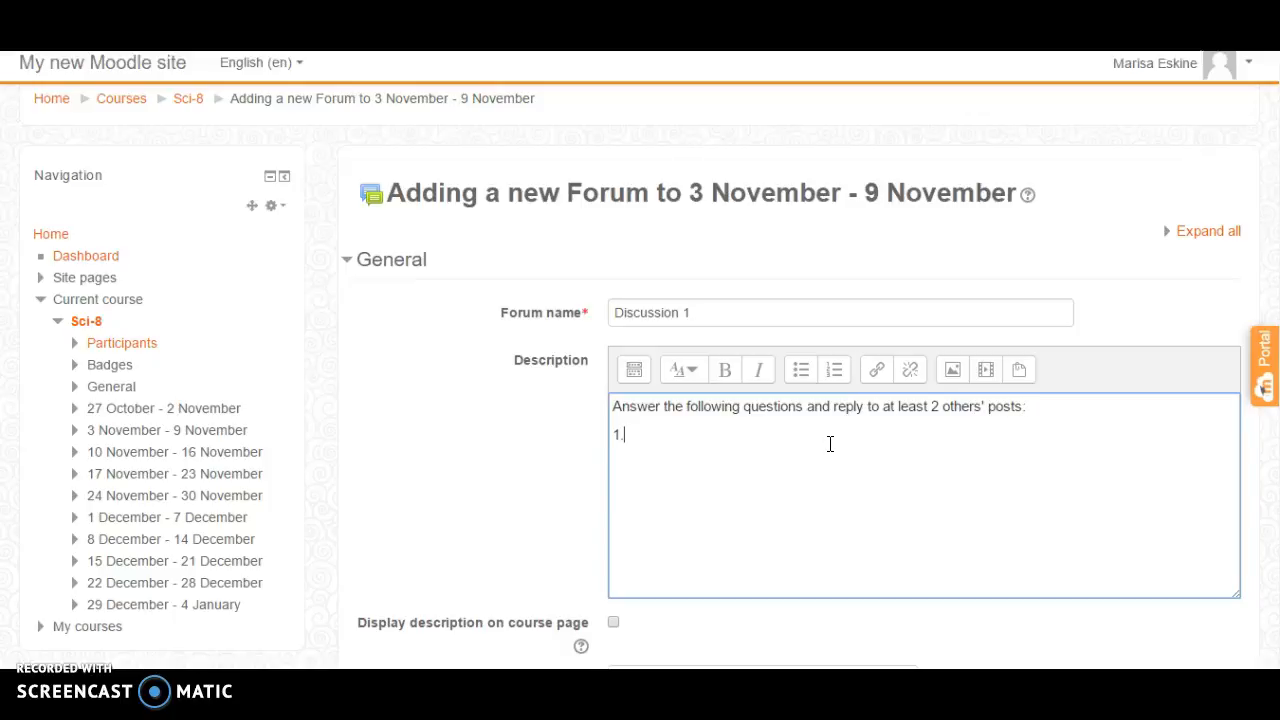
pyautogui.write(' 1. 2. 3.')
pyautogui.scroll(-3, 640, 380)
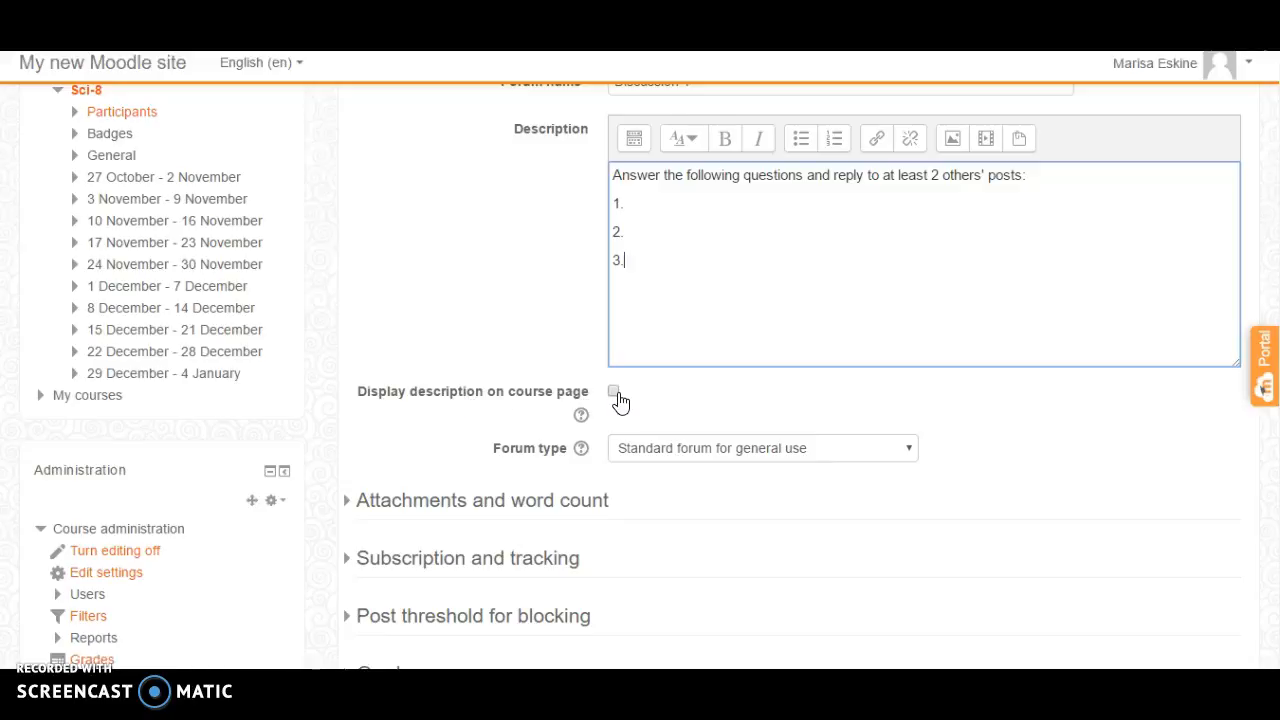
pyautogui.click(615, 392)
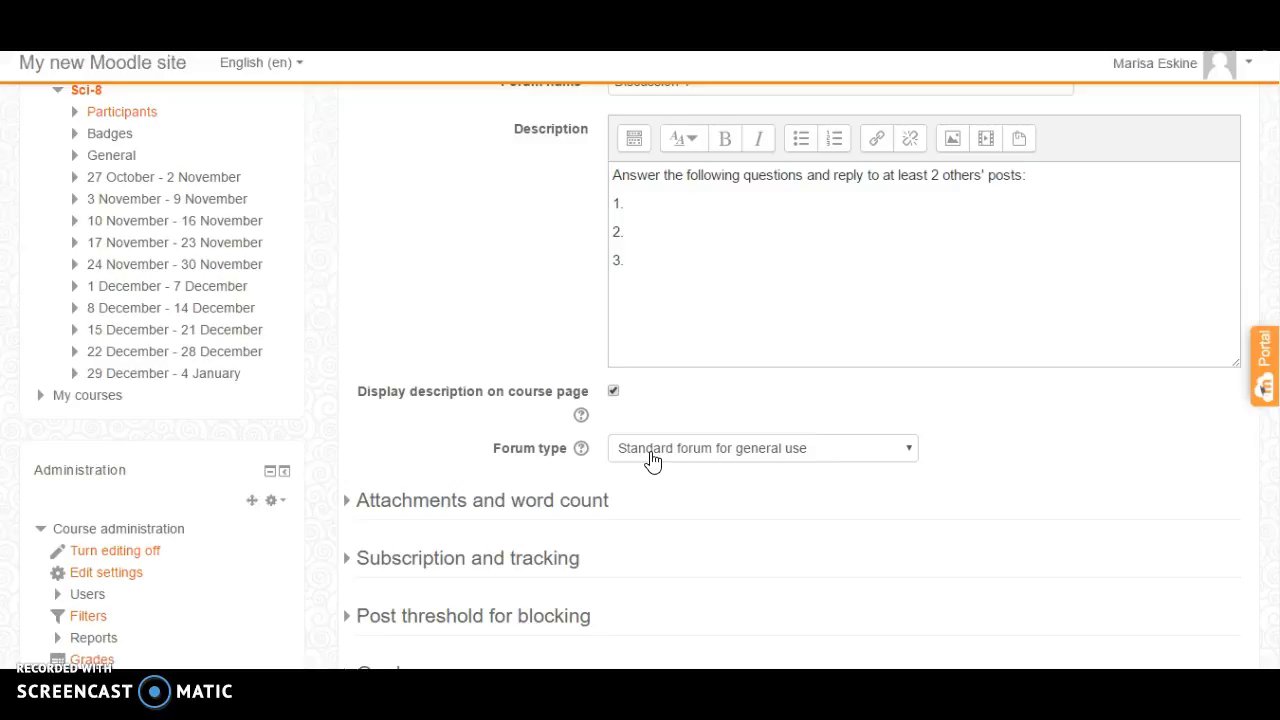
# - Read the Forum type help to compare the available kinds of forum
pyautogui.click(652, 460)
pyautogui.click(652, 460)
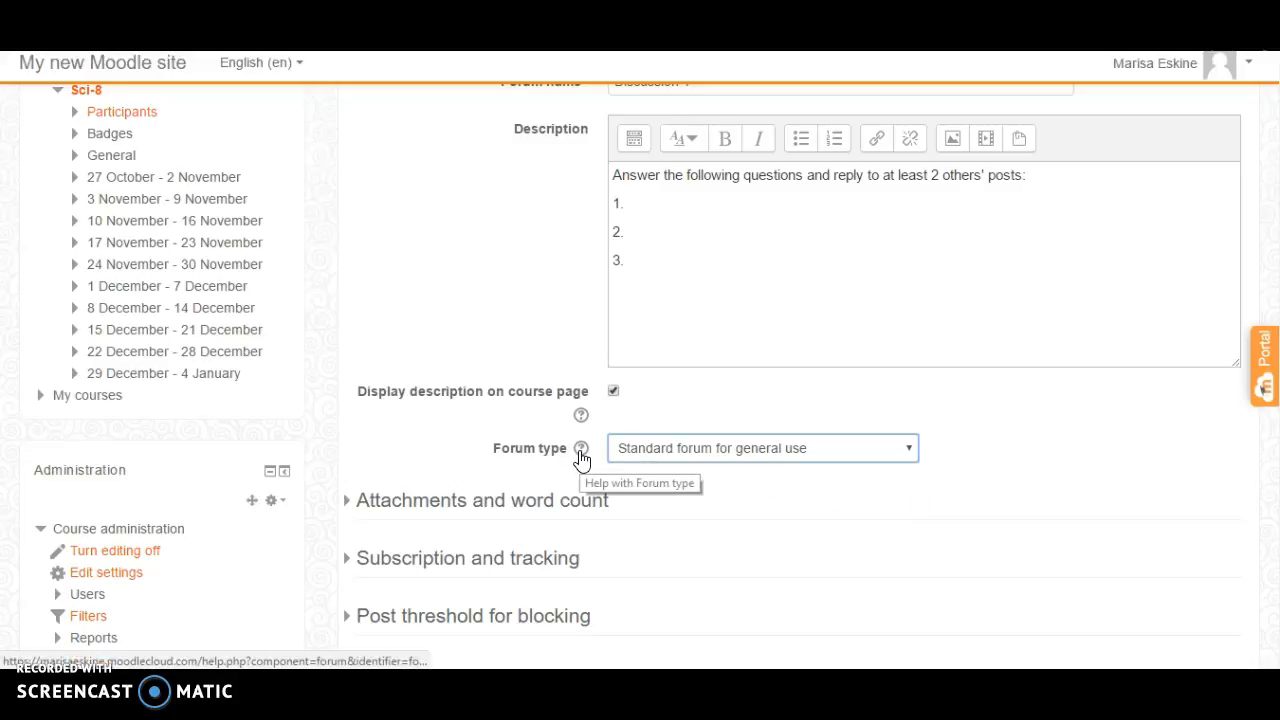
pyautogui.click(581, 448)
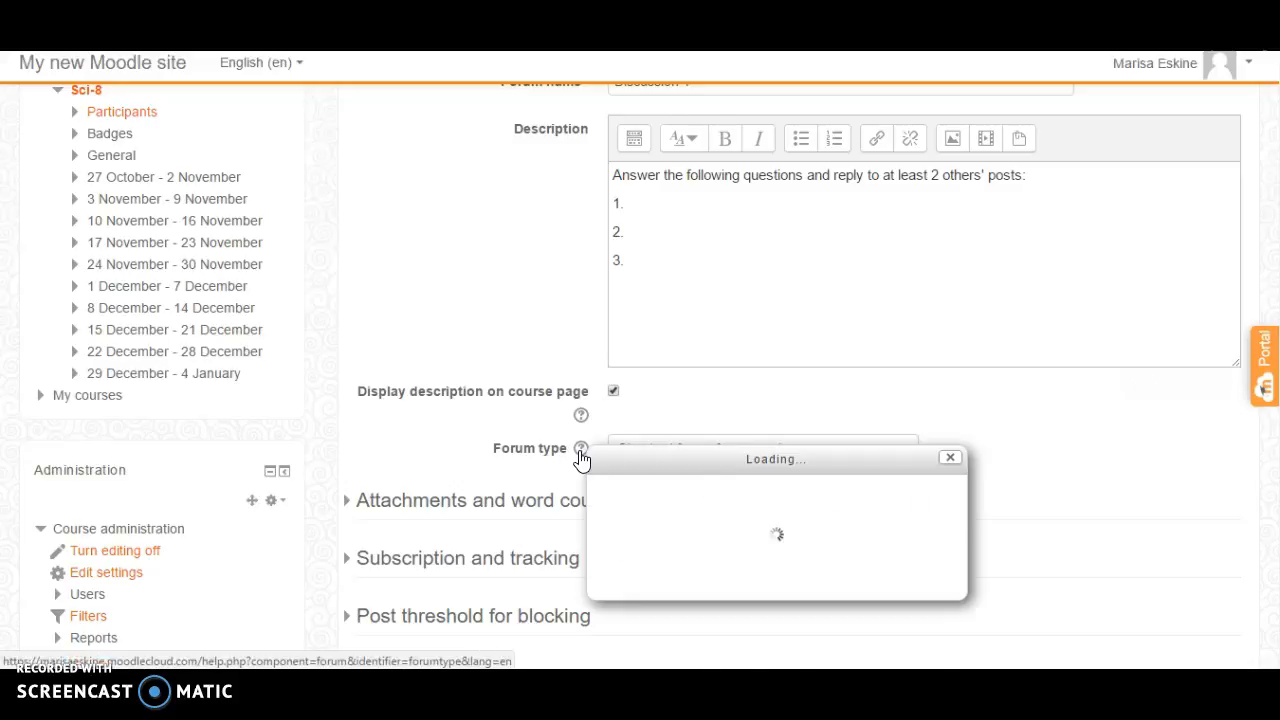
pyautogui.press('Escape')
pyautogui.scroll(-1, 1109, 480)
pyautogui.scroll(-2, 1069, 286)
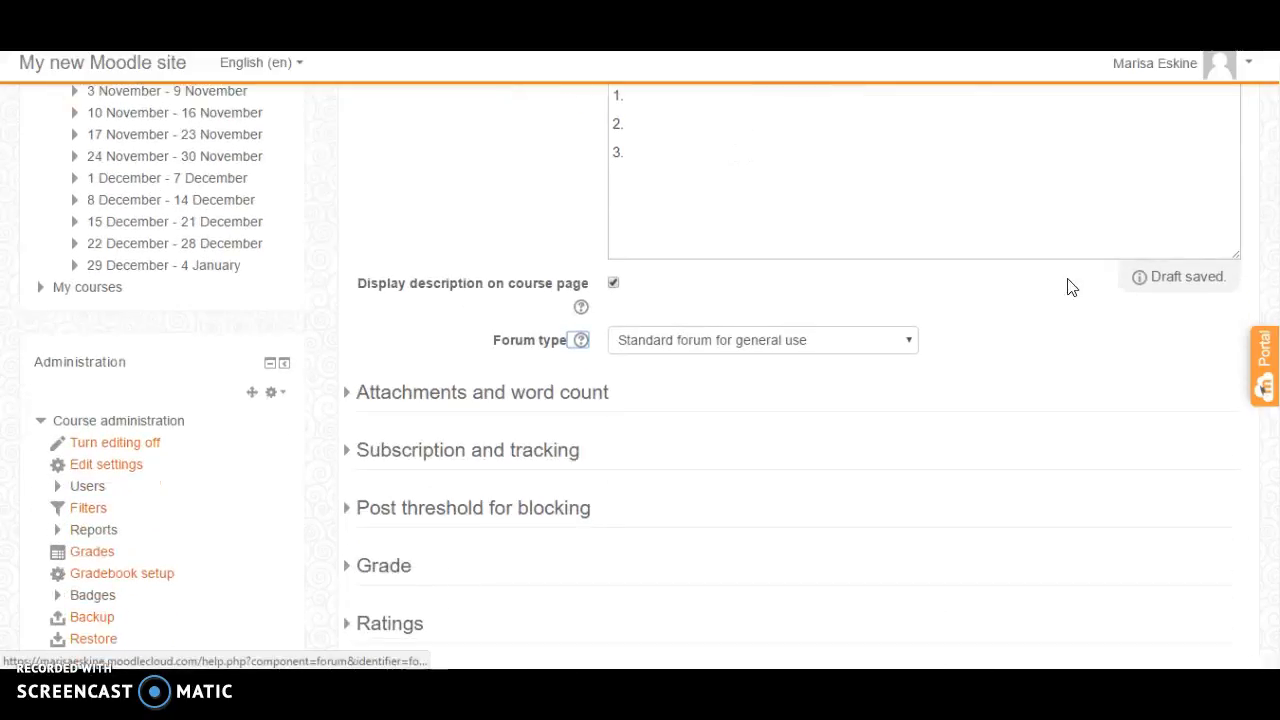
pyautogui.click(582, 346)
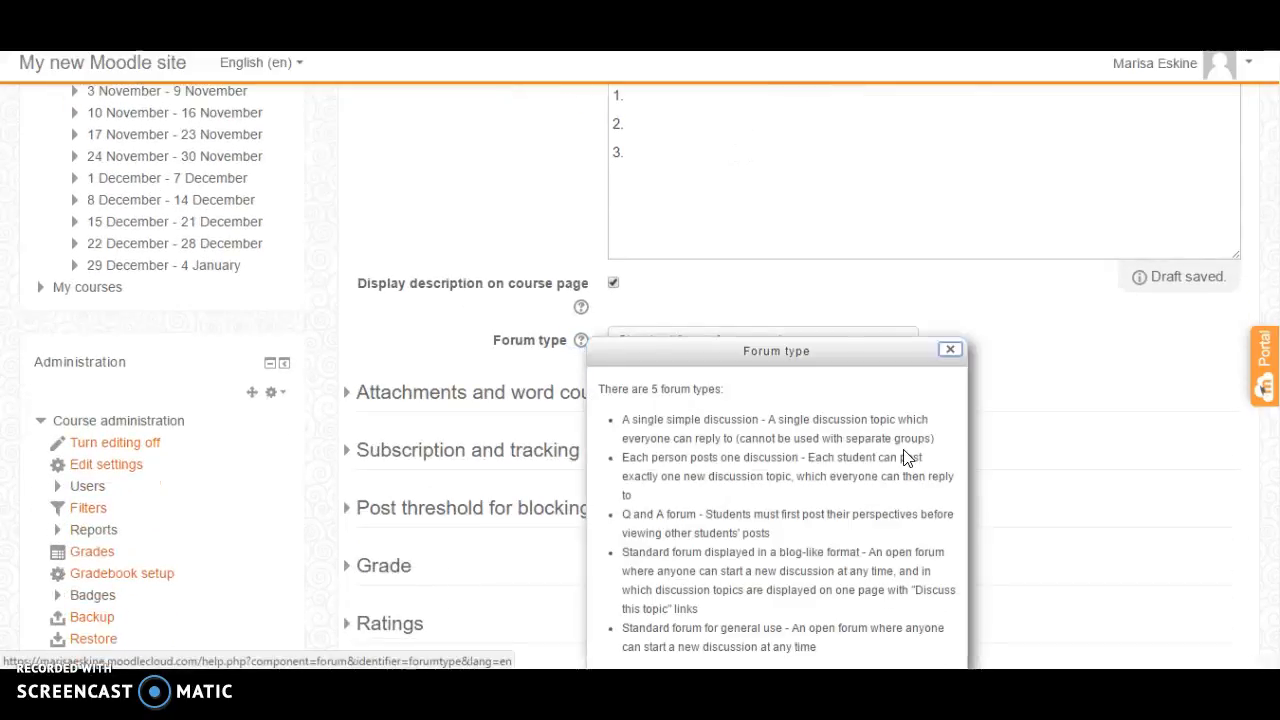
pyautogui.press('Escape')
pyautogui.scroll(-2, 871, 363)
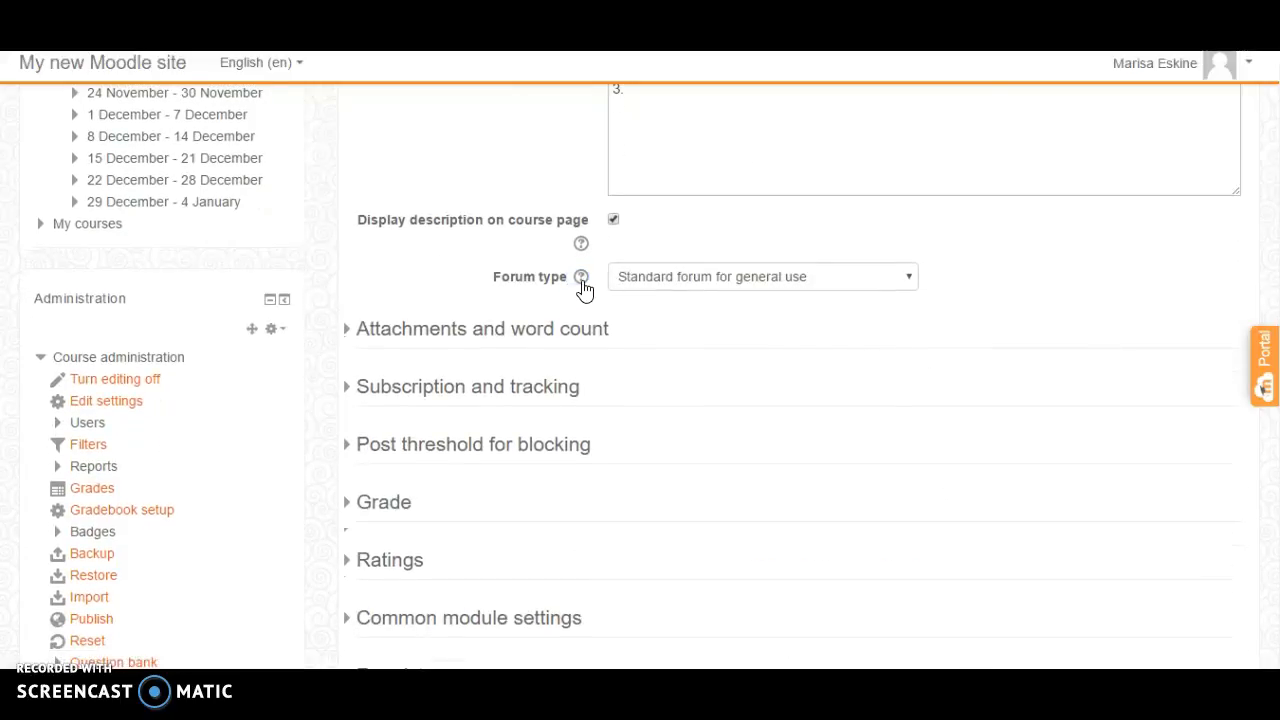
pyautogui.click(582, 280)
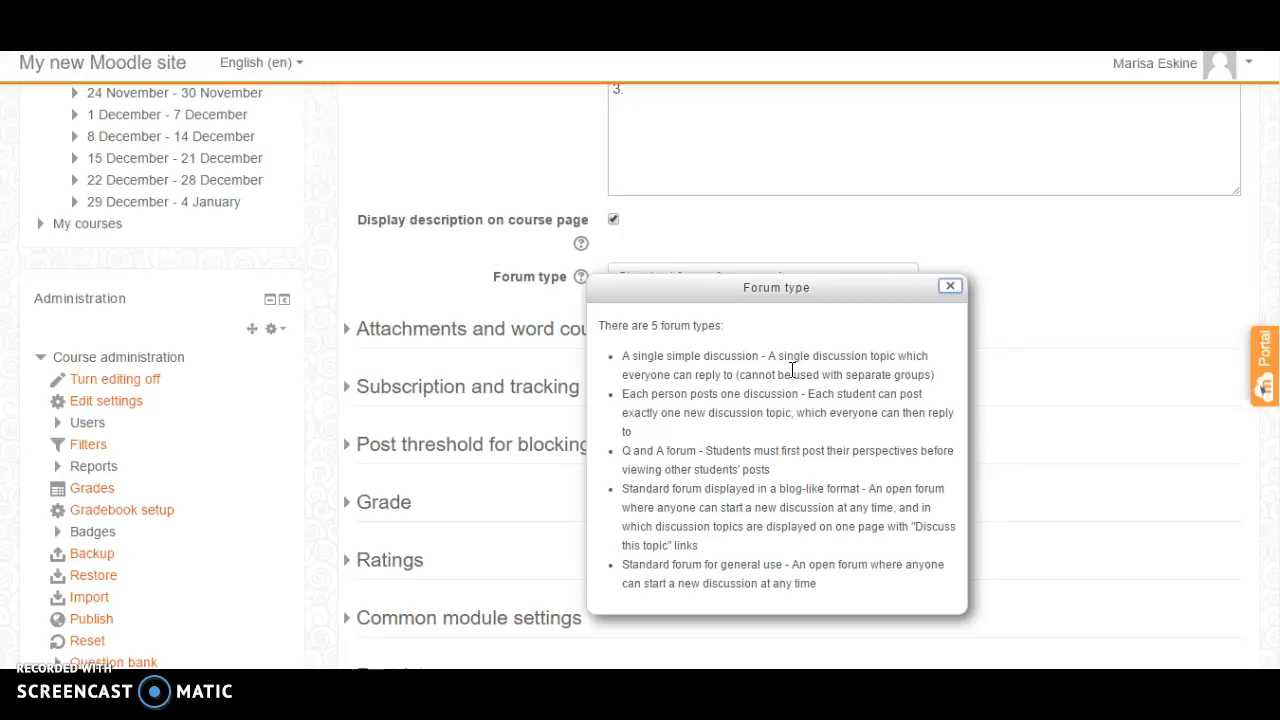
pyautogui.click(950, 286)
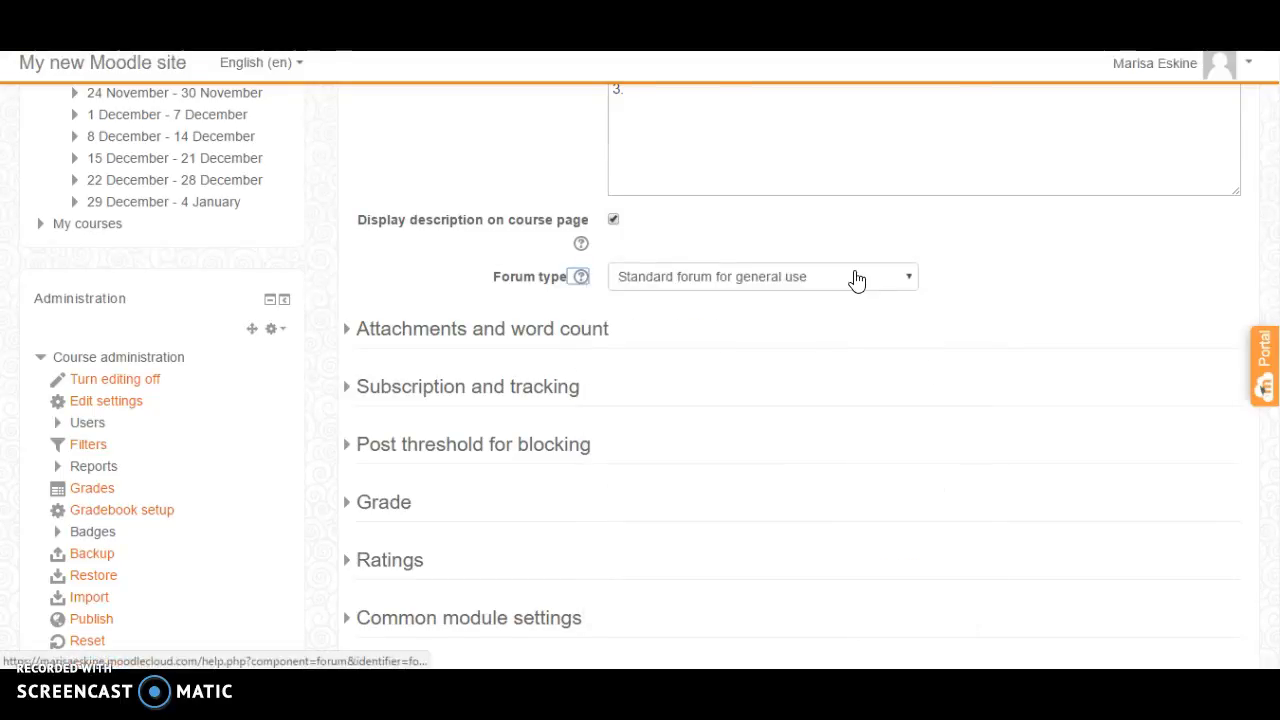
# - Set the forum type to "A single simple discussion" and the maximum attachment size to "Uploads are not allowed"
pyautogui.click(856, 280)
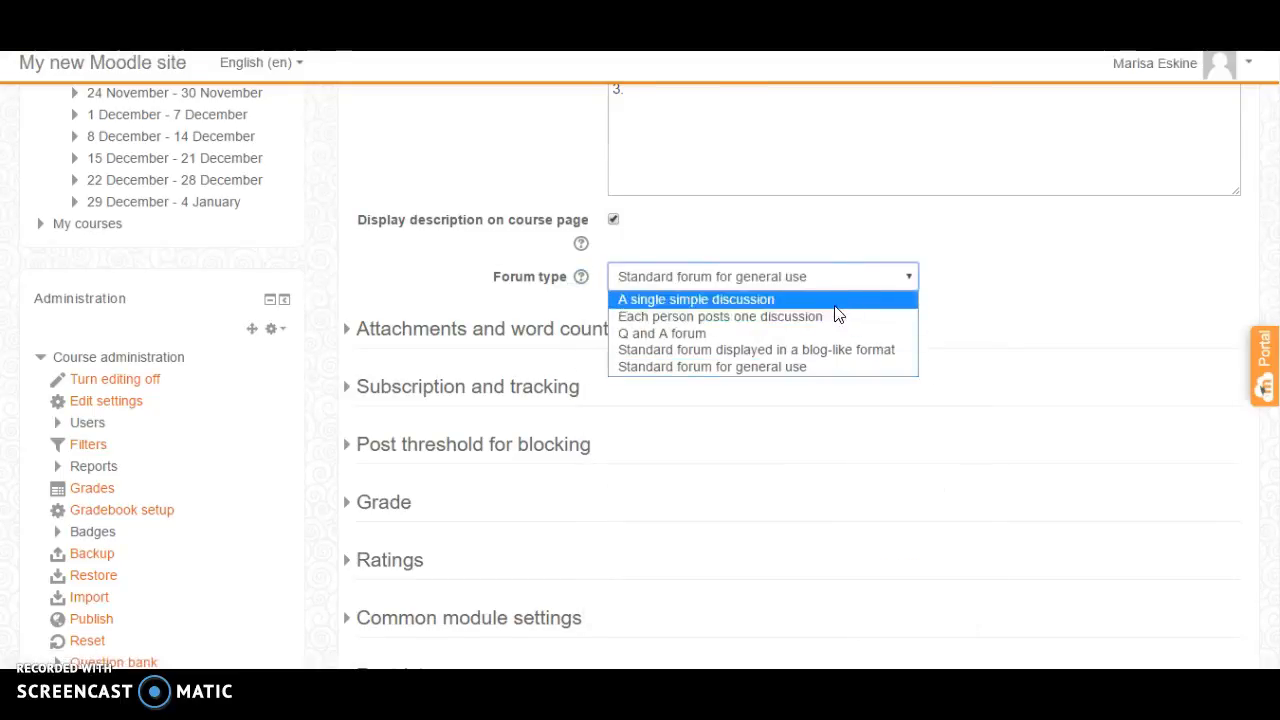
pyautogui.click(836, 302)
pyautogui.click(566, 336)
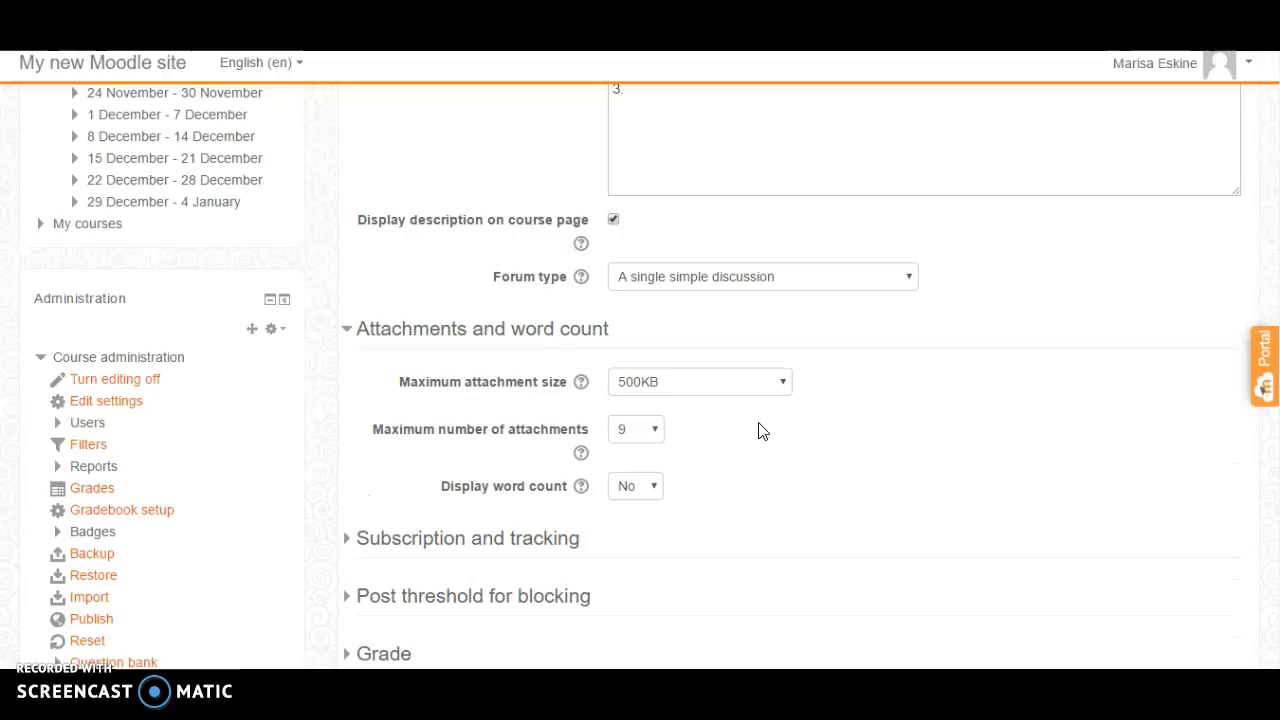
pyautogui.scroll(-2, 760, 430)
pyautogui.scroll(-1, 942, 341)
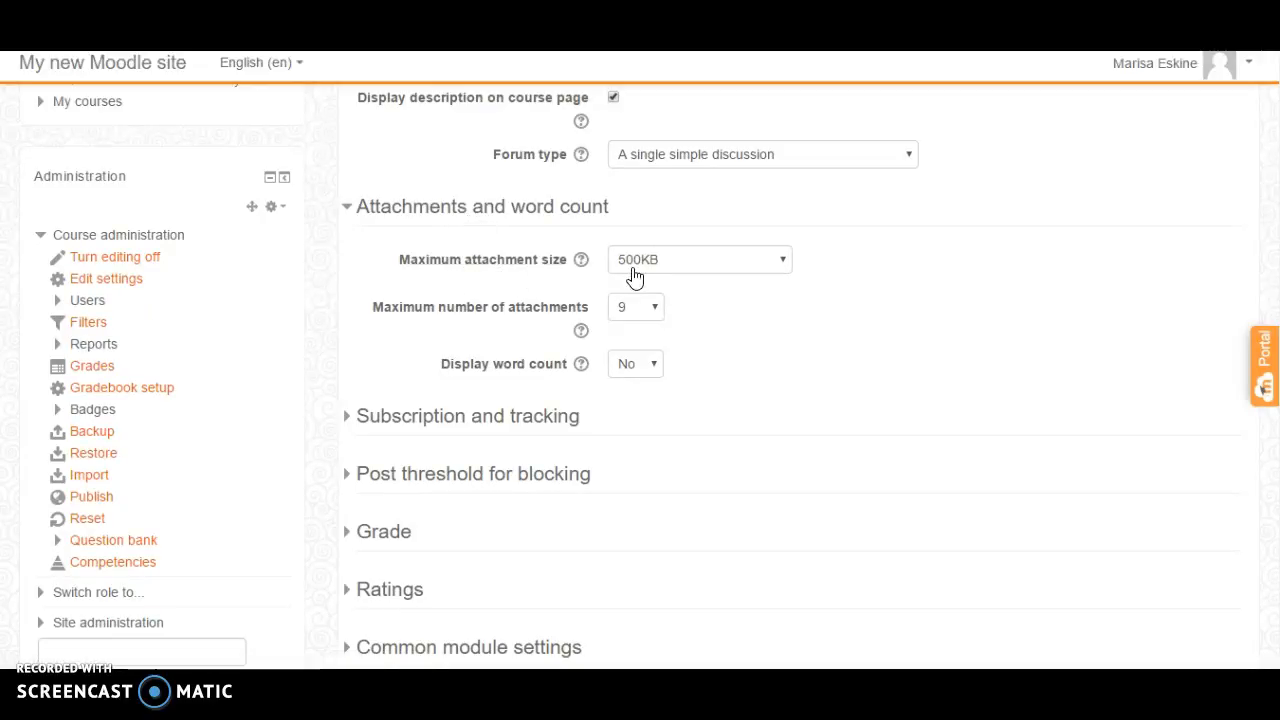
pyautogui.click(714, 273)
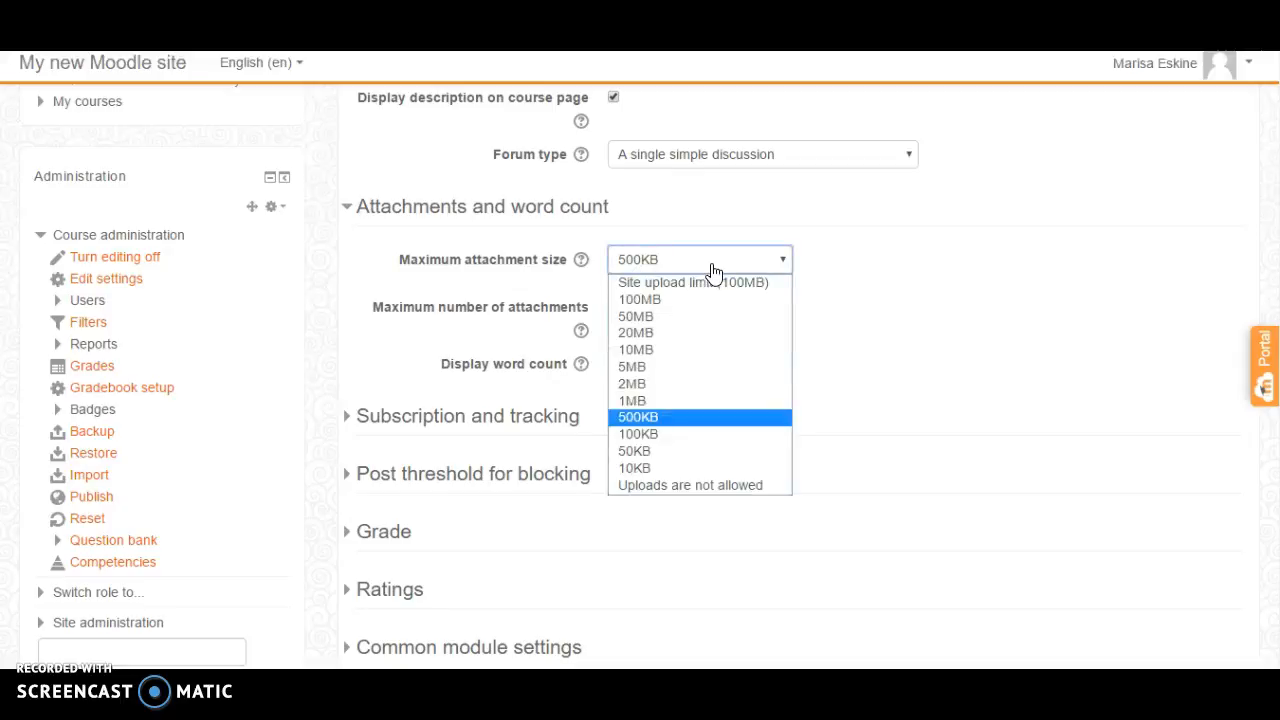
pyautogui.click(698, 485)
# - Consult the help on subscription modes and set the forum's subscription mode to "Auto subscription"
pyautogui.scroll(-1, 697, 489)
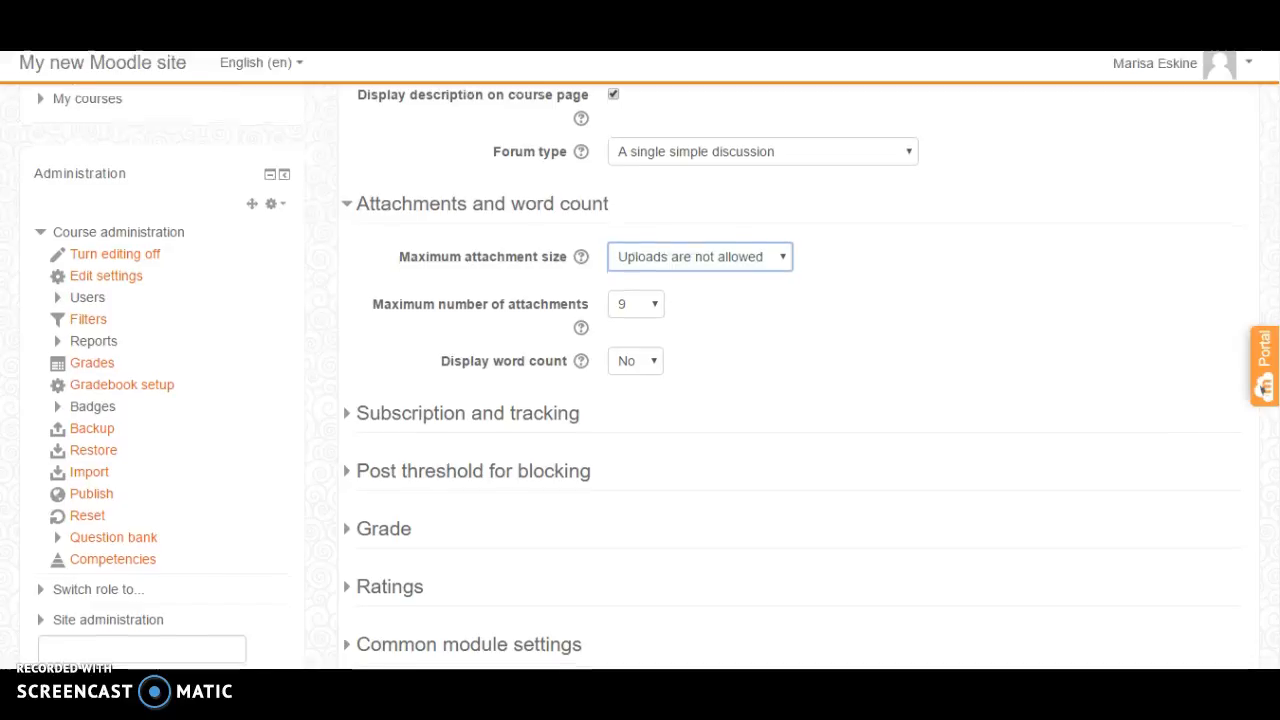
pyautogui.scroll(-1, 739, 282)
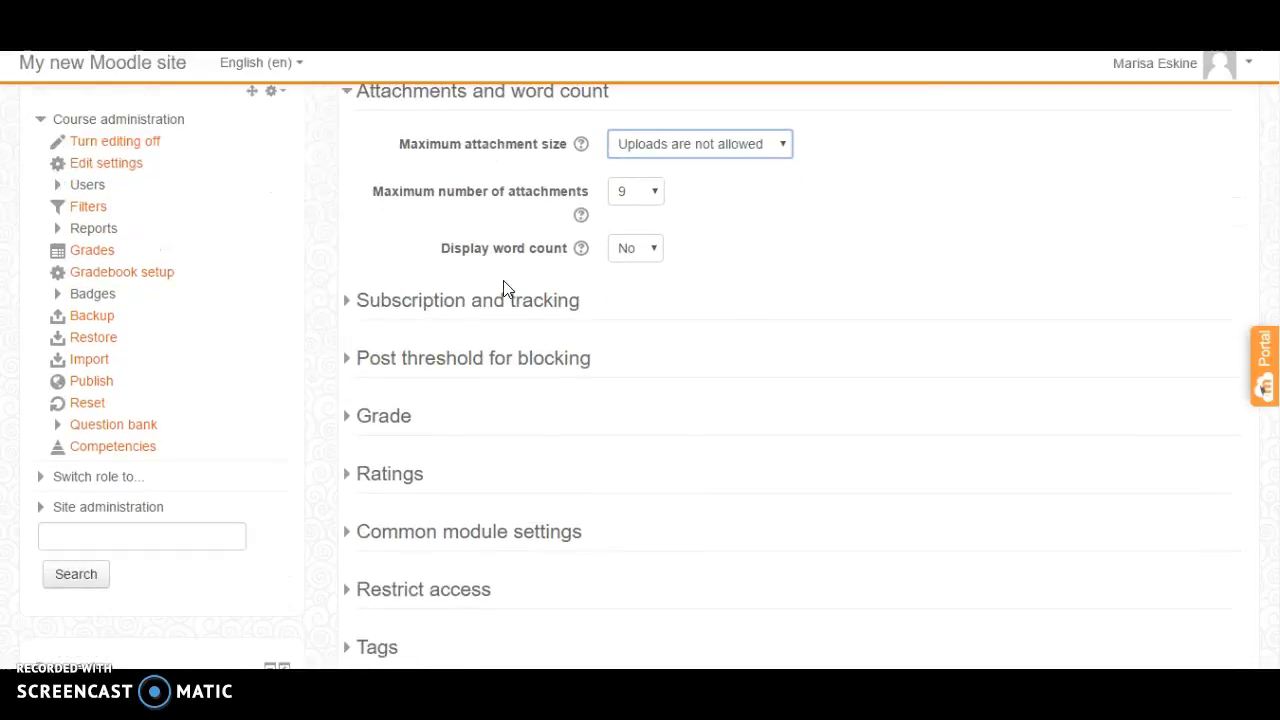
pyautogui.click(465, 317)
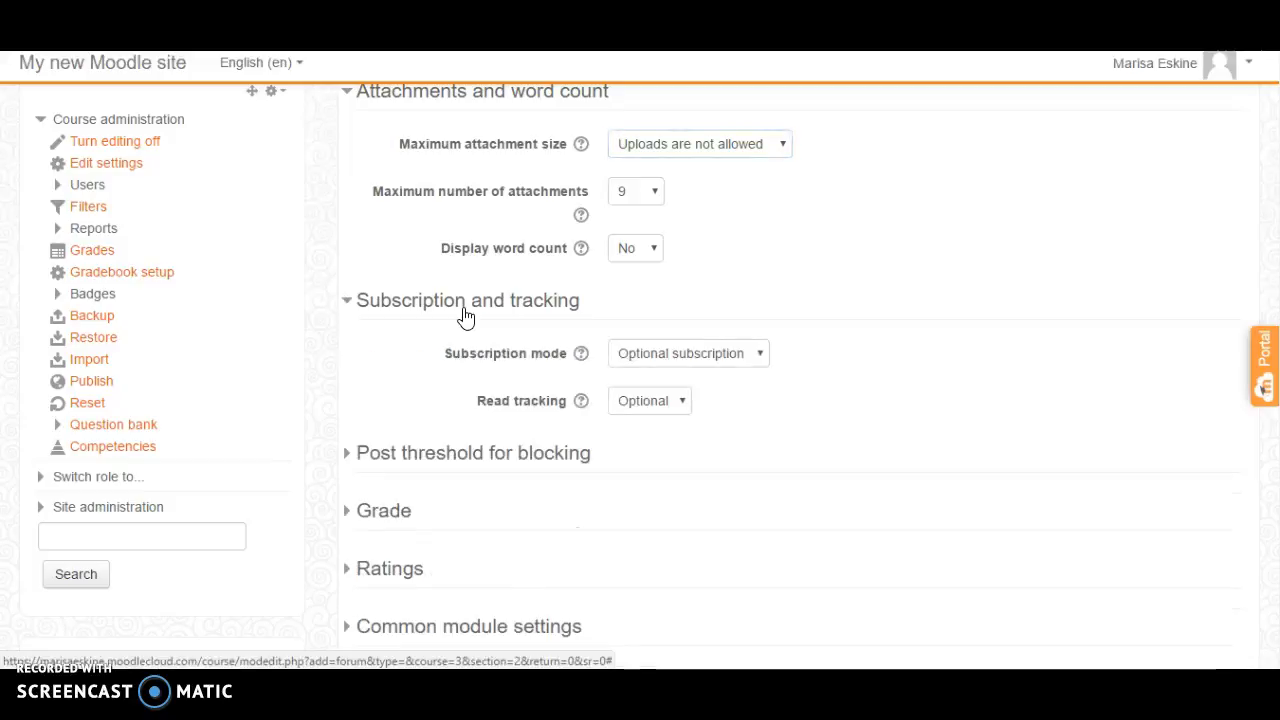
pyautogui.click(581, 355)
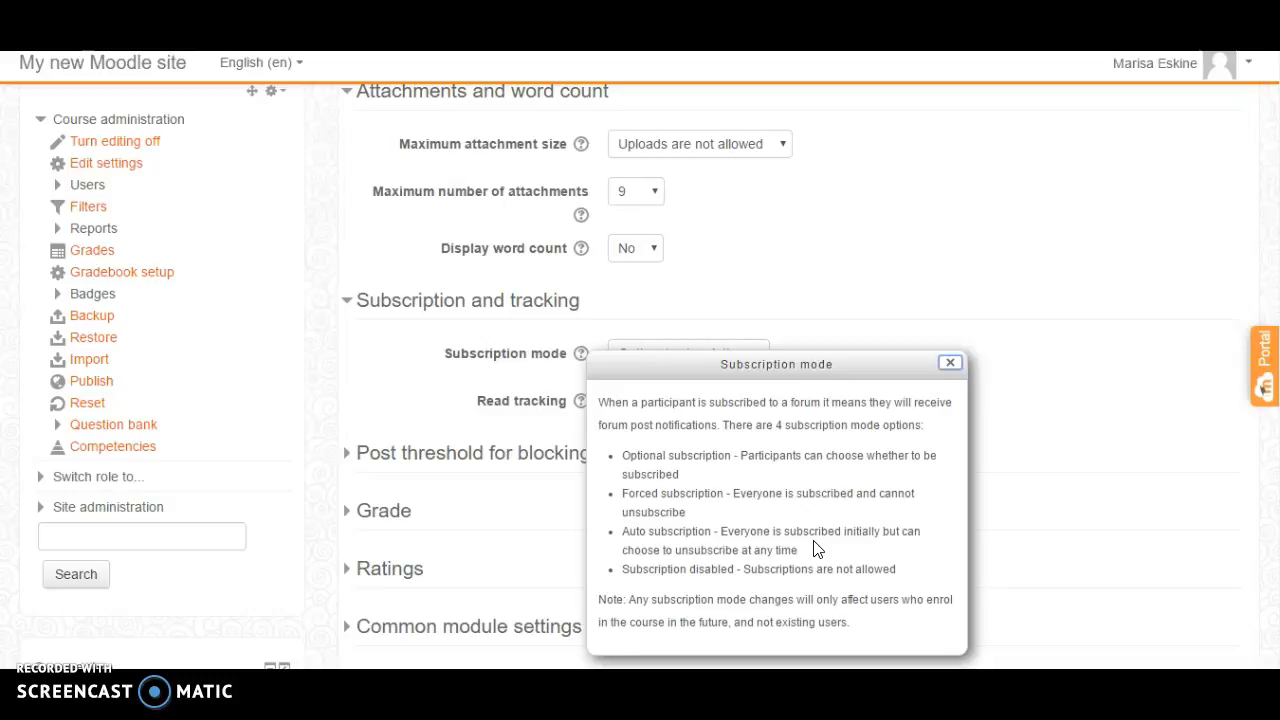
pyautogui.click(952, 364)
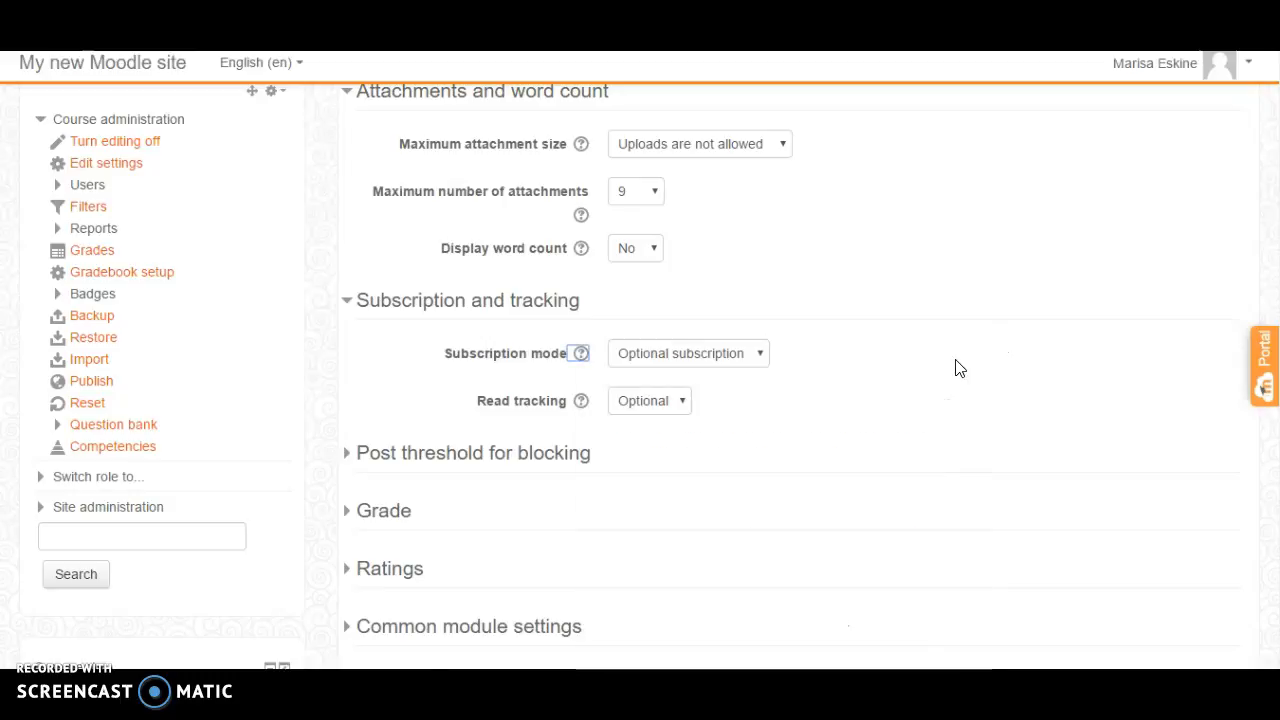
pyautogui.click(742, 360)
pyautogui.click(729, 410)
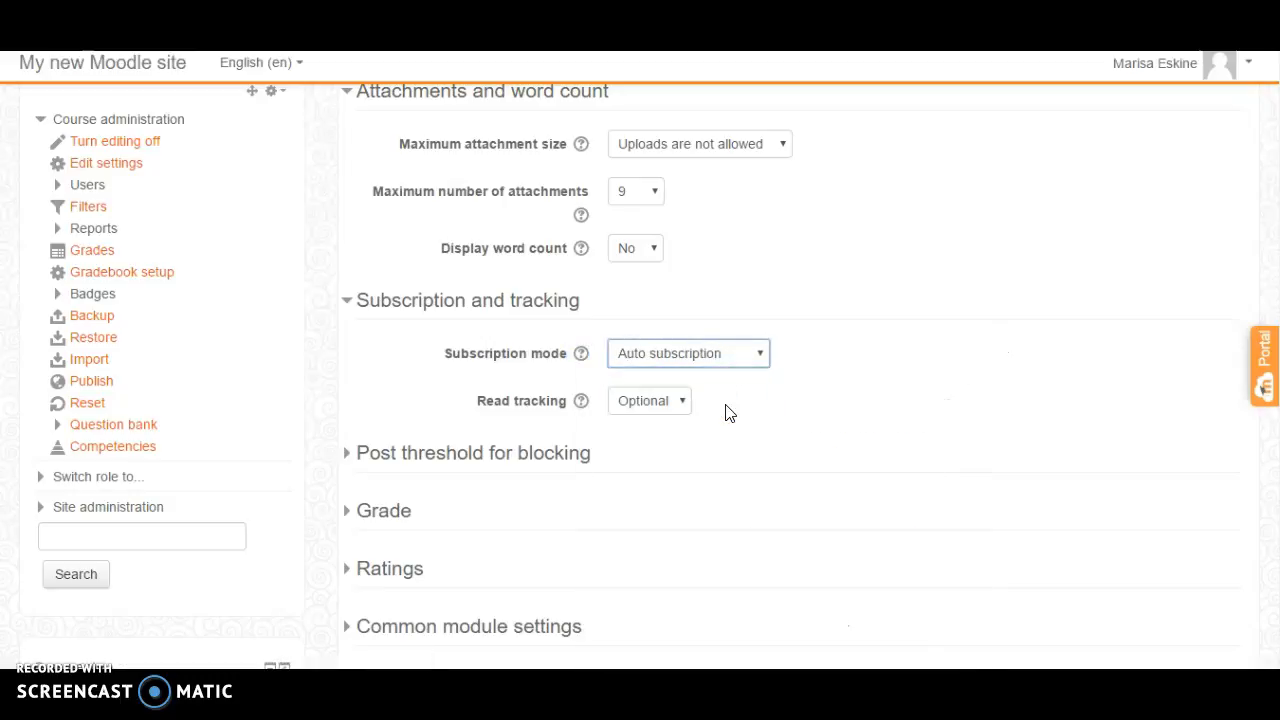
# - Save Discussion 1, return to the course page and check the forum in the 3 November - 9 November section
pyautogui.scroll(-5, 640, 360)
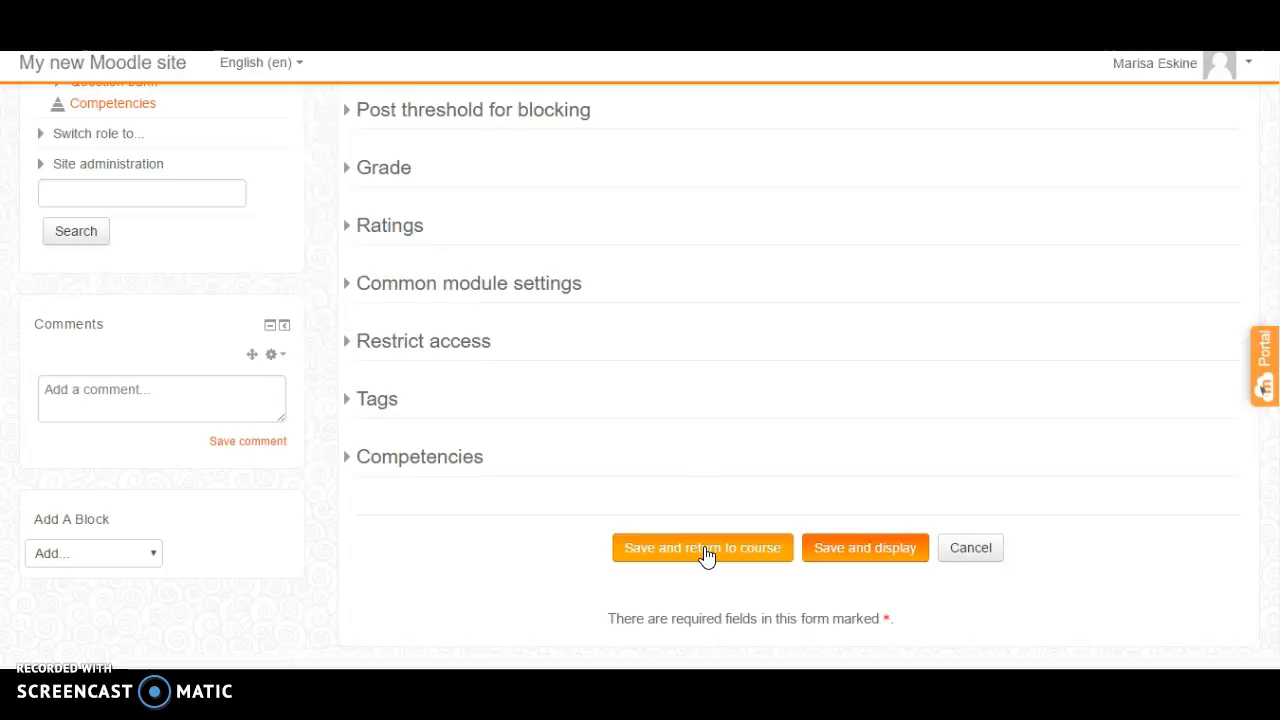
pyautogui.click(707, 555)
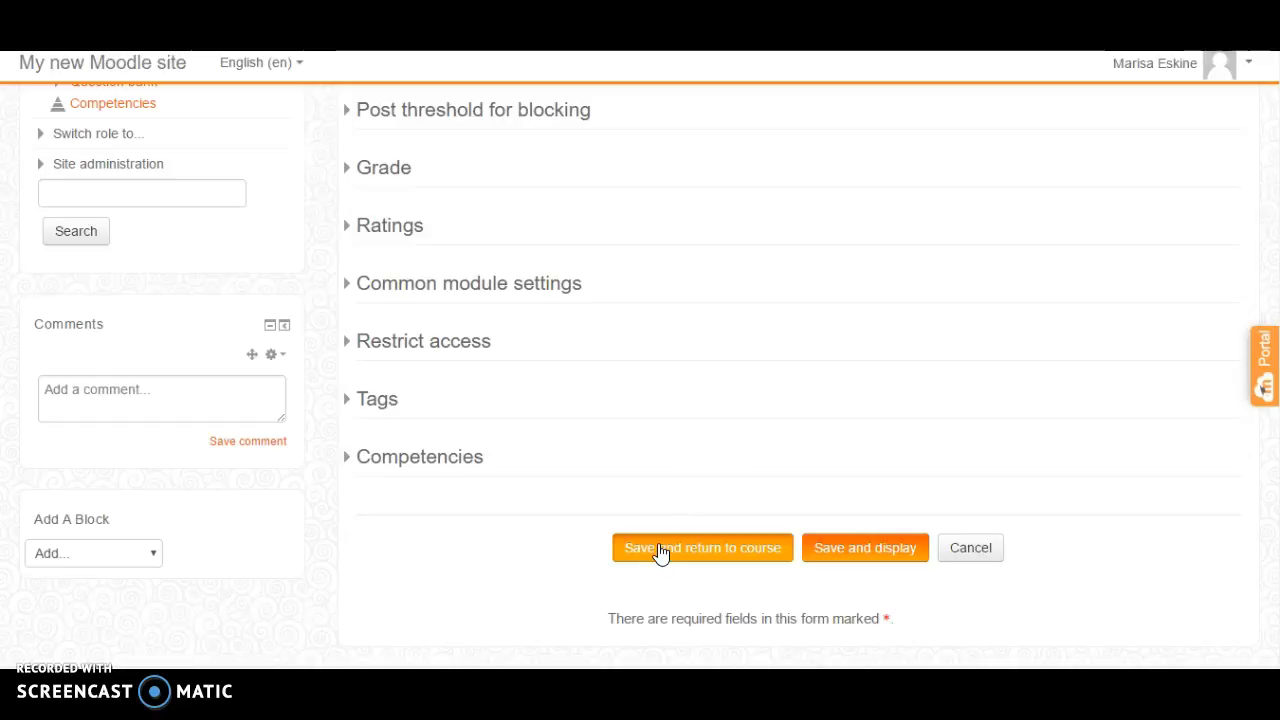
pyautogui.click(660, 553)
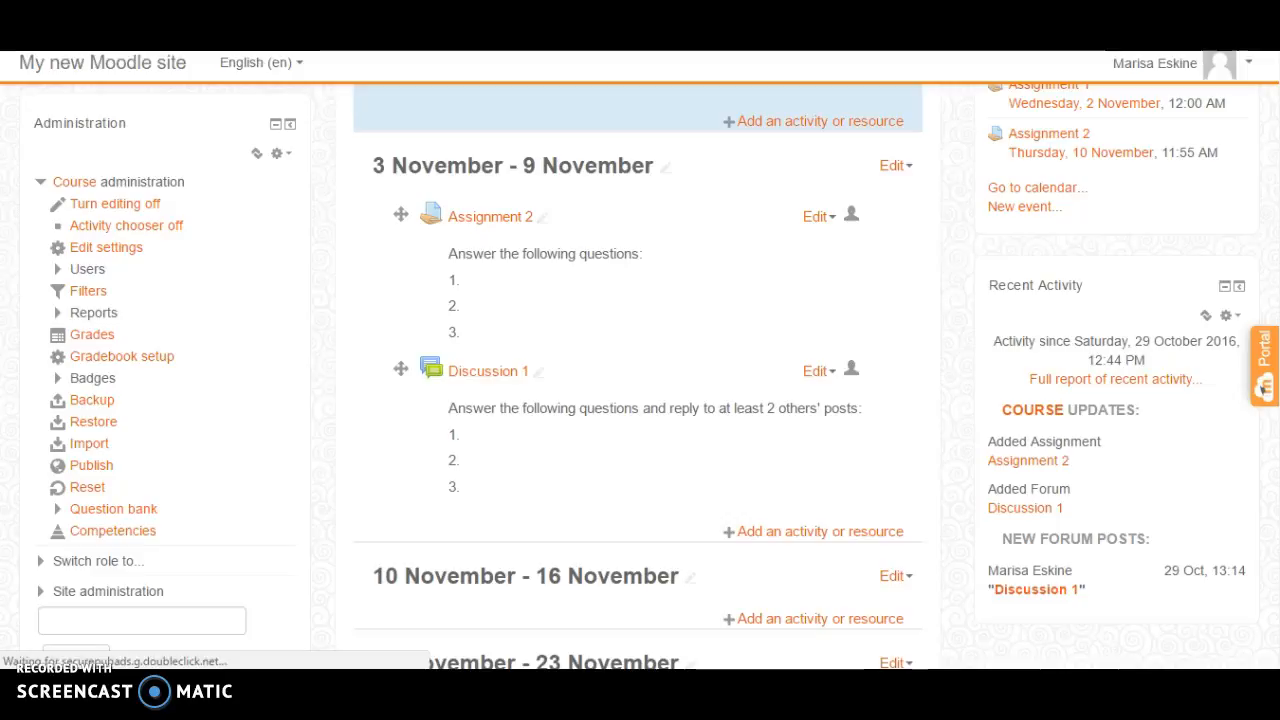
pyautogui.scroll(3, 637, 376)
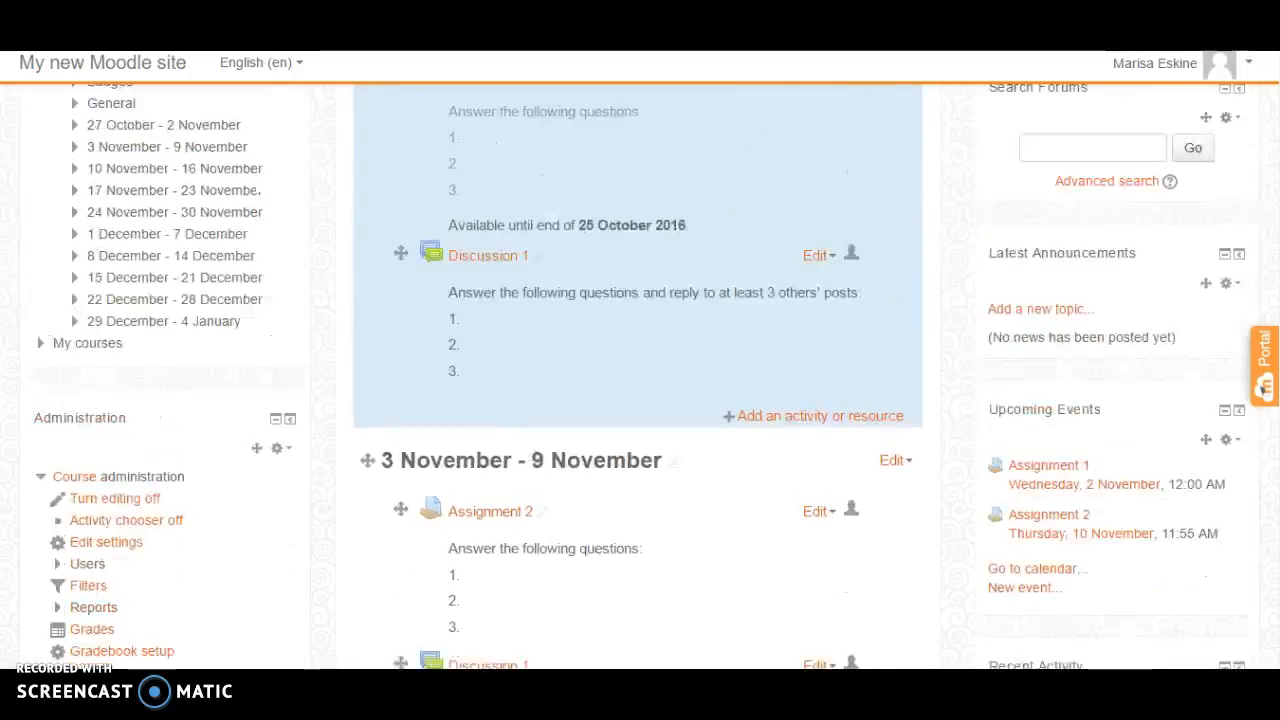
pyautogui.scroll(2, 637, 376)
pyautogui.scroll(-3, 637, 376)
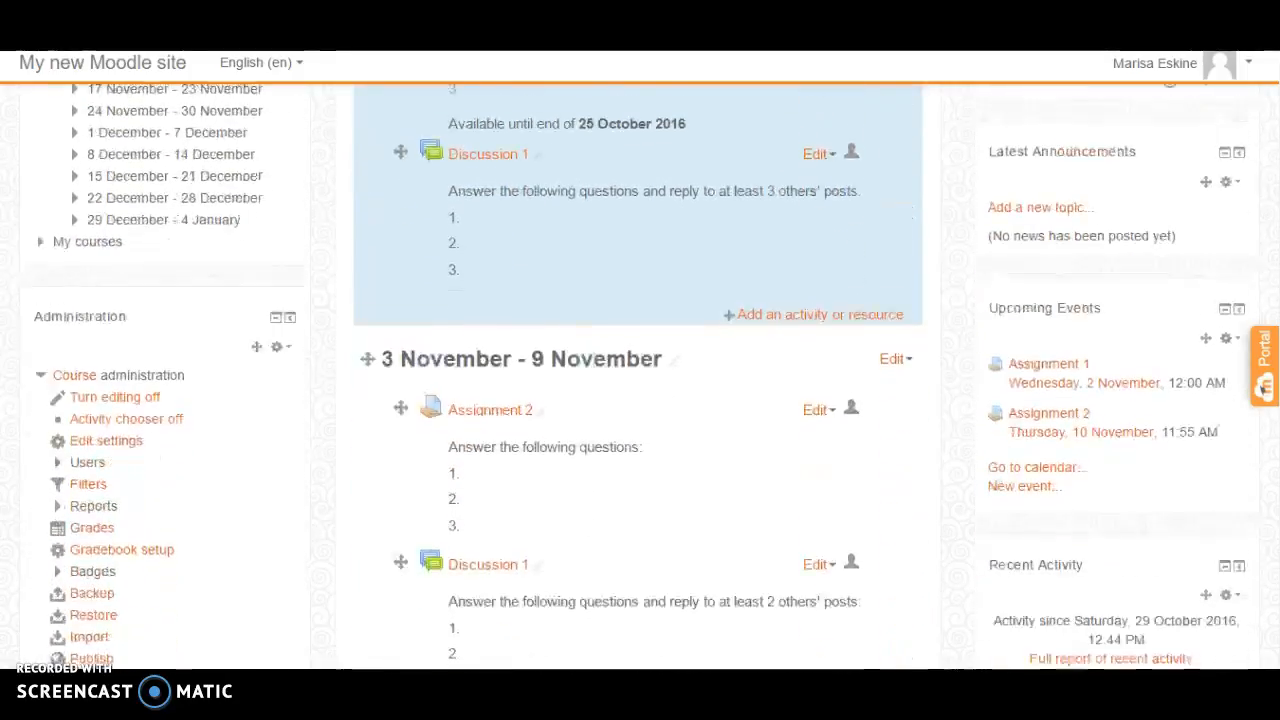
pyautogui.scroll(-1, 637, 376)
pyautogui.scroll(-1, 637, 376)
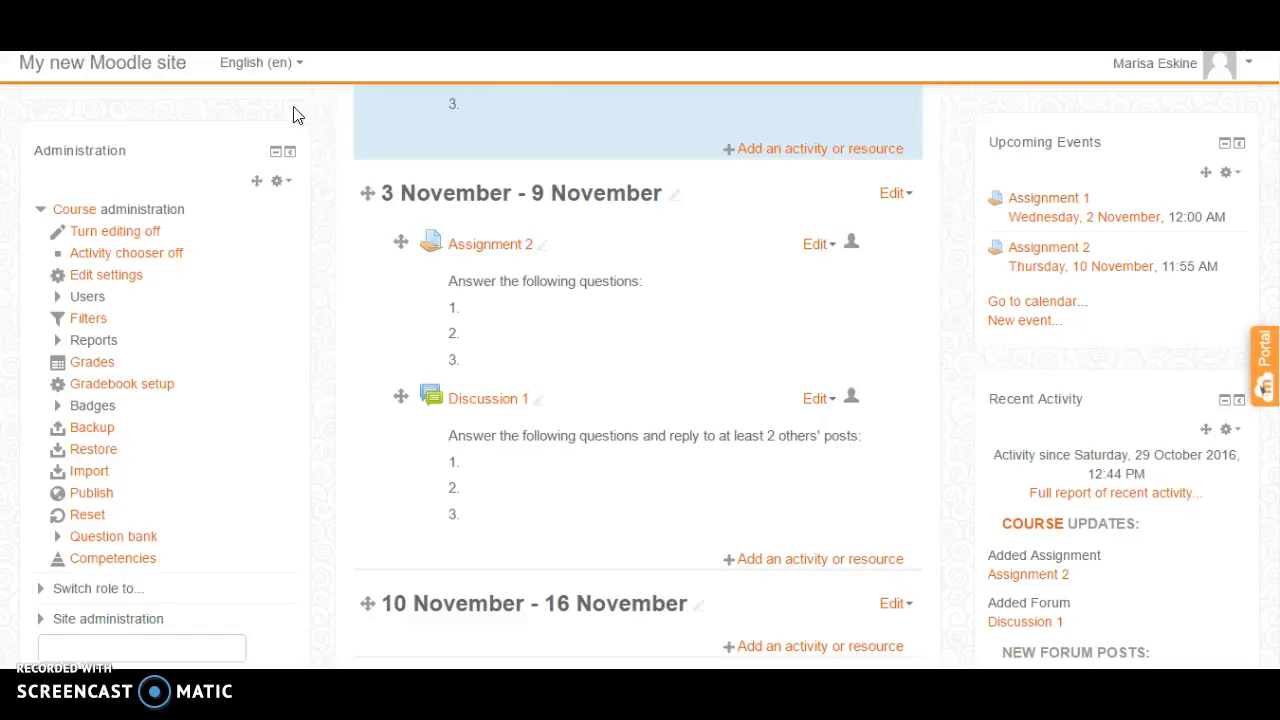
# - Open Assignment 1 from the course's grader report, examine its grading summary and view all its submissions
pyautogui.click(92, 363)
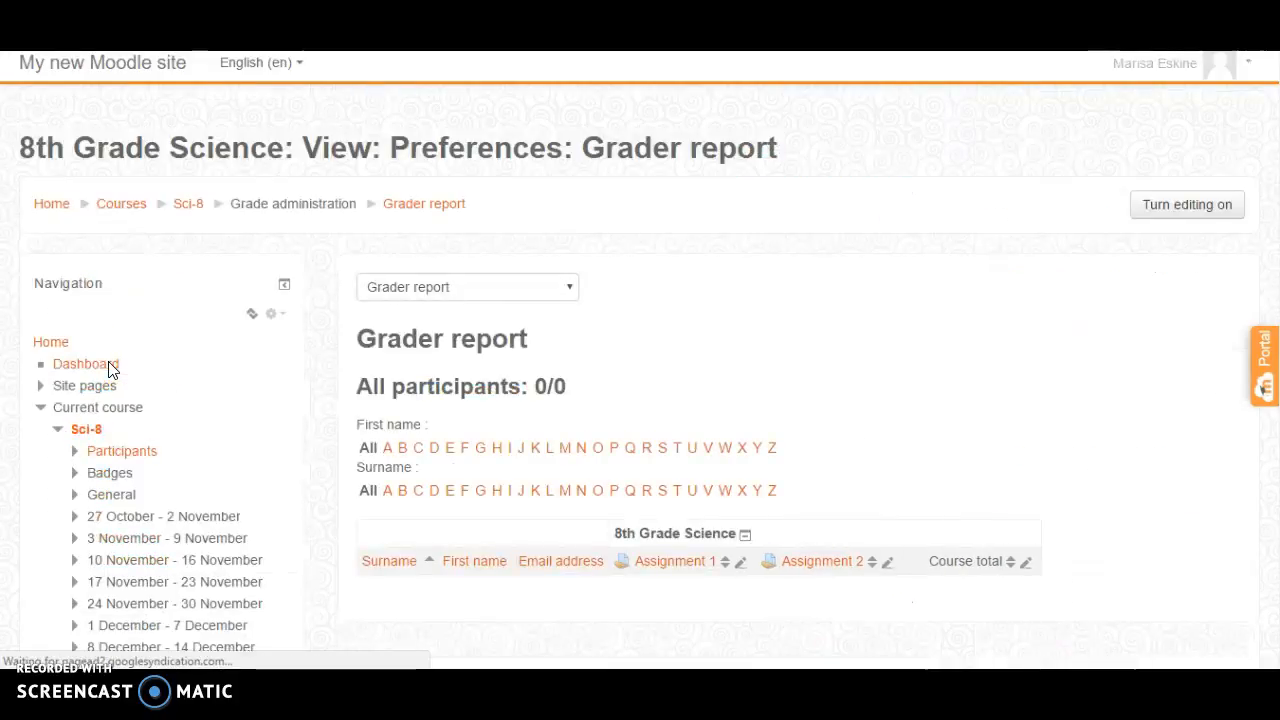
pyautogui.scroll(-2, 612, 575)
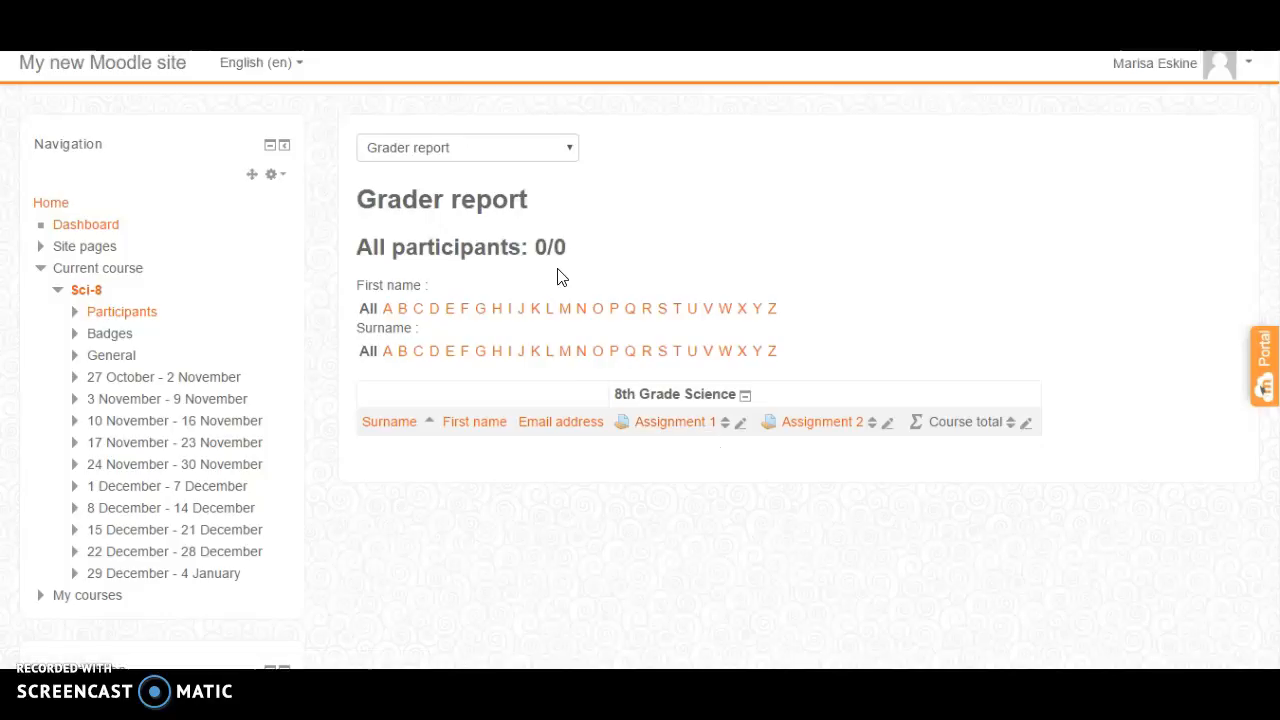
pyautogui.click(675, 431)
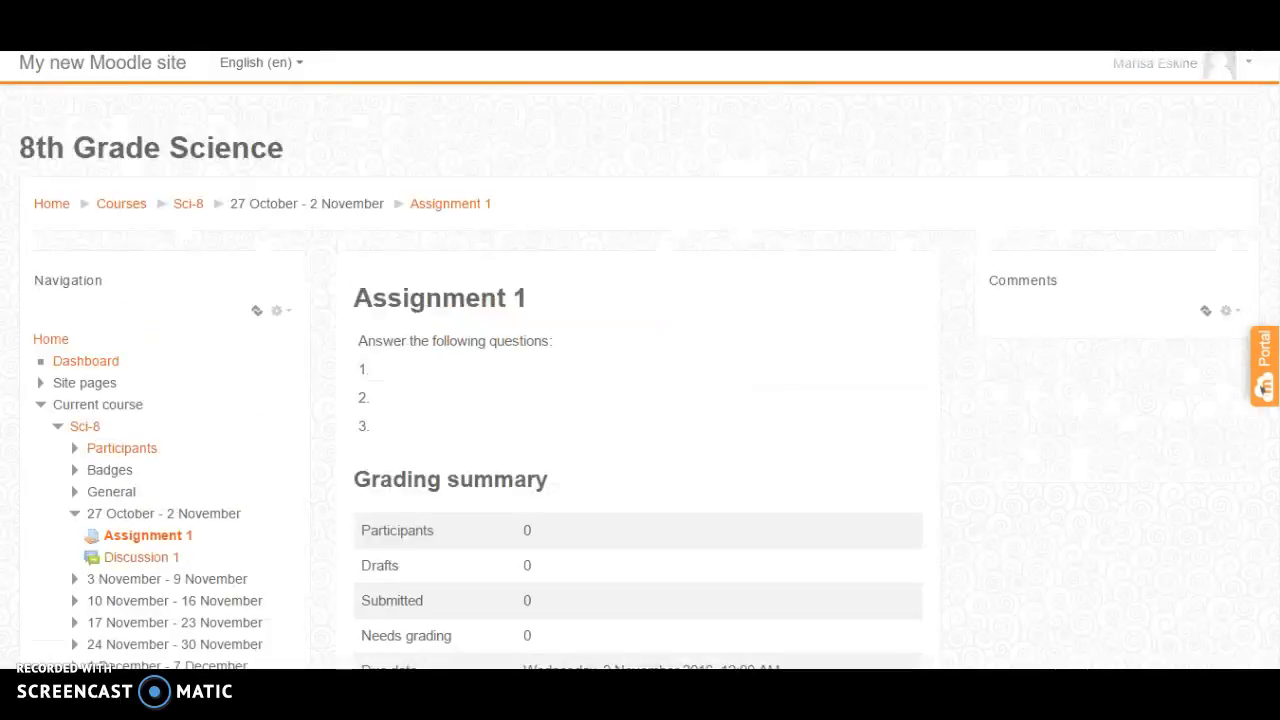
pyautogui.scroll(-3, 640, 400)
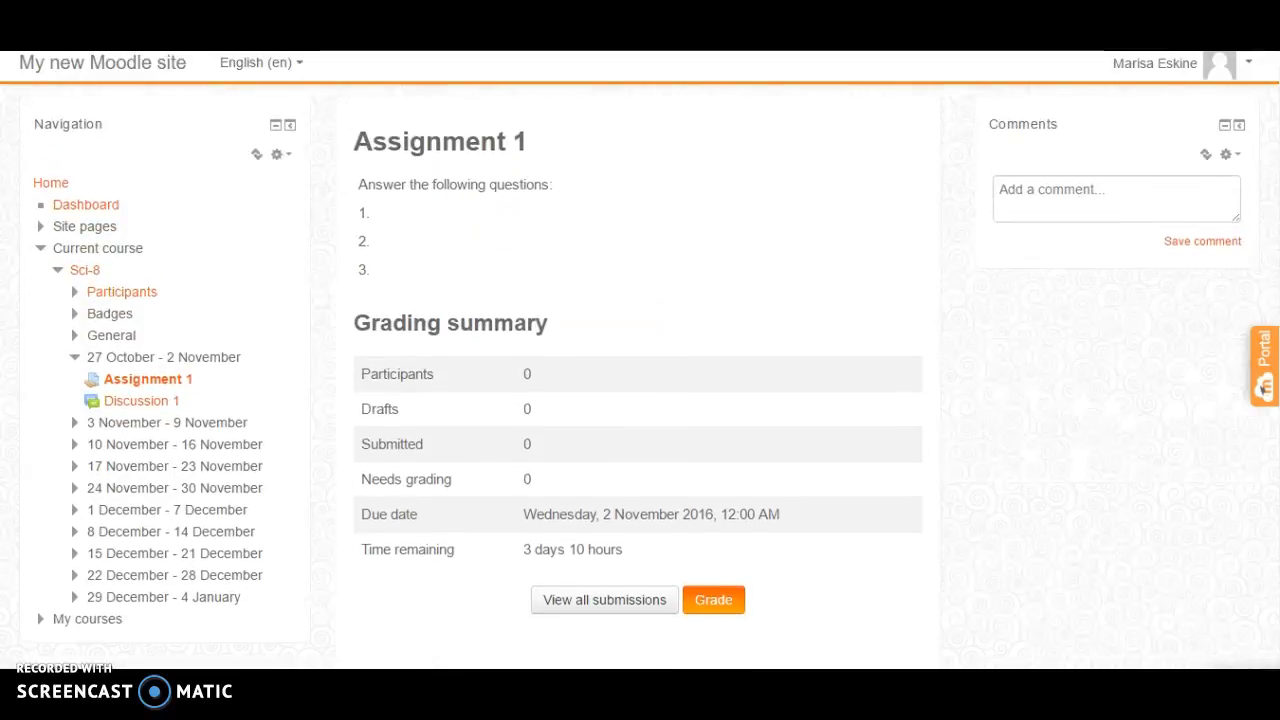
pyautogui.click(713, 600)
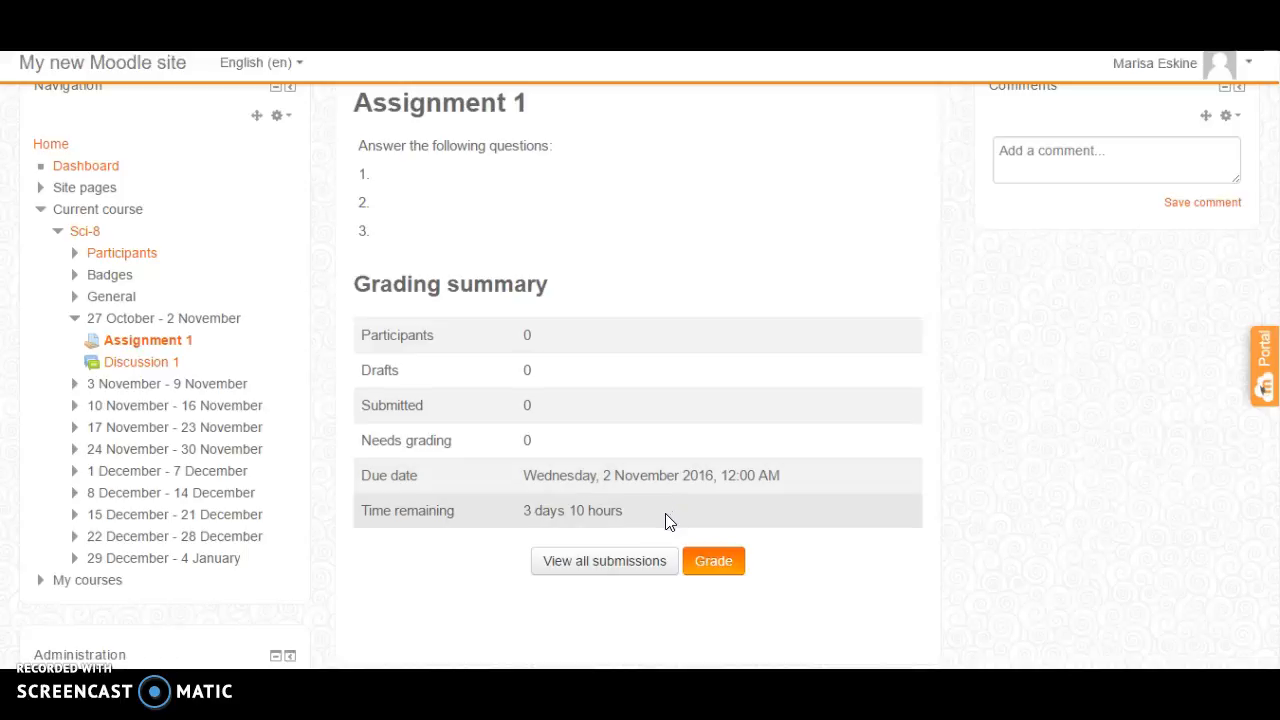
pyautogui.click(648, 566)
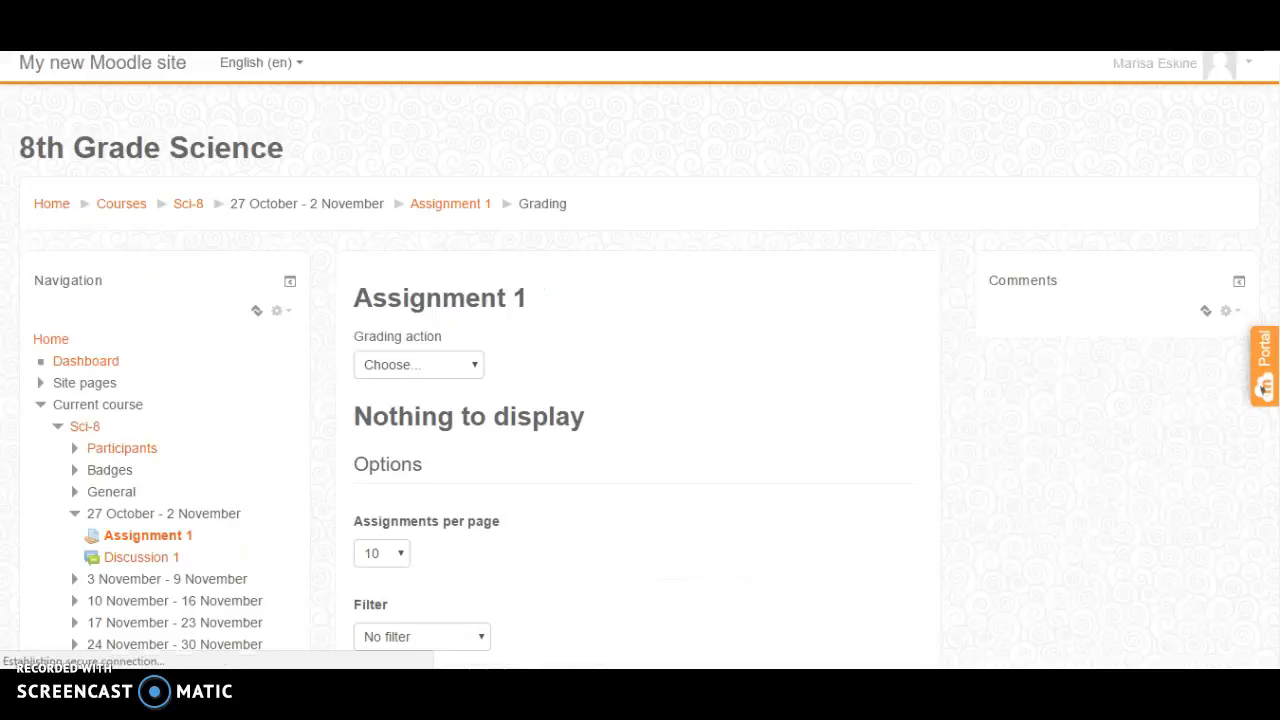
# - Examine Assignment 1's submissions list and its grading options, and return to the Sci-8 course page
pyautogui.scroll(-3, 640, 380)
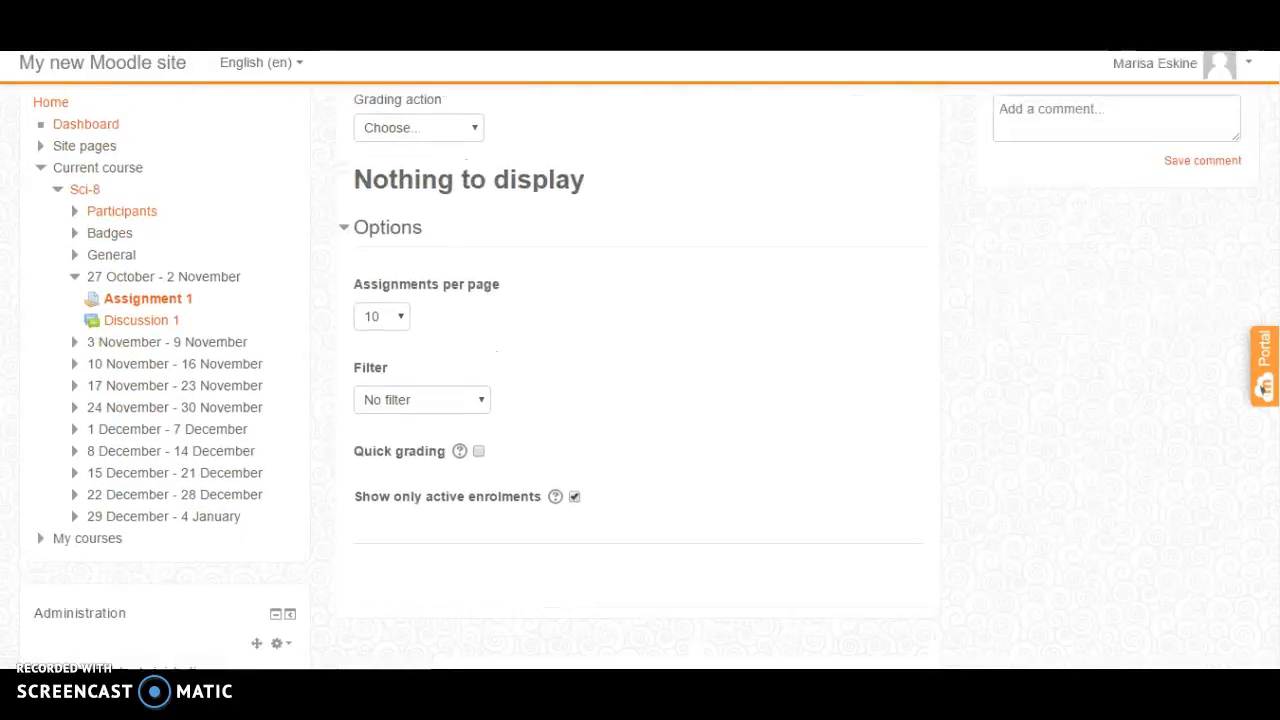
pyautogui.scroll(1, 640, 380)
pyautogui.scroll(1, 640, 380)
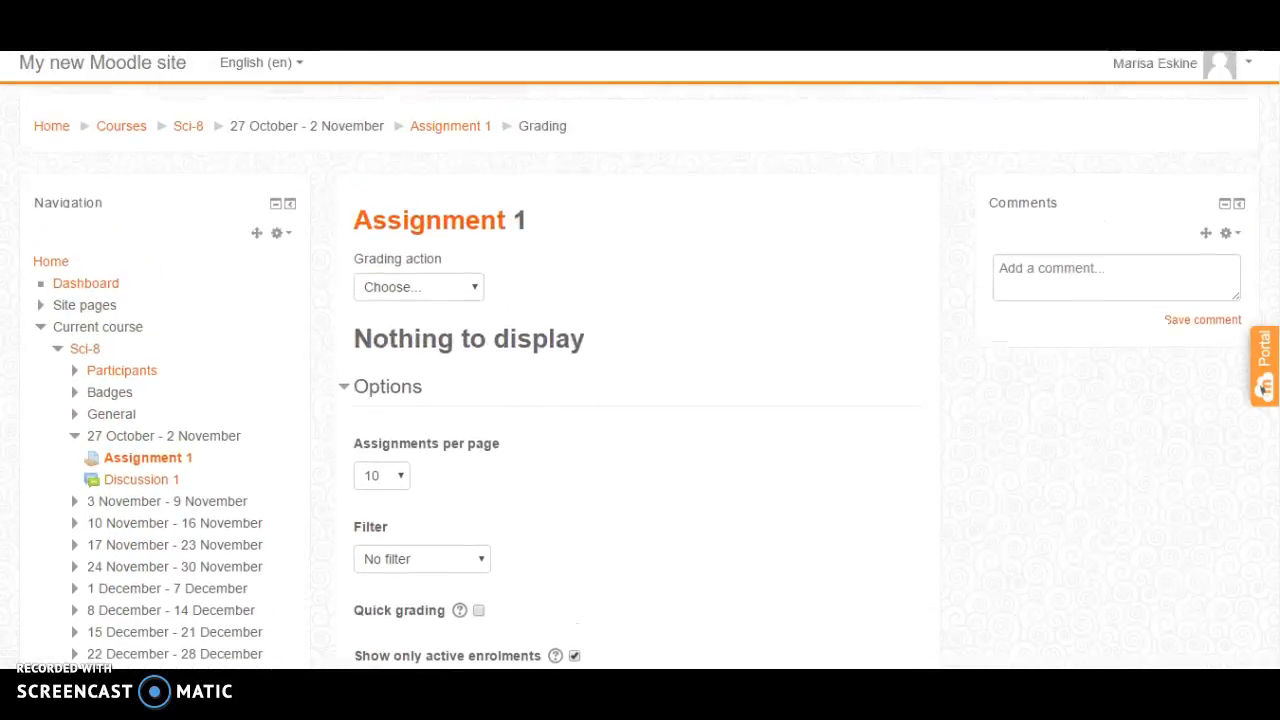
pyautogui.click(86, 352)
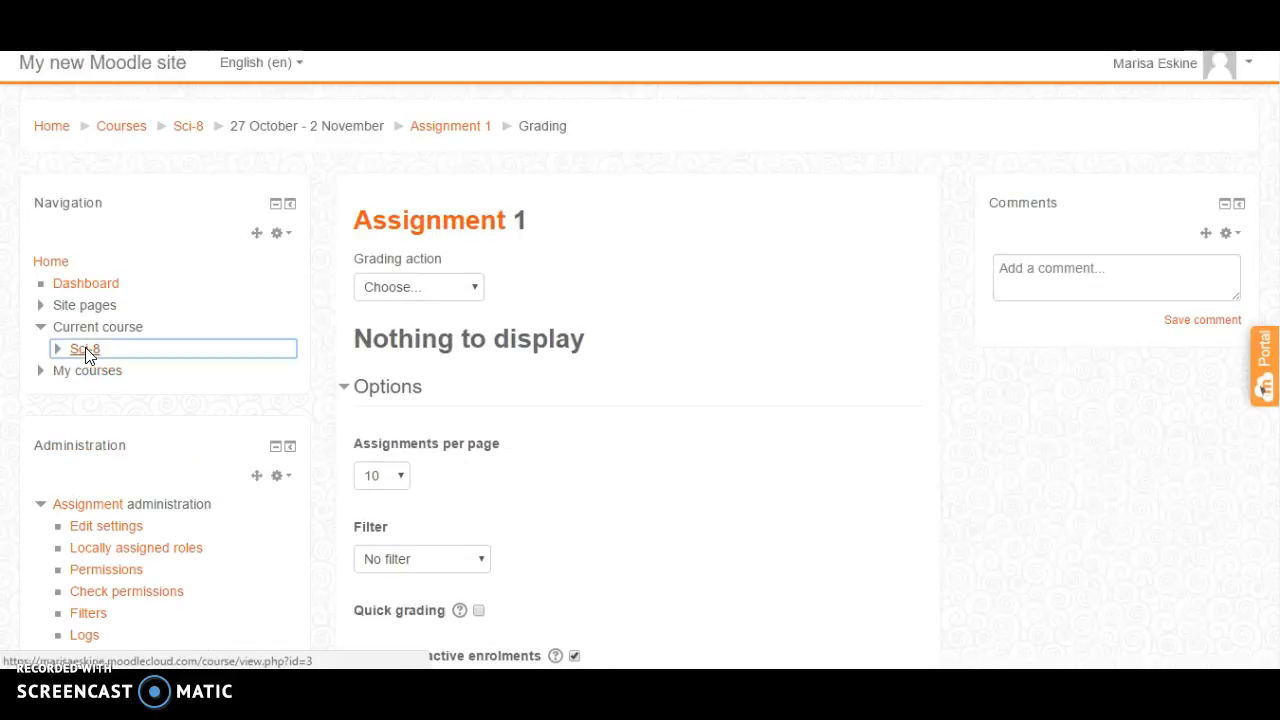
pyautogui.click(97, 350)
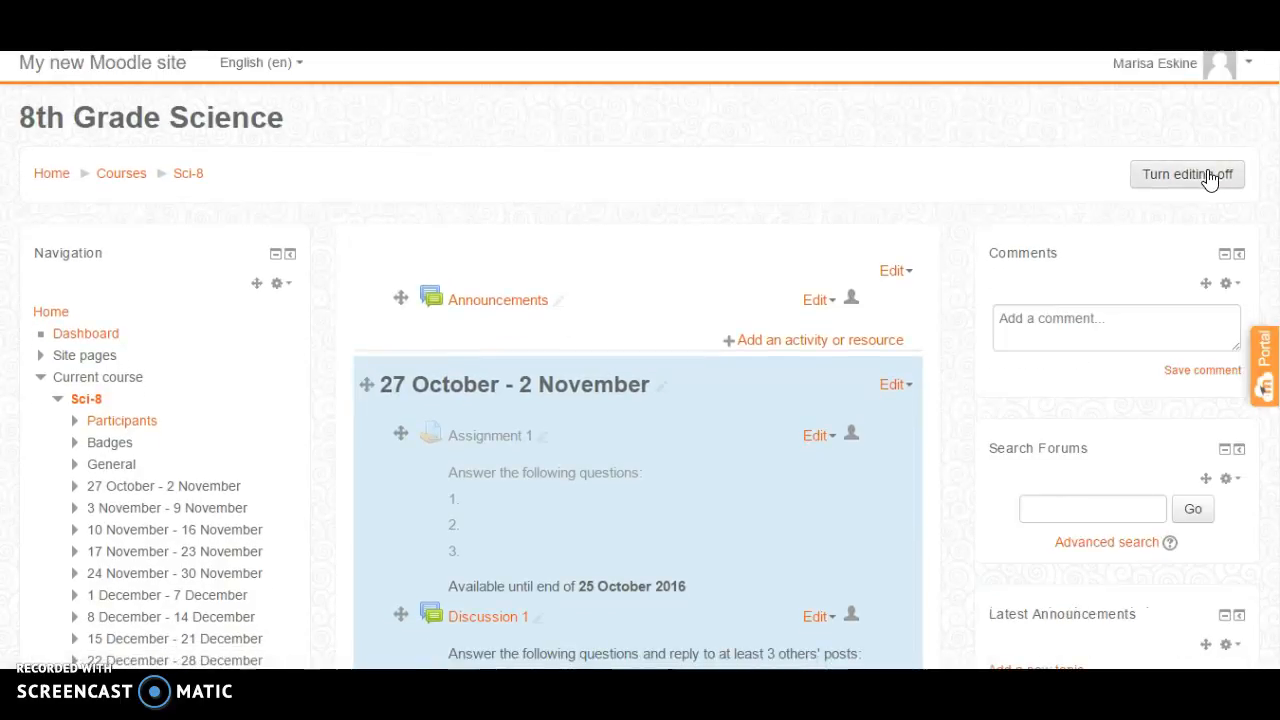
# - Turn editing off for the 8th Grade Science course and review its weekly sections in normal view
pyautogui.click(1211, 176)
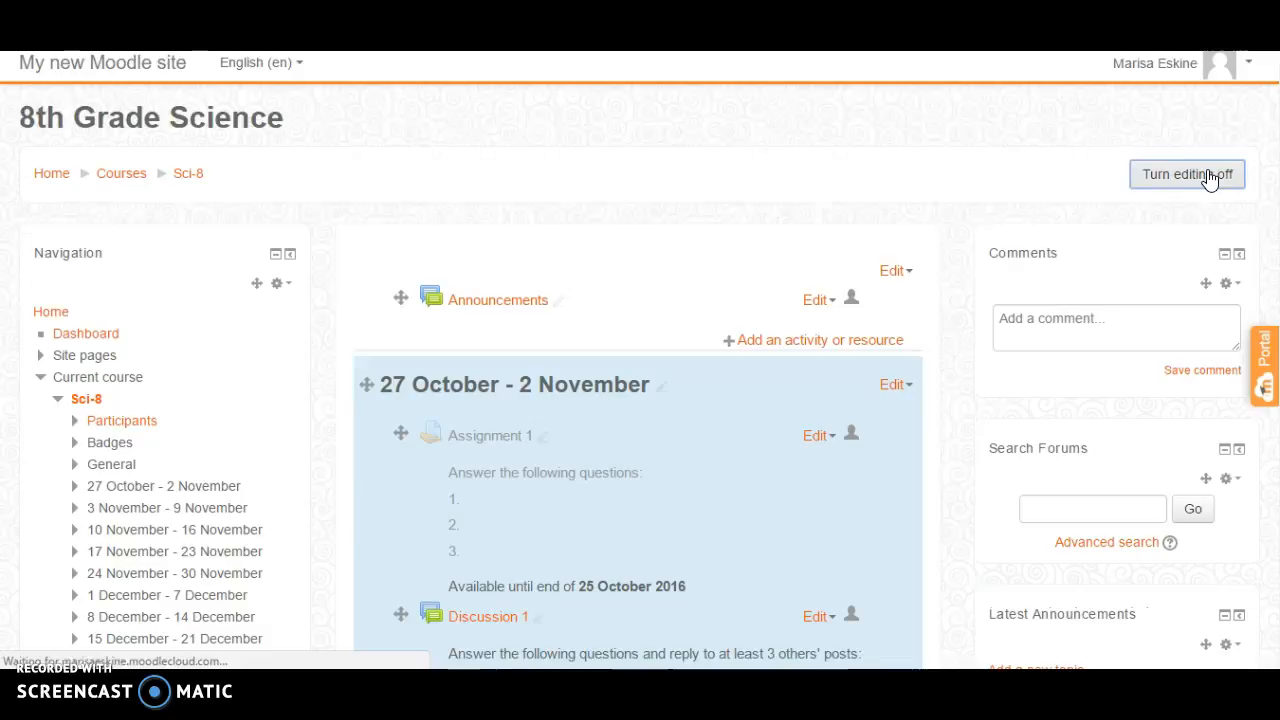
pyautogui.scroll(-2, 640, 365)
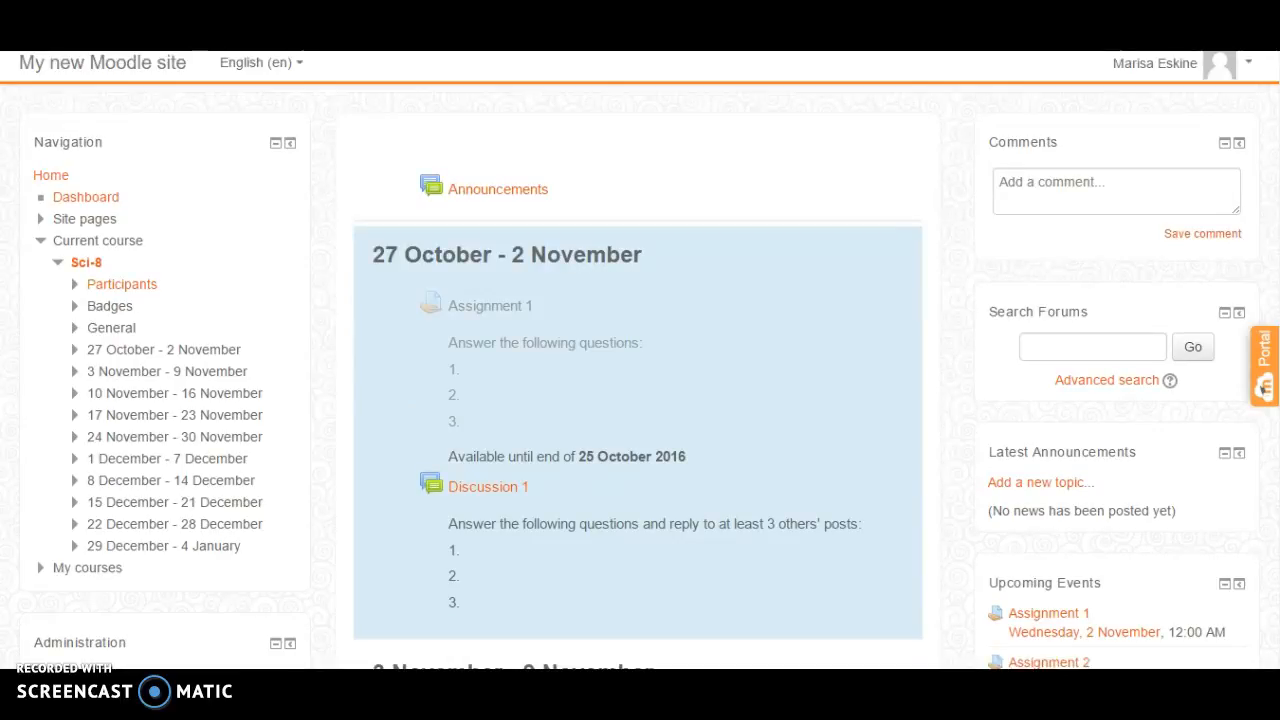
pyautogui.scroll(-5, 1275, 320)
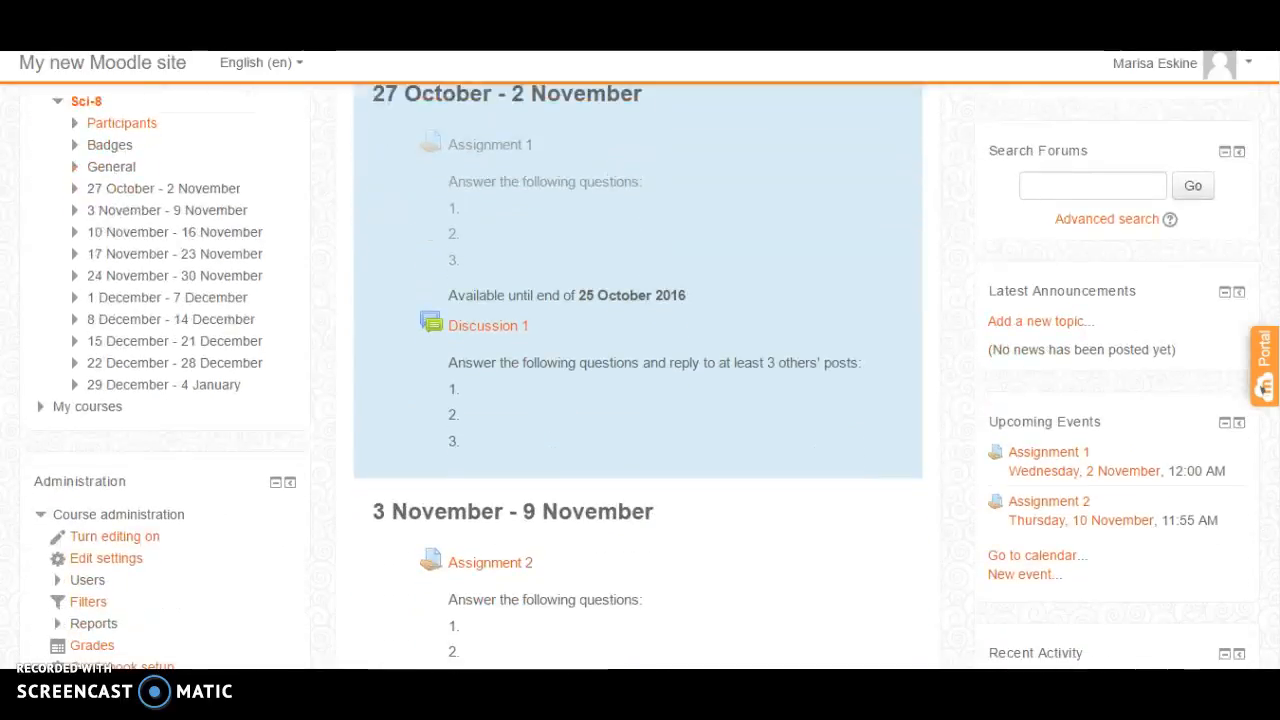
pyautogui.scroll(-4, 1275, 320)
pyautogui.scroll(12, 1275, 320)
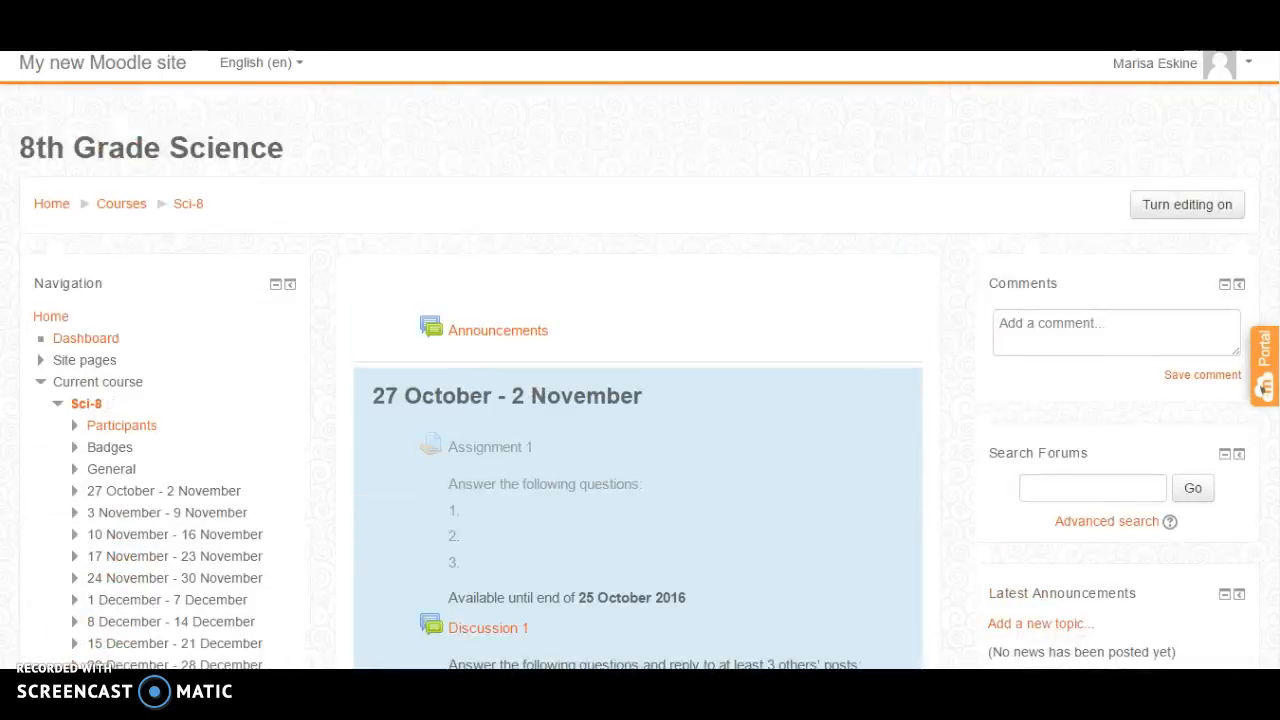